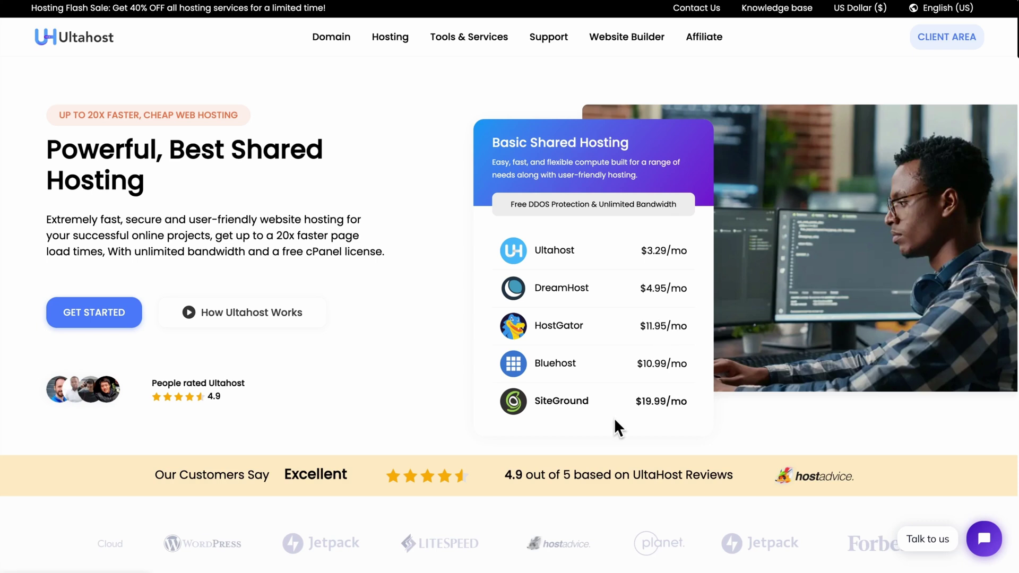
- Scroll through the Managed WordPress Hosting page to review the plan cards and their pricing
scroll(613, 418, "down", 1)
scroll(613, 418, "up", 1)
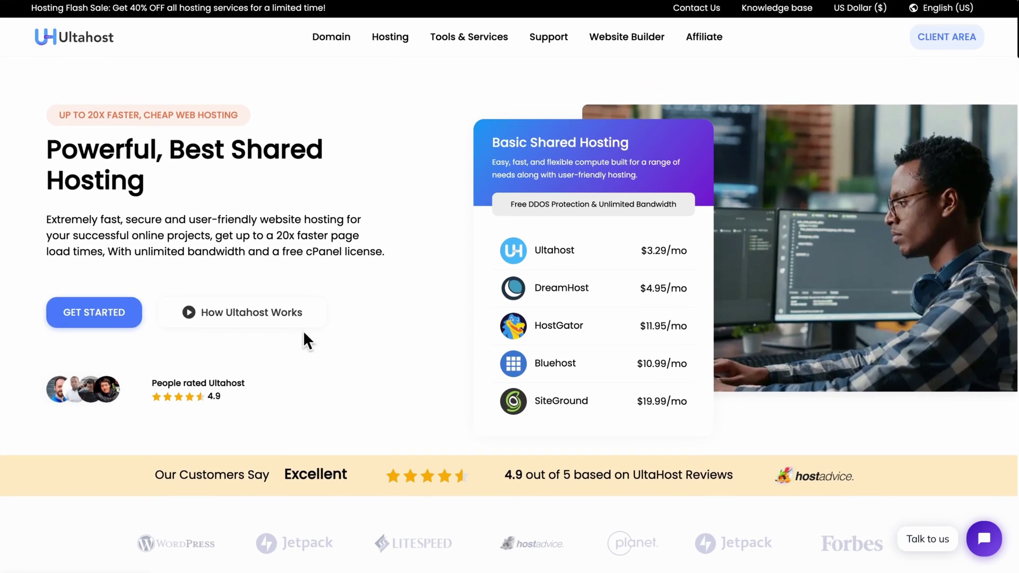
mouse_move(393, 42)
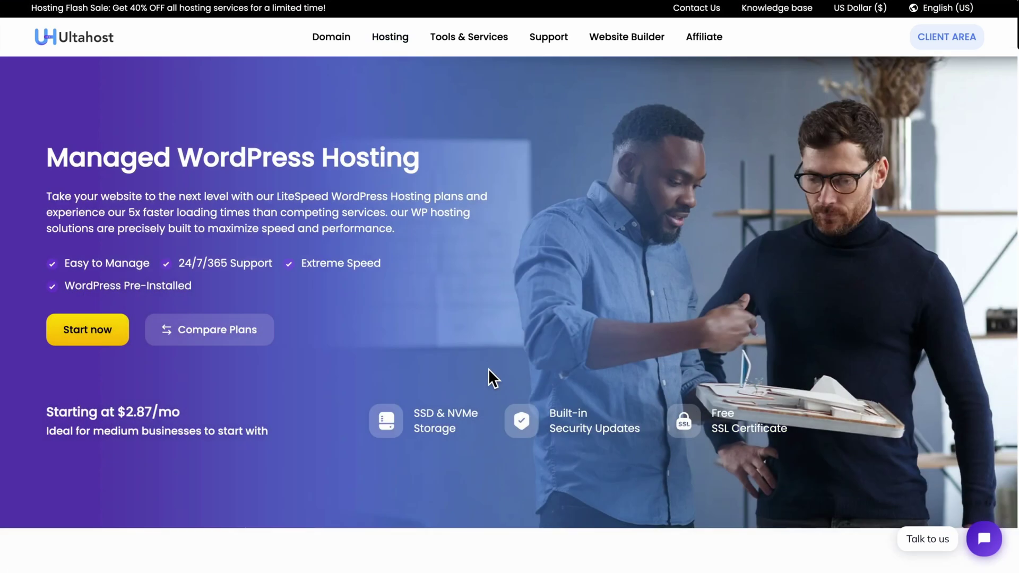
scroll(397, 273, "down", 2)
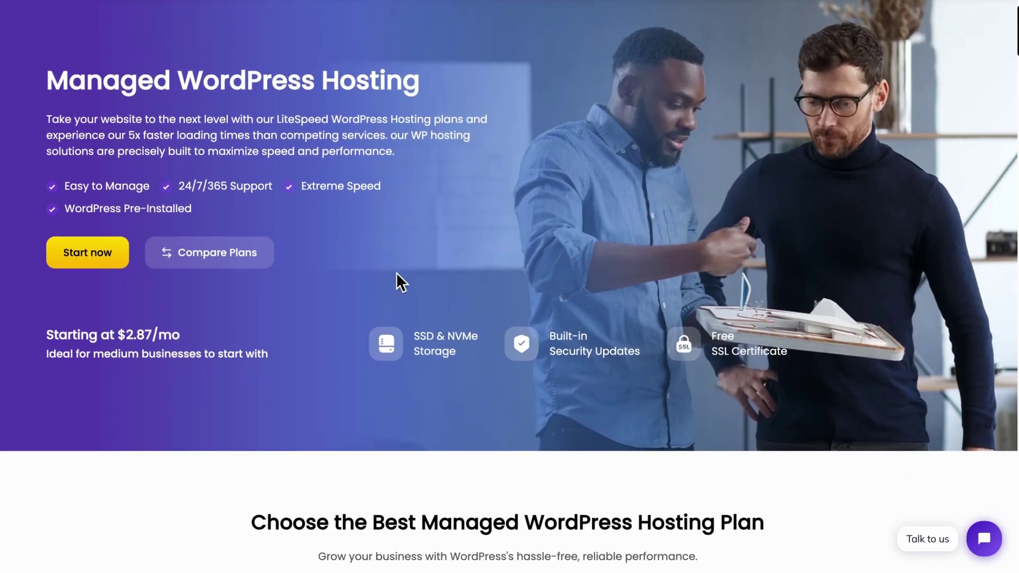
scroll(395, 272, "down", 7)
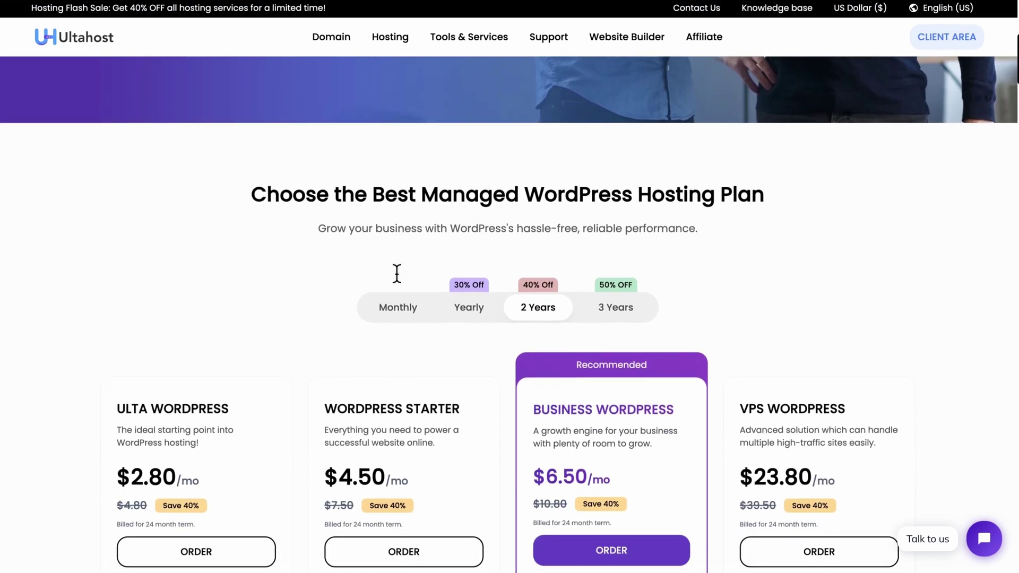
scroll(396, 276, "down", 3)
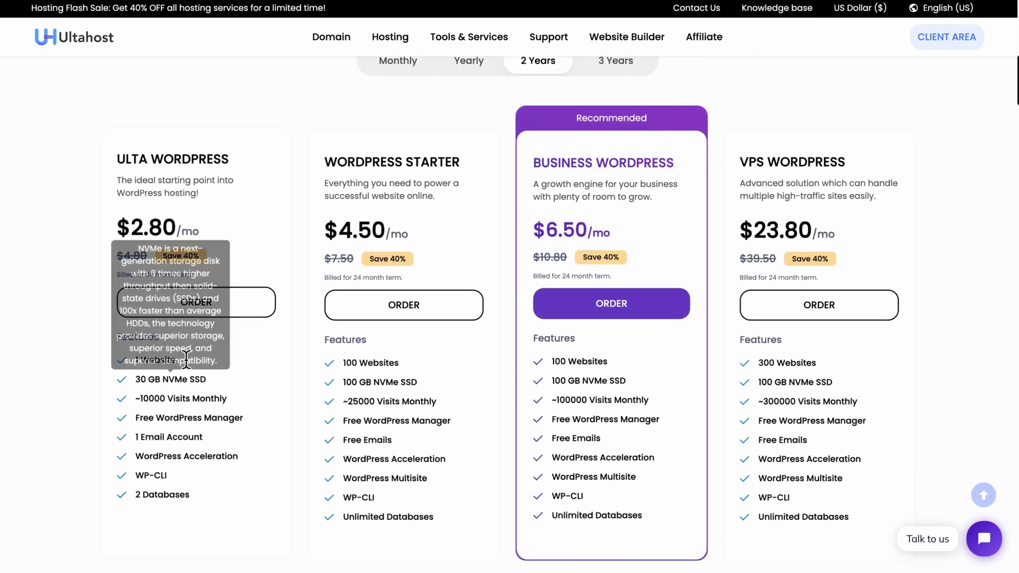
mouse_move(405, 380)
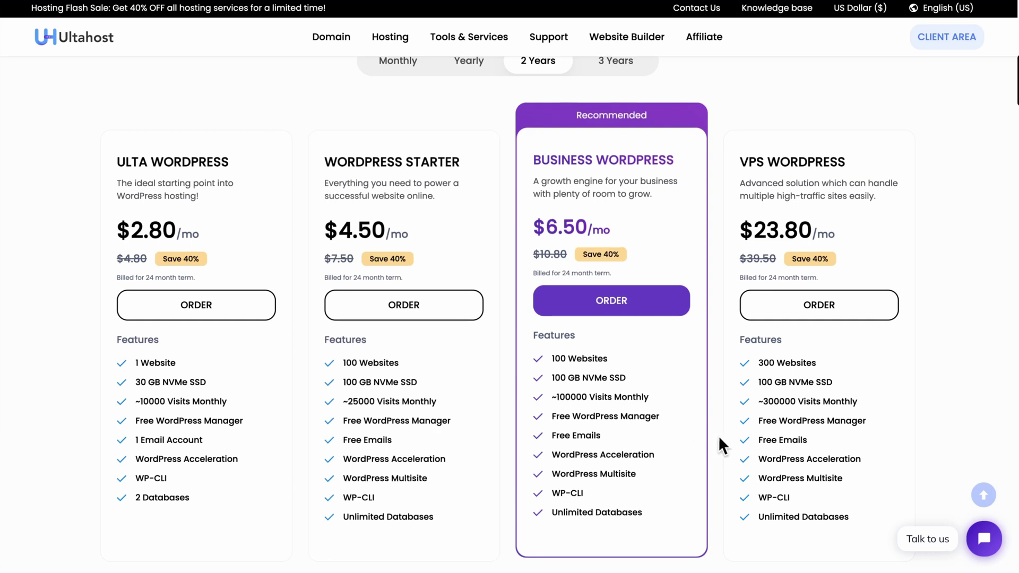
scroll(848, 506, "up", 2)
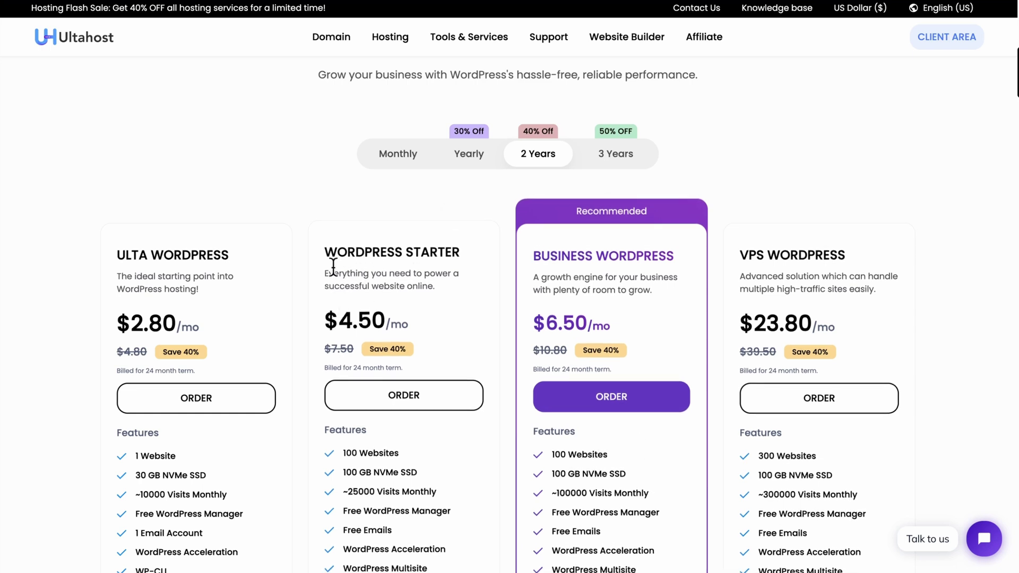
scroll(395, 318, "down", 1)
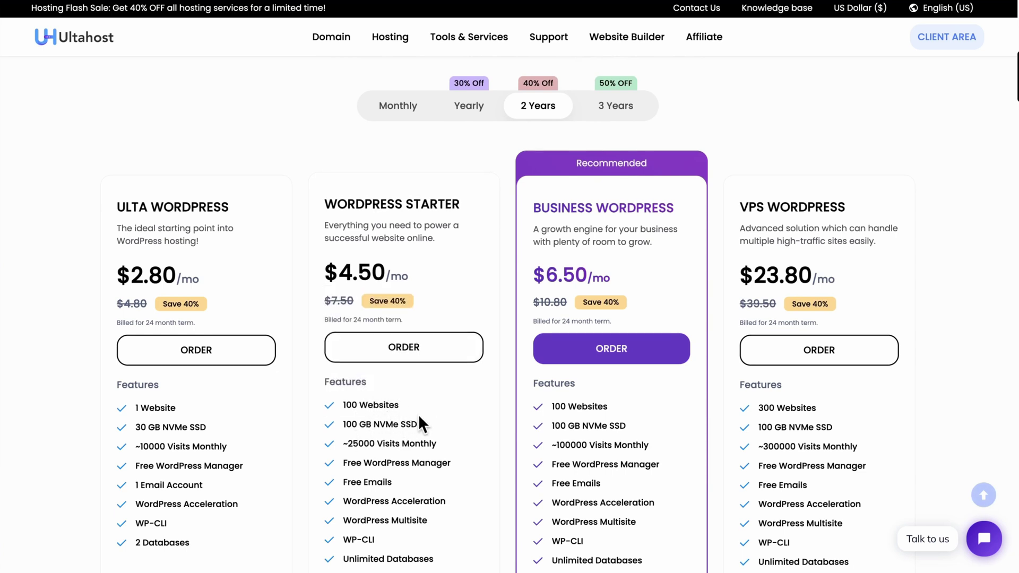
scroll(419, 417, "down", 1)
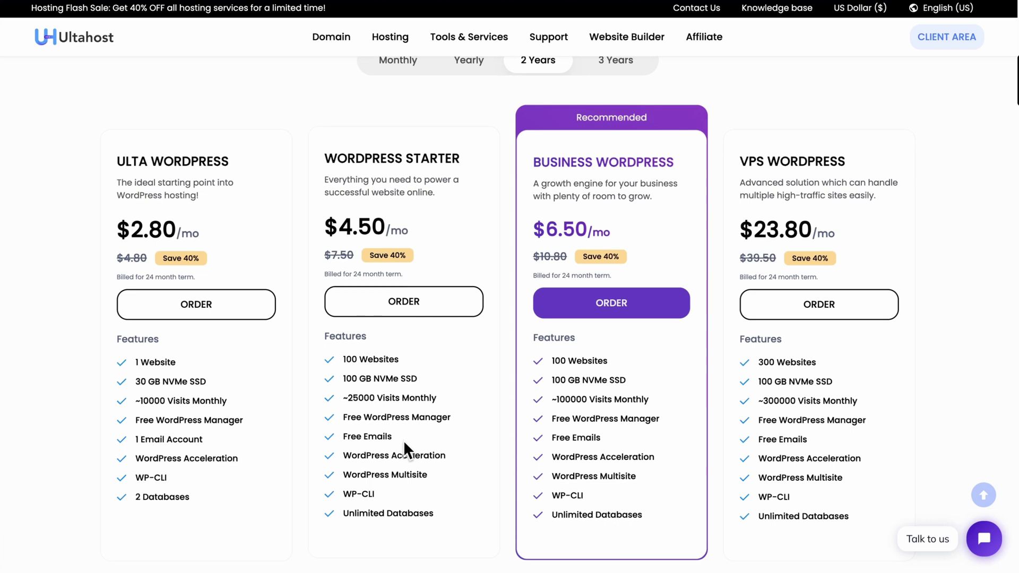
scroll(453, 455, "down", 1)
scroll(454, 456, "up", 2)
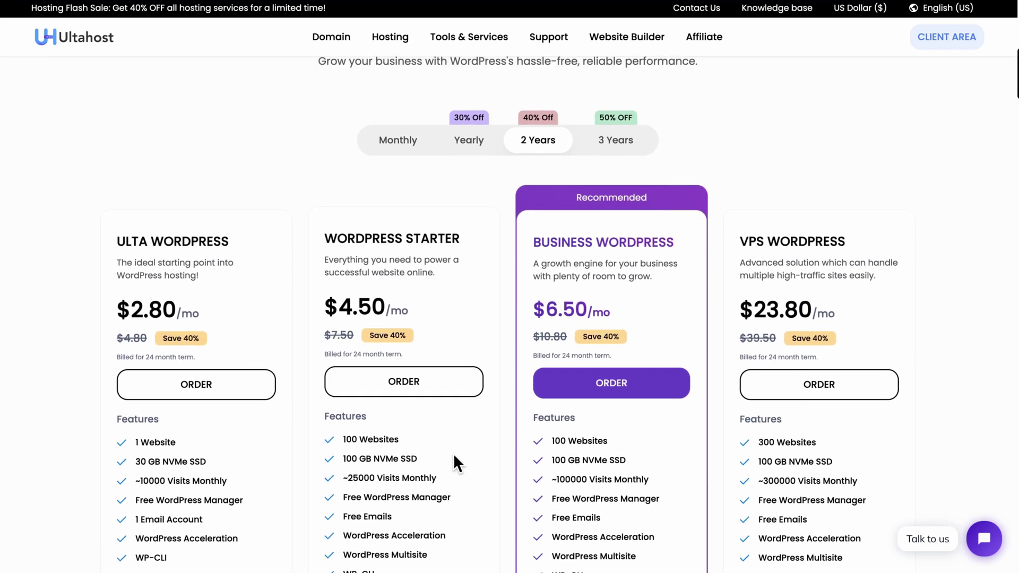
scroll(453, 453, "up", 1)
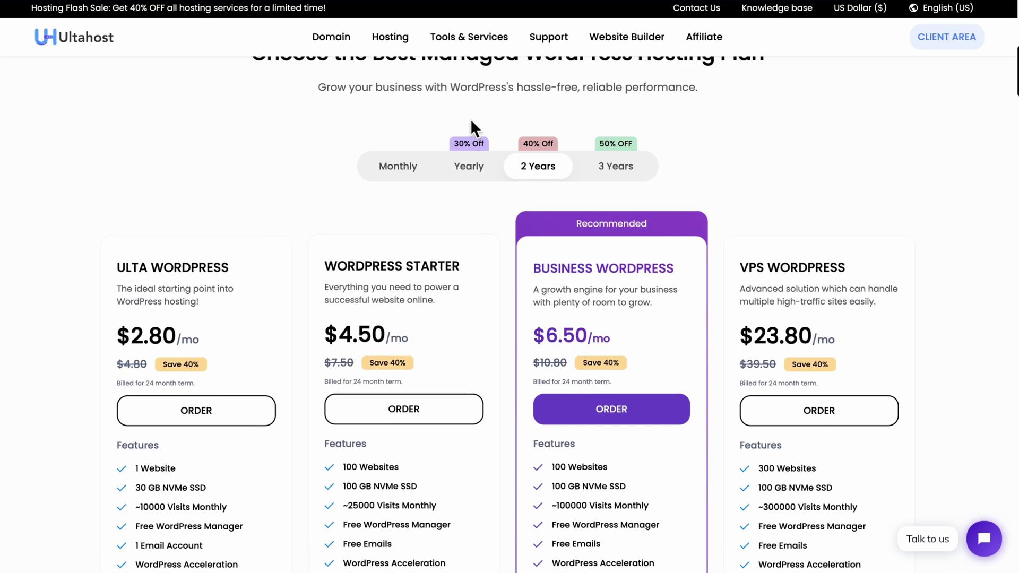
- Compare the monthly, 2-year and 3-year plan prices, ending back on yearly billing
left_click(465, 172)
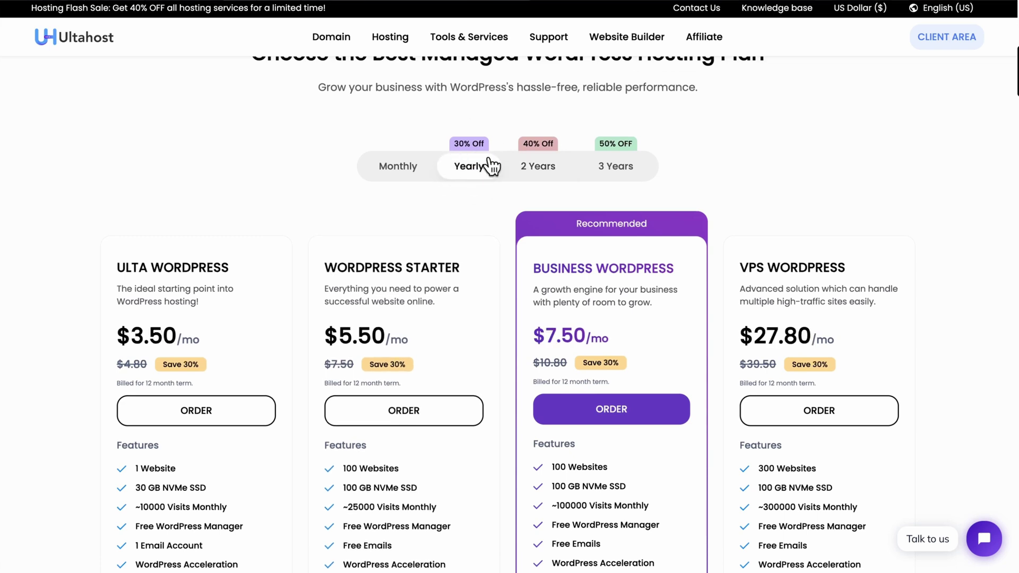
left_click(539, 169)
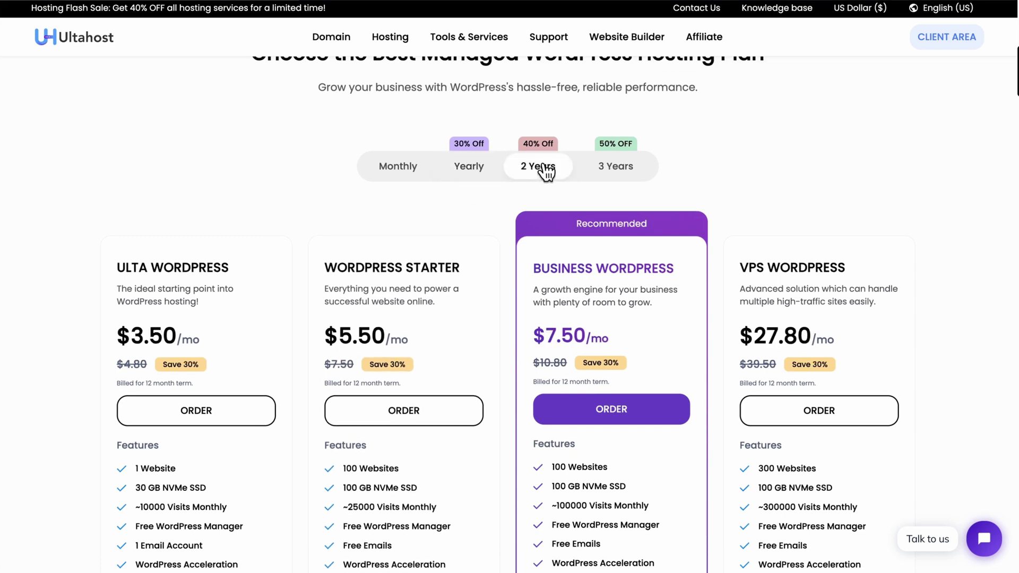
left_click(620, 170)
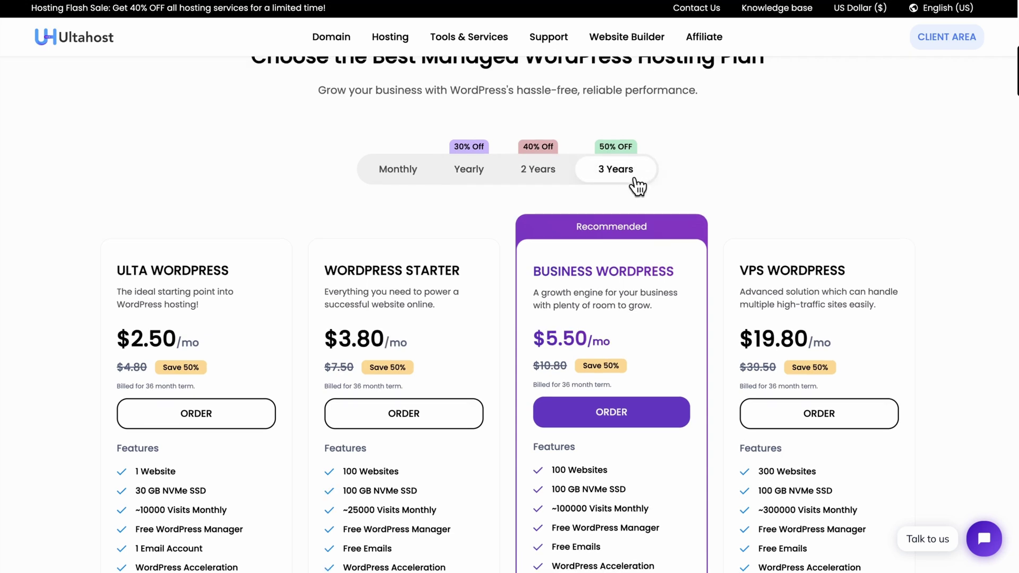
left_click(396, 180)
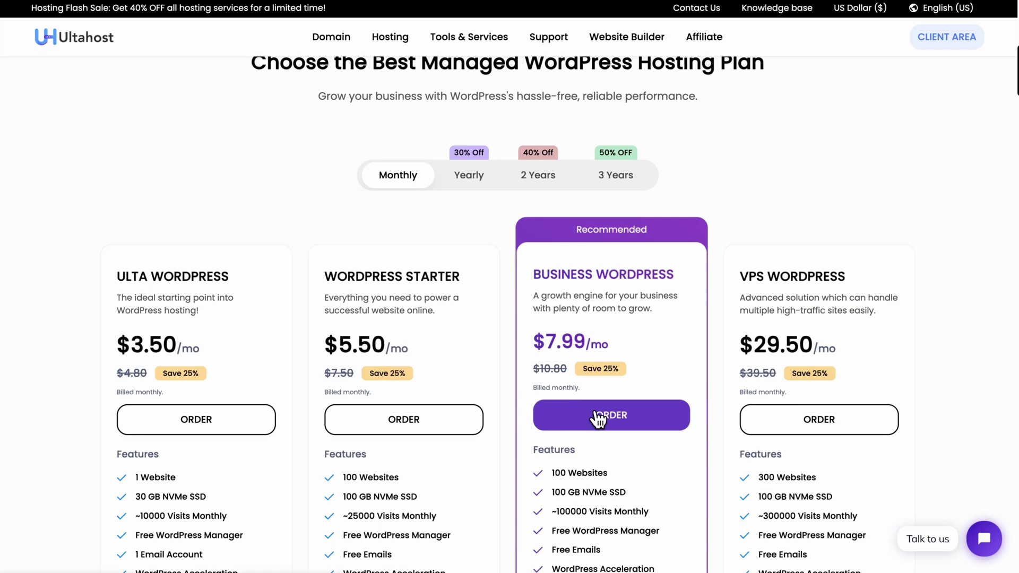
left_click(479, 183)
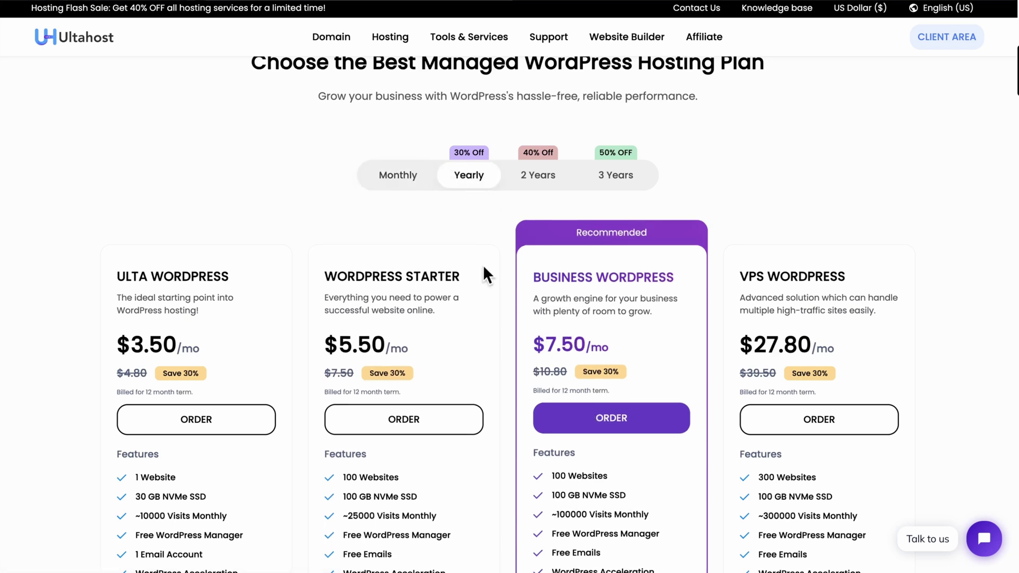
- Highlight the free-domain note for yearly plans and order the WordPress Starter plan
scroll(489, 340, "down", 5)
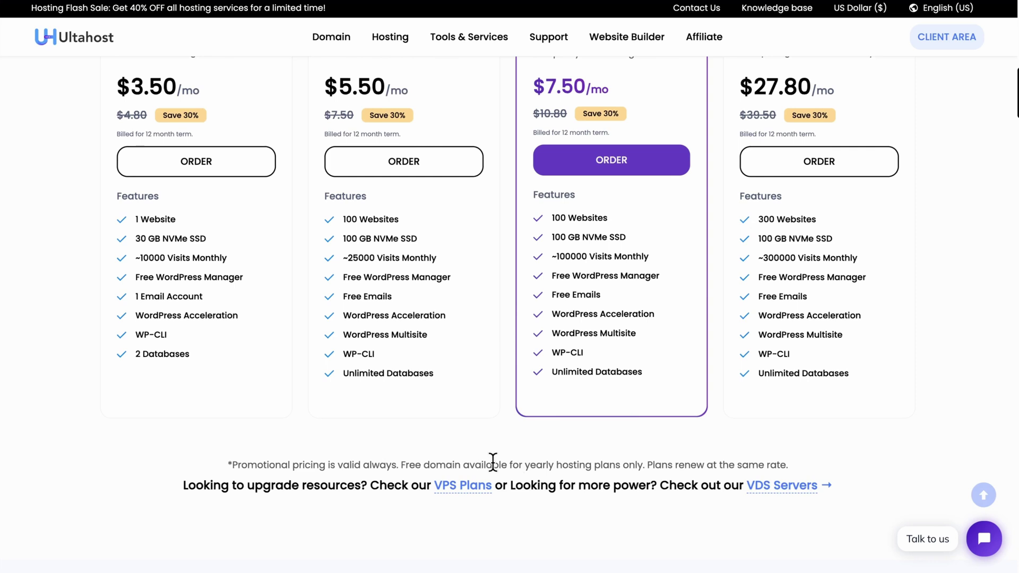
scroll(492, 461, "up", 2)
scroll(409, 419, "down", 3)
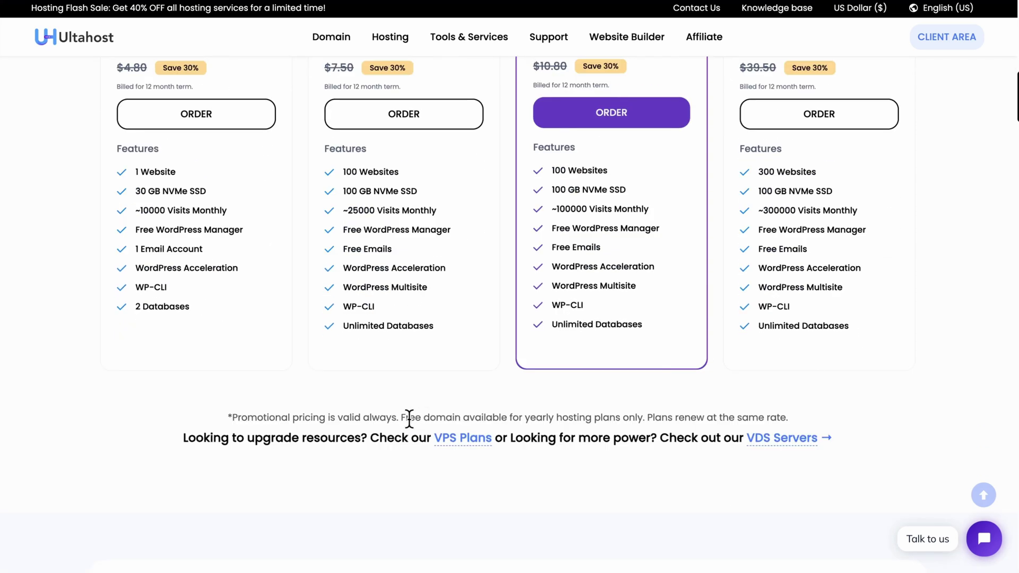
left_click_drag(401, 417, 739, 412)
scroll(876, 402, "up", 2)
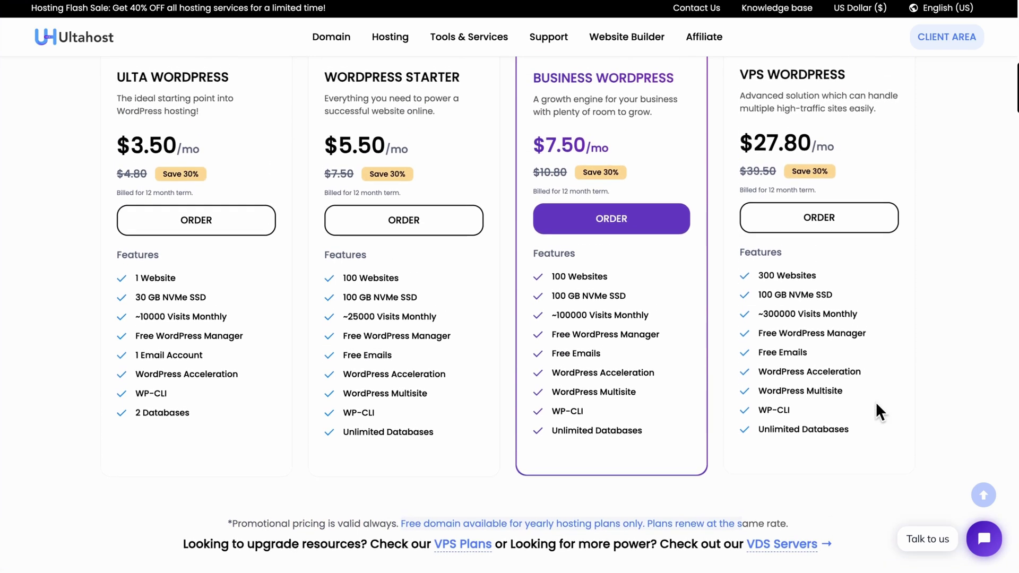
scroll(875, 402, "up", 2)
left_click(428, 295)
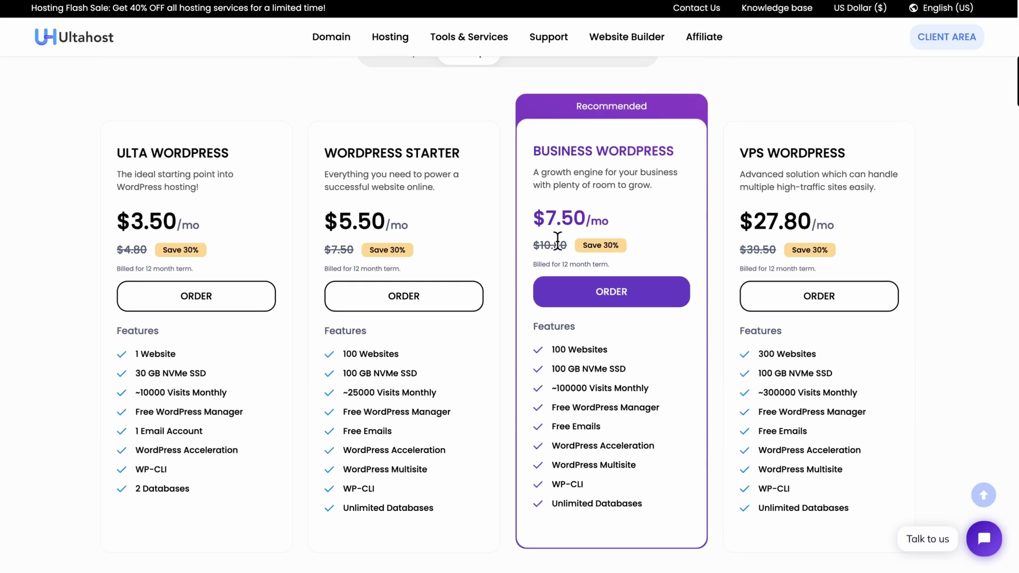
- Enter a domain name starting with 'emm', keep the .com extension and check availability
type("emmathecreative")
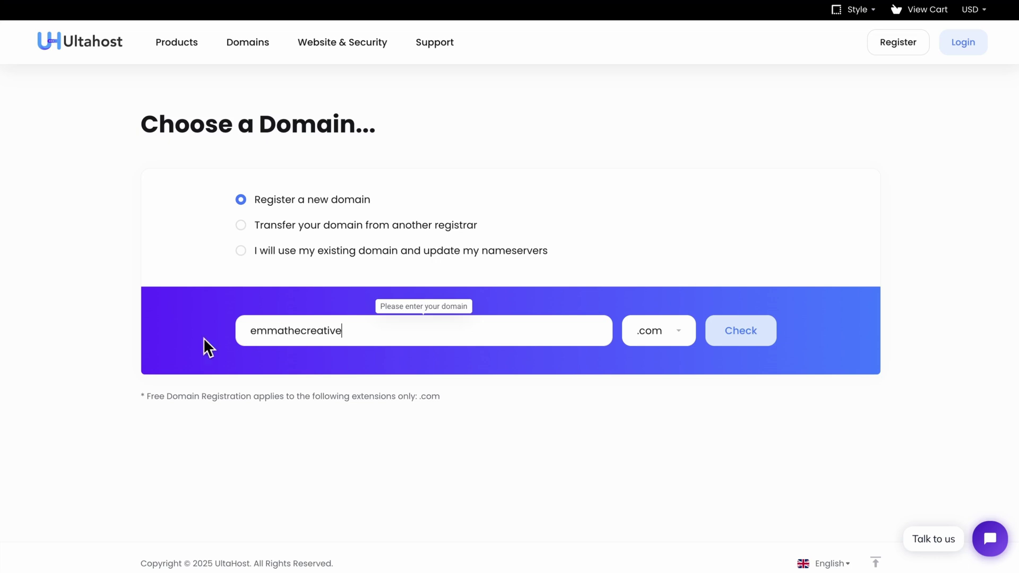
left_click_drag(343, 332, 261, 328)
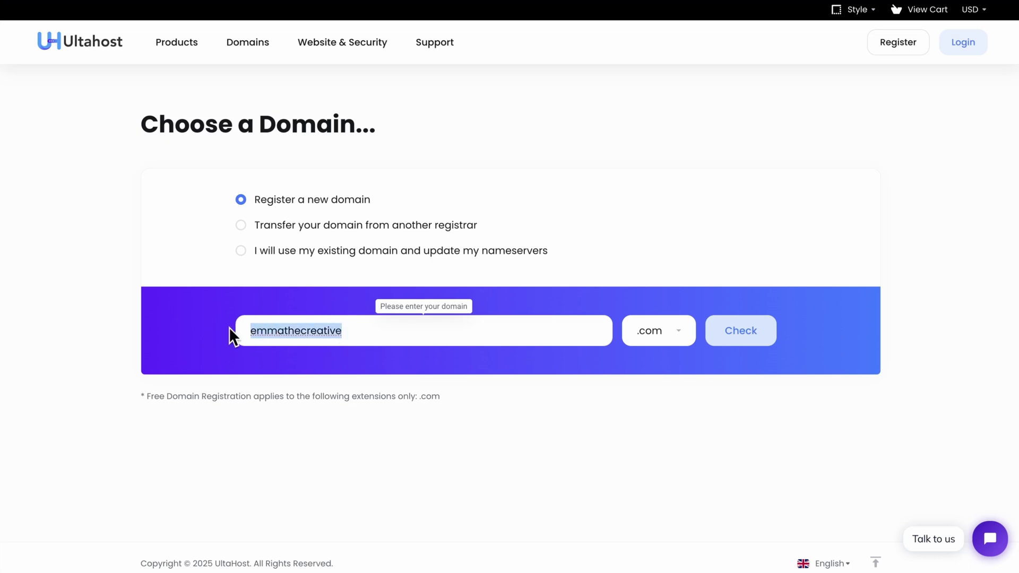
left_click(663, 332)
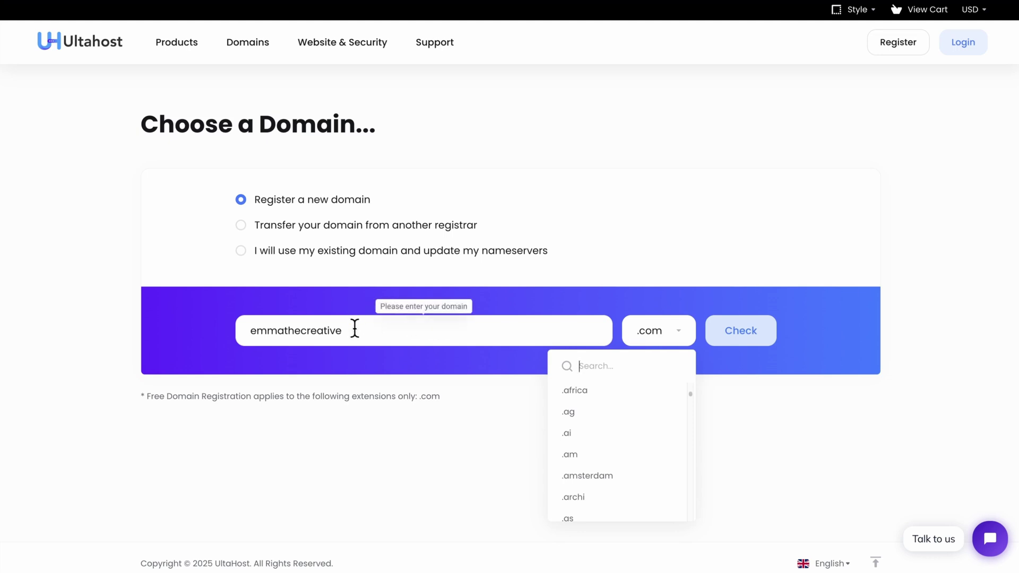
left_click_drag(355, 329, 248, 323)
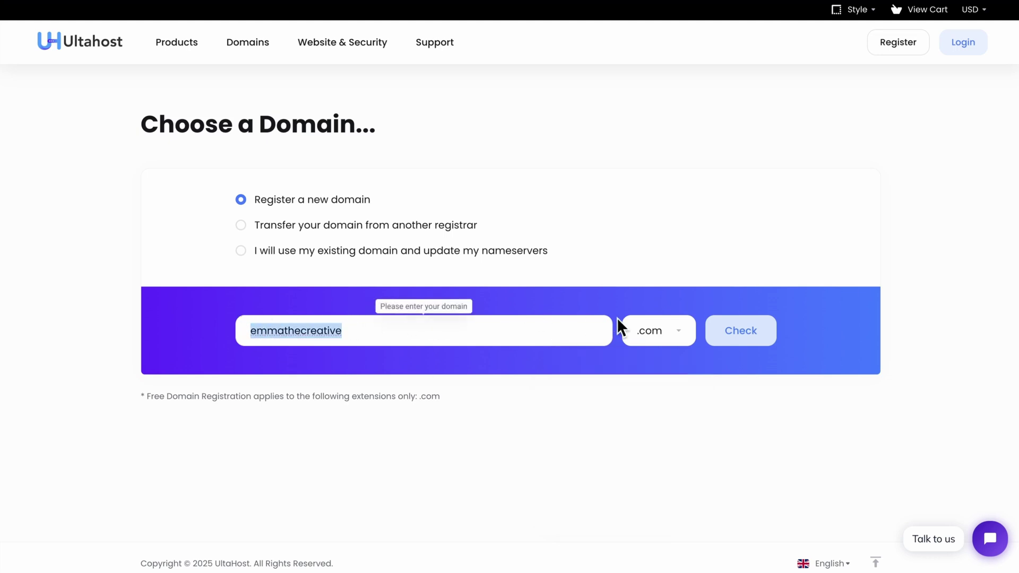
left_click(398, 328)
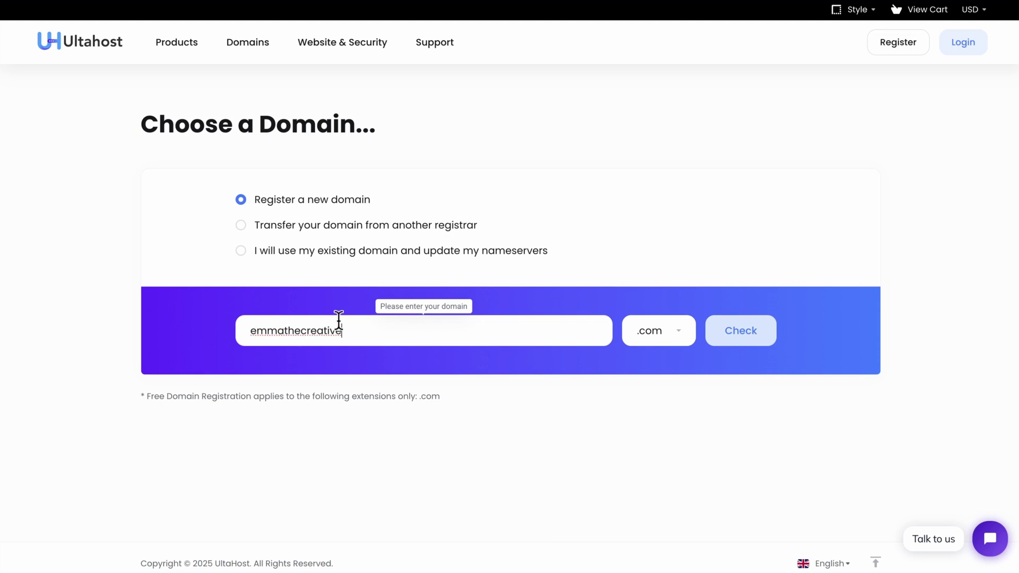
left_click(746, 332)
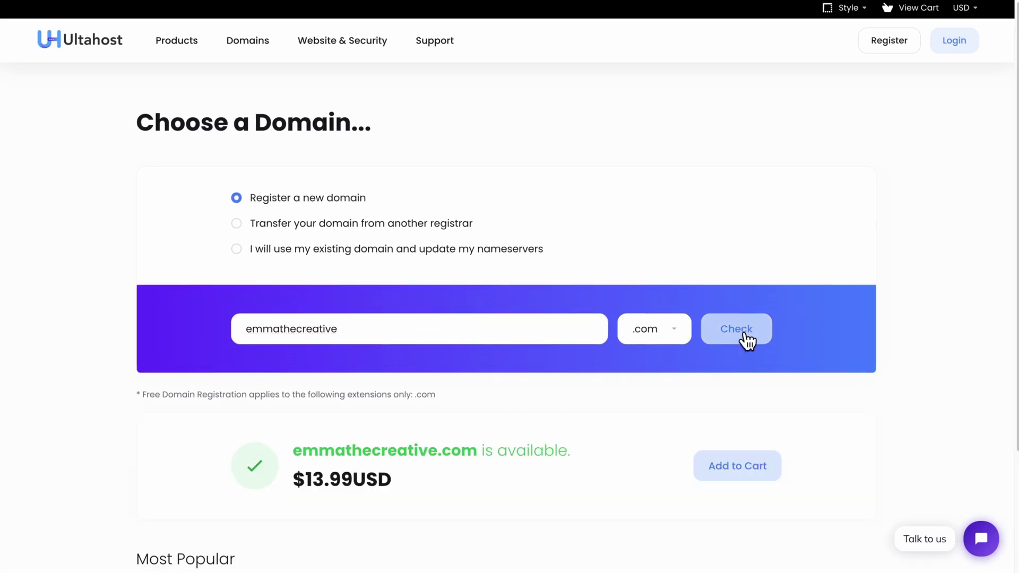
scroll(541, 457, "down", 1)
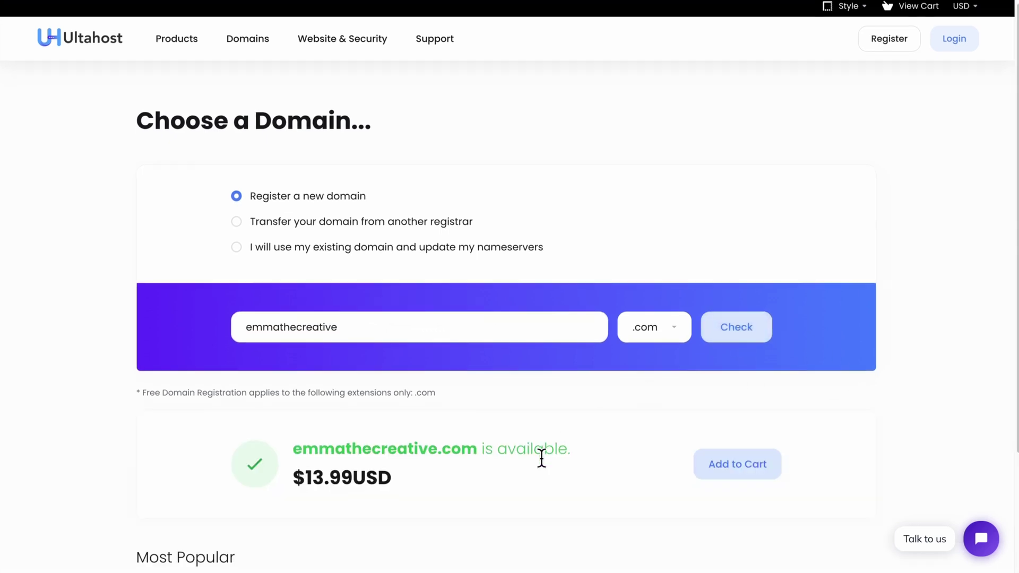
scroll(321, 329, "up", 1)
- Check emmanueladanu.com, then switch to the available emmathecreative.com and add it to the cart
double_click(320, 329)
type("em")
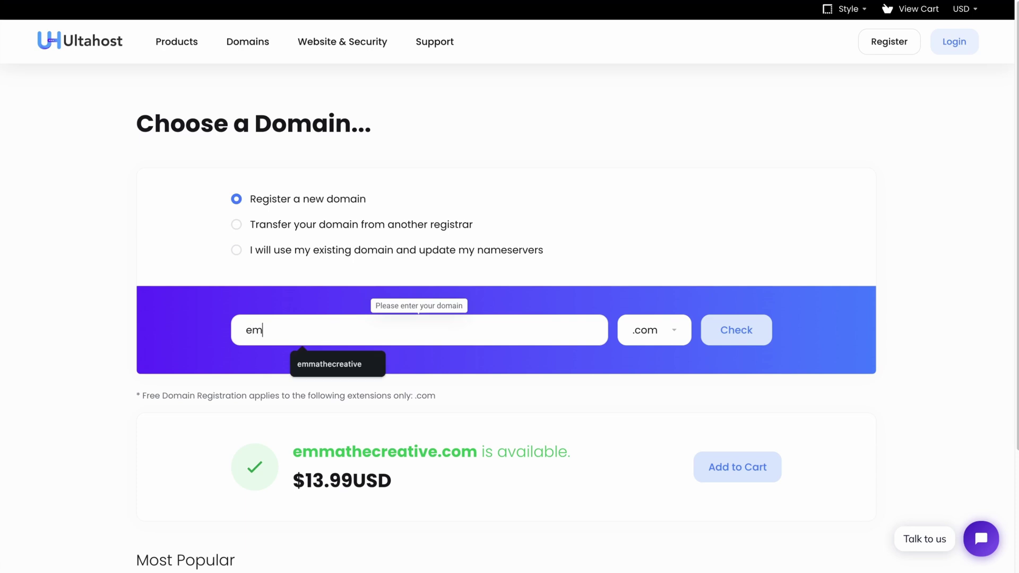
type("manueladanu")
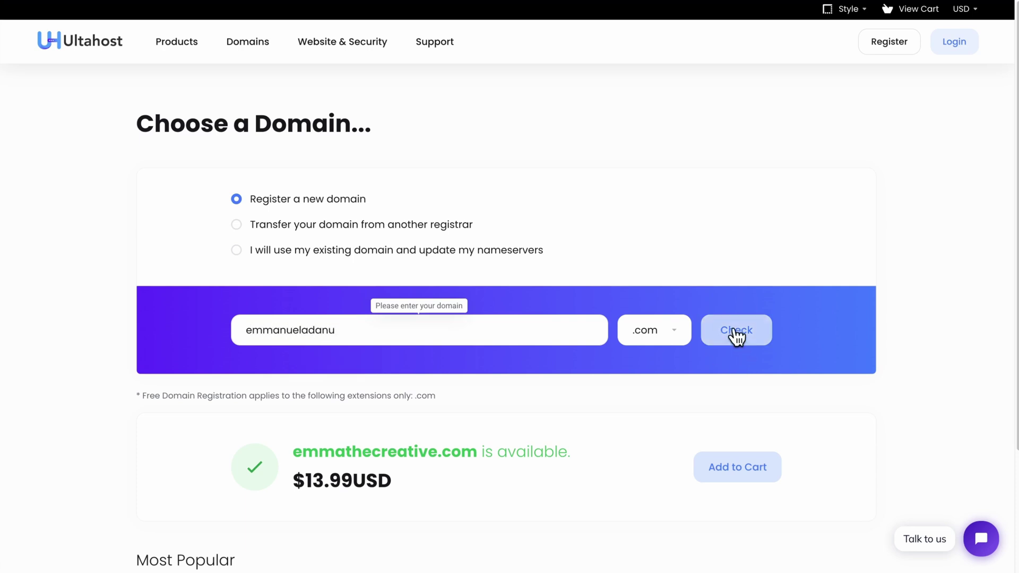
left_click(733, 330)
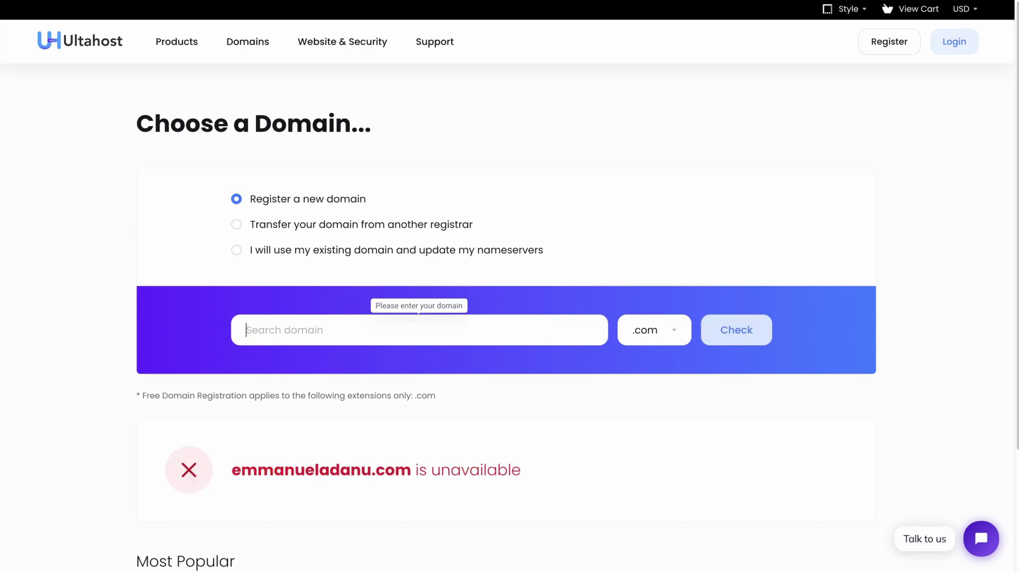
type("emmathecreative")
left_click(345, 361)
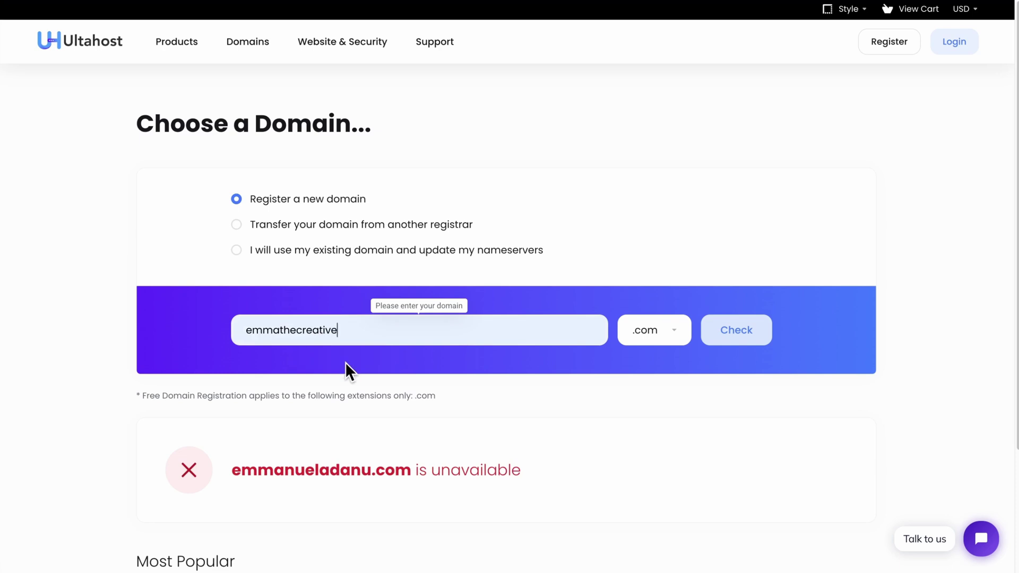
left_click(744, 332)
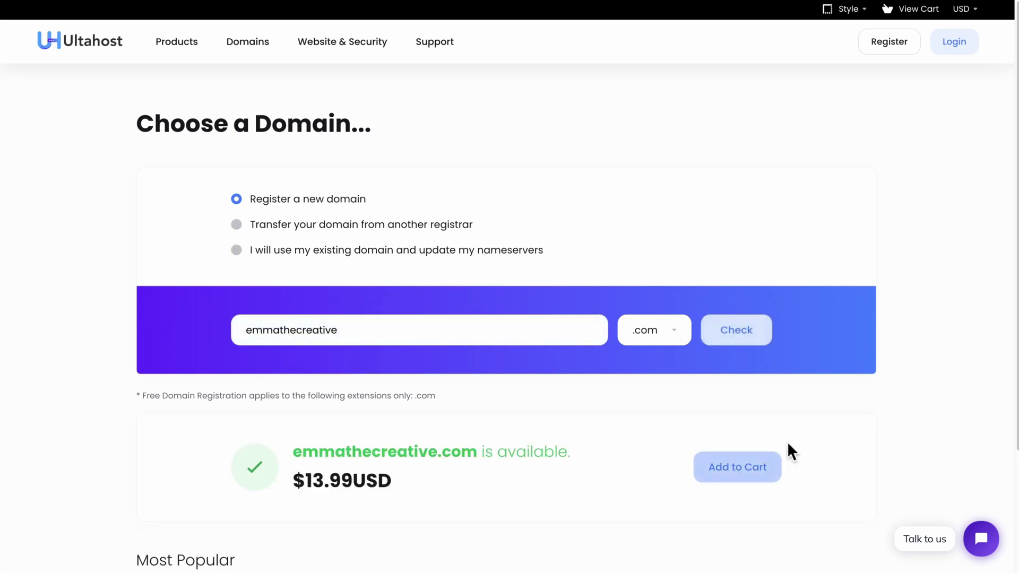
left_click(759, 457)
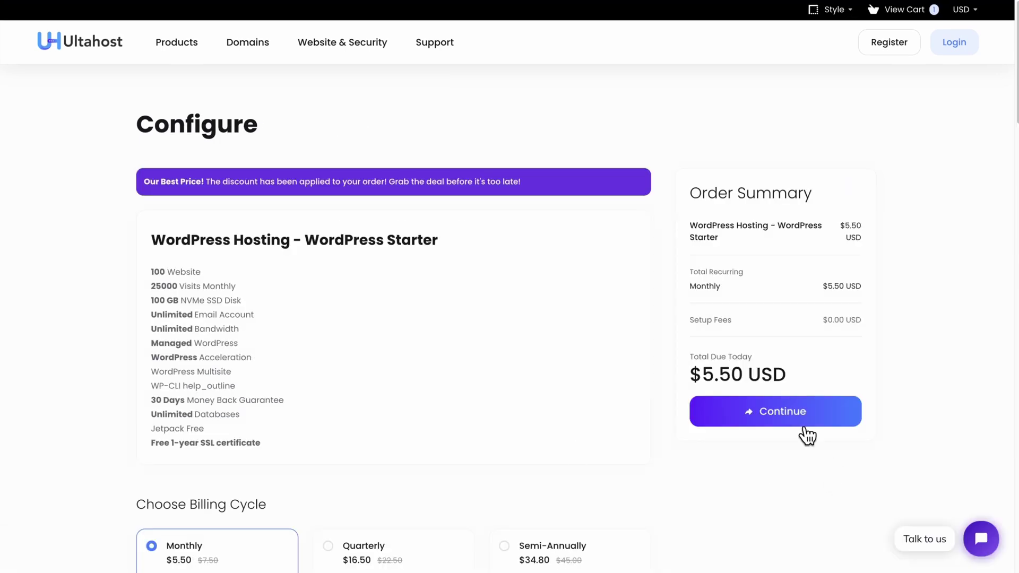
- Continue past Configure and Domains Configuration, then review the $20.07 order at checkout
left_click(796, 413)
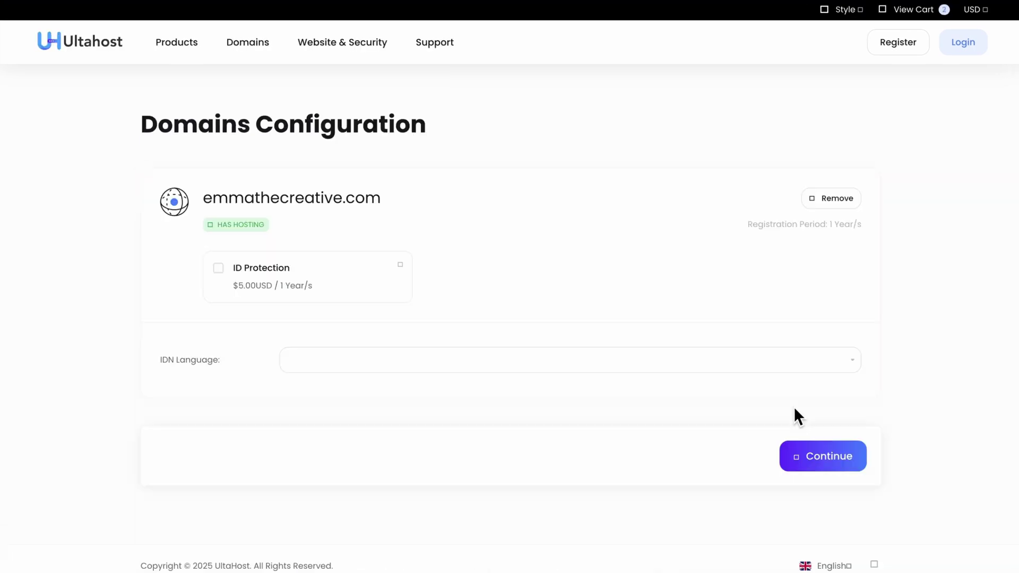
left_click(825, 461)
scroll(412, 387, "down", 10)
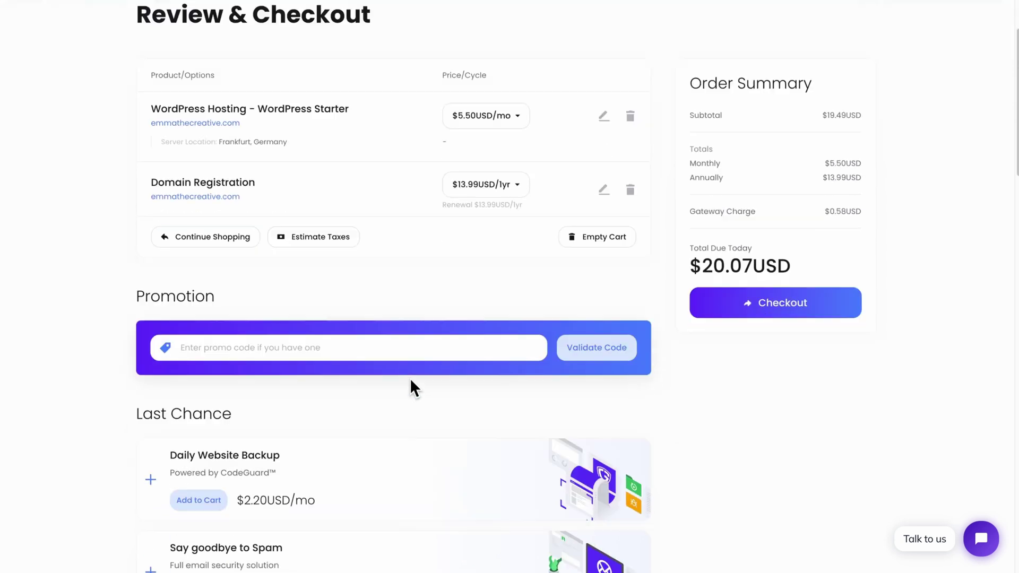
scroll(411, 389, "down", 4)
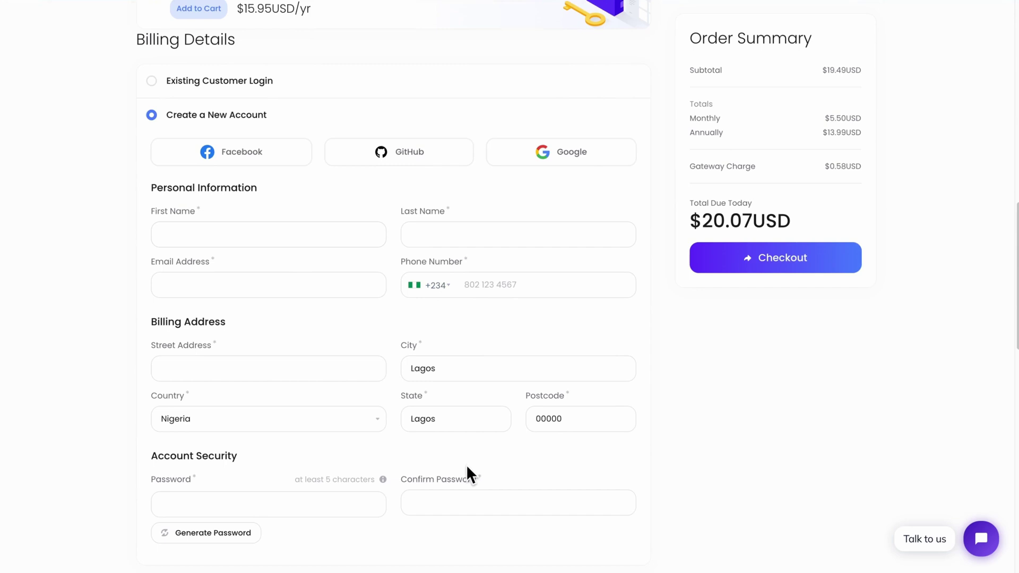
scroll(467, 467, "down", 1)
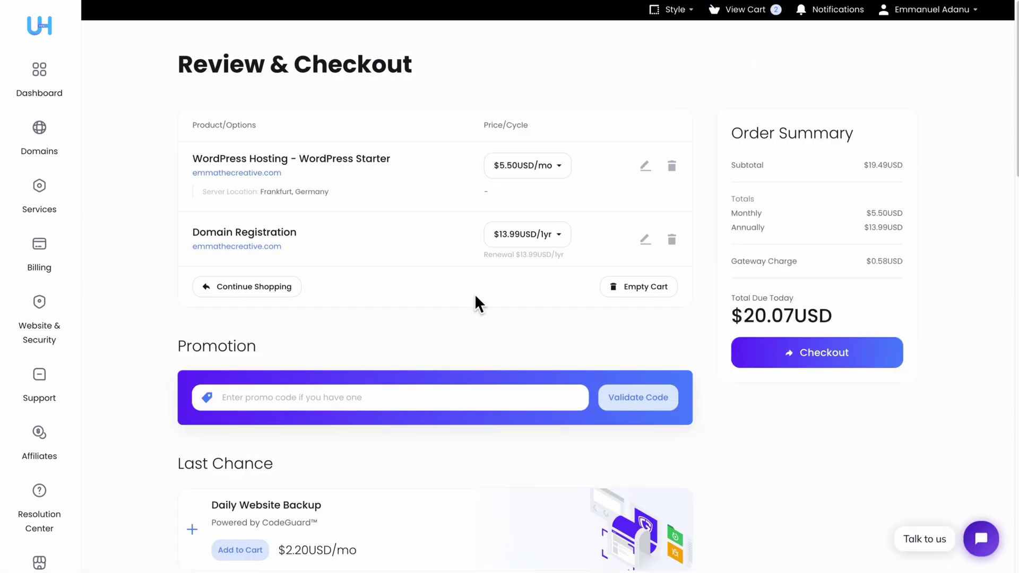
- Place the order and open WordPress Management for the WordPress Starter hosting
scroll(474, 294, "down", 15)
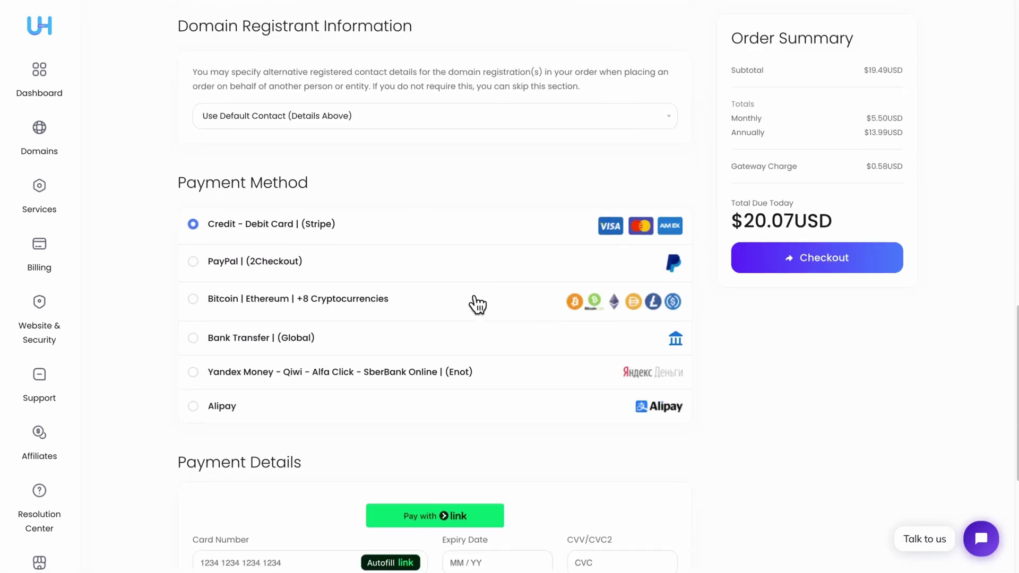
scroll(477, 303, "down", 4)
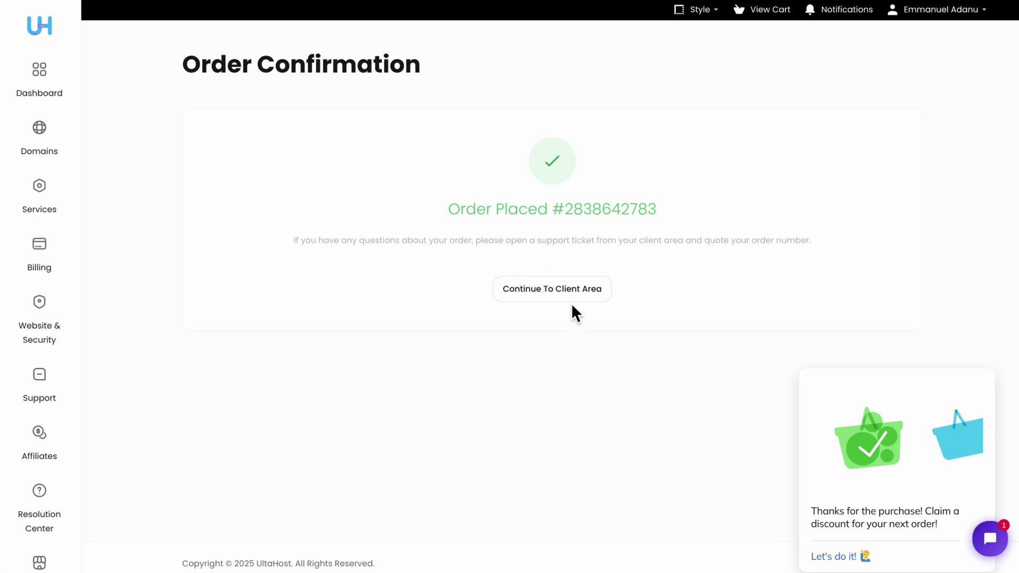
left_click(553, 292)
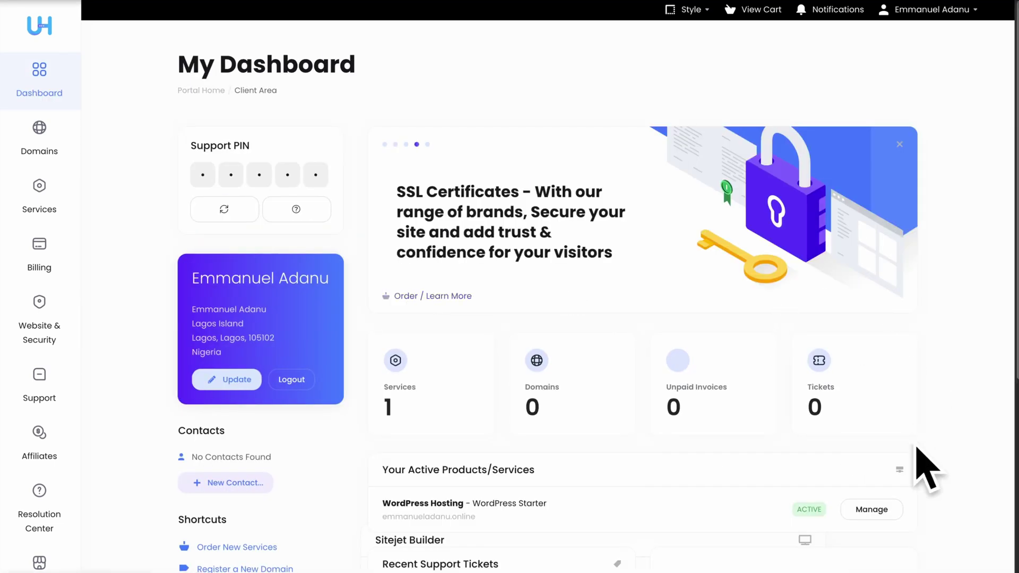
left_click(871, 509)
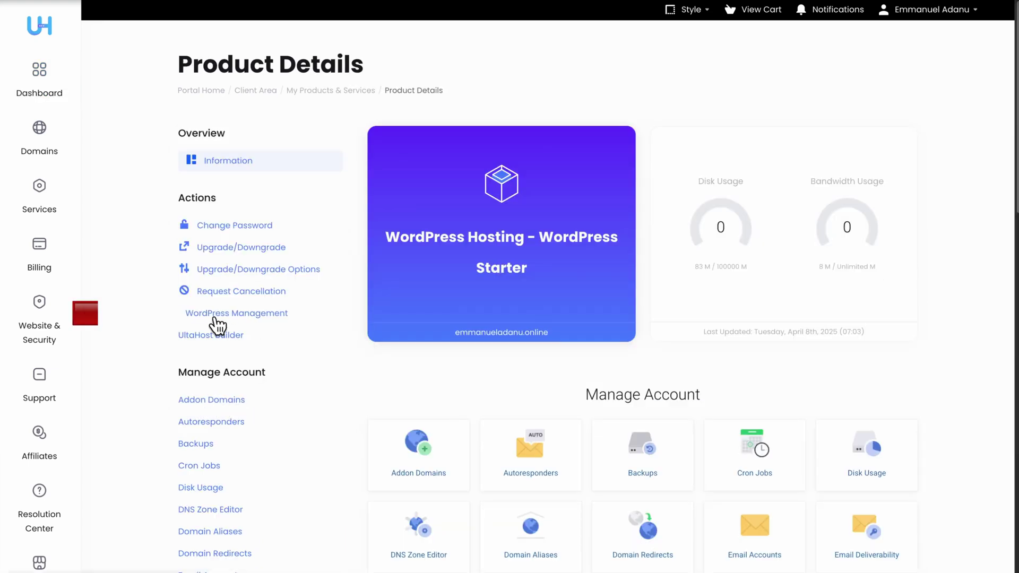
left_click(276, 314)
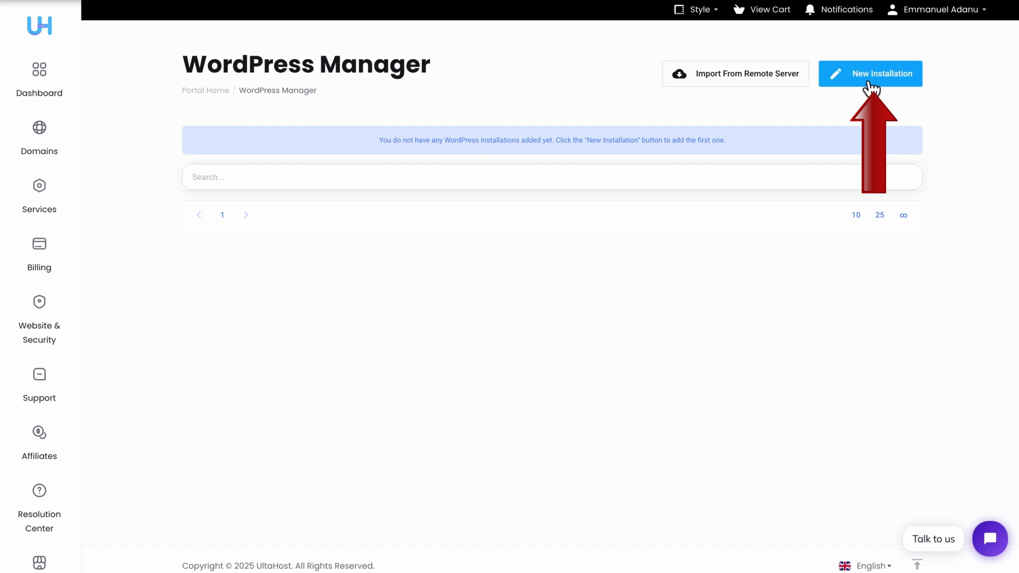
- Start a new installation on WordPress Starter for emmanueladanu.online with the General Plugins package
left_click(867, 80)
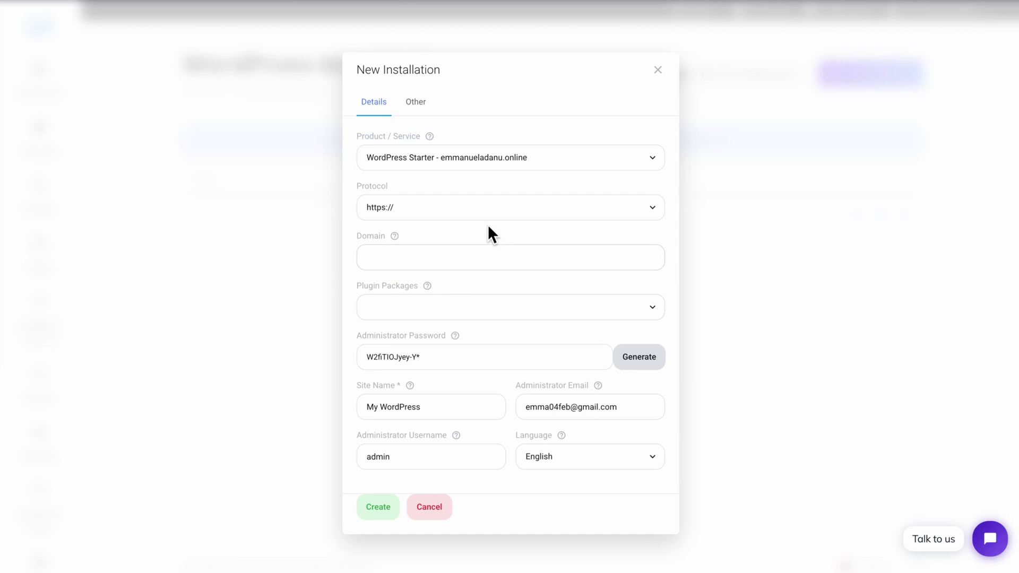
left_click(470, 162)
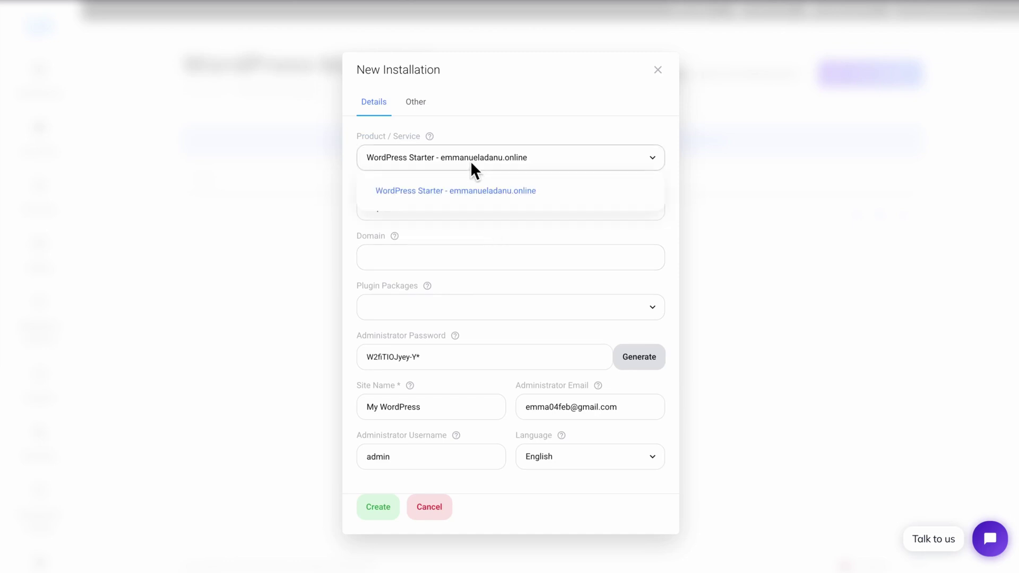
left_click(505, 196)
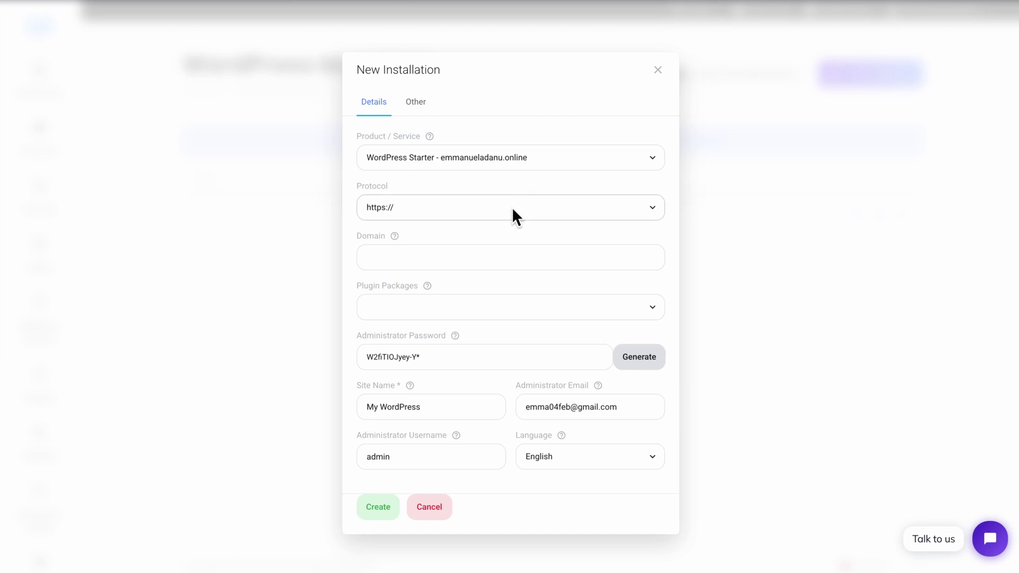
left_click(409, 258)
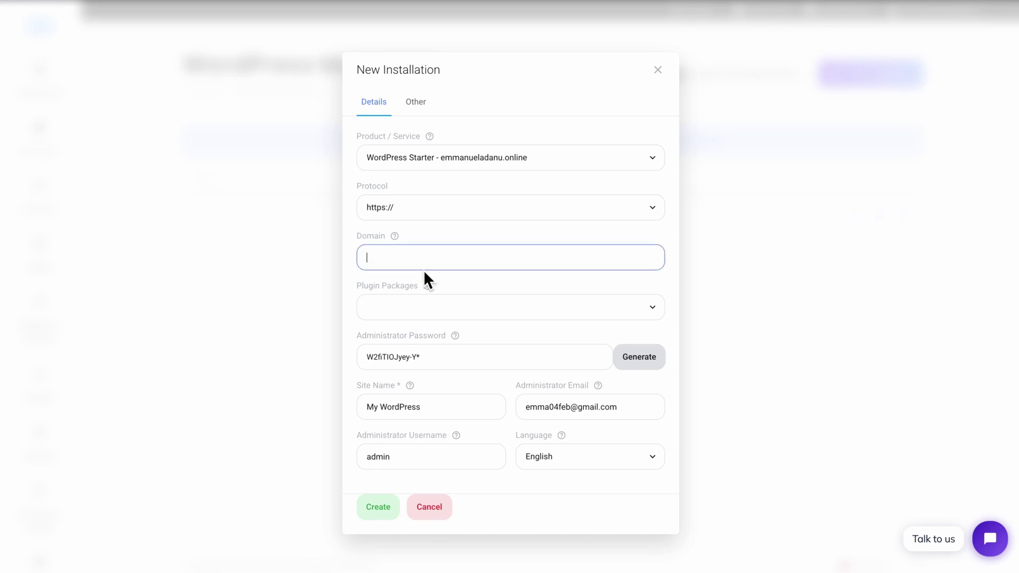
type("emmanueladanu.online")
mouse_move(465, 307)
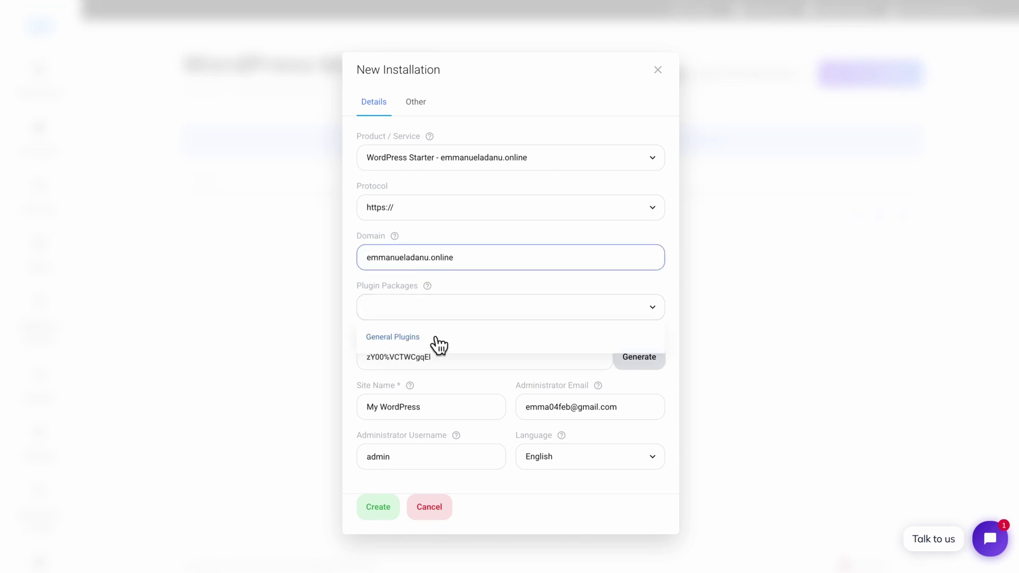
left_click(438, 341)
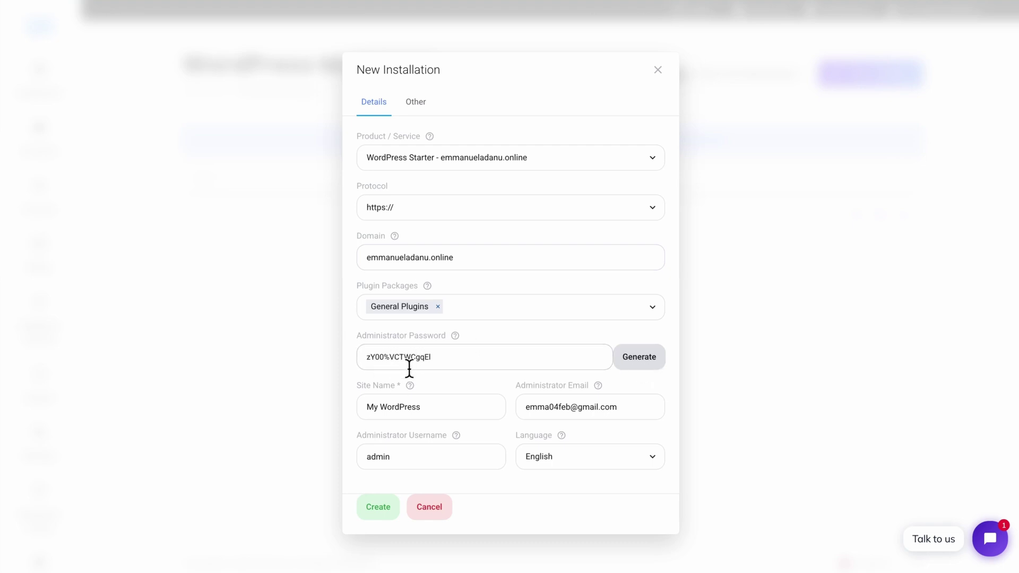
- Generate an admin password, set the site name to the owner's full name, and create the installation
left_click(643, 368)
left_click(643, 368)
left_click(643, 368)
left_click(643, 368)
left_click(433, 416)
double_click(410, 408)
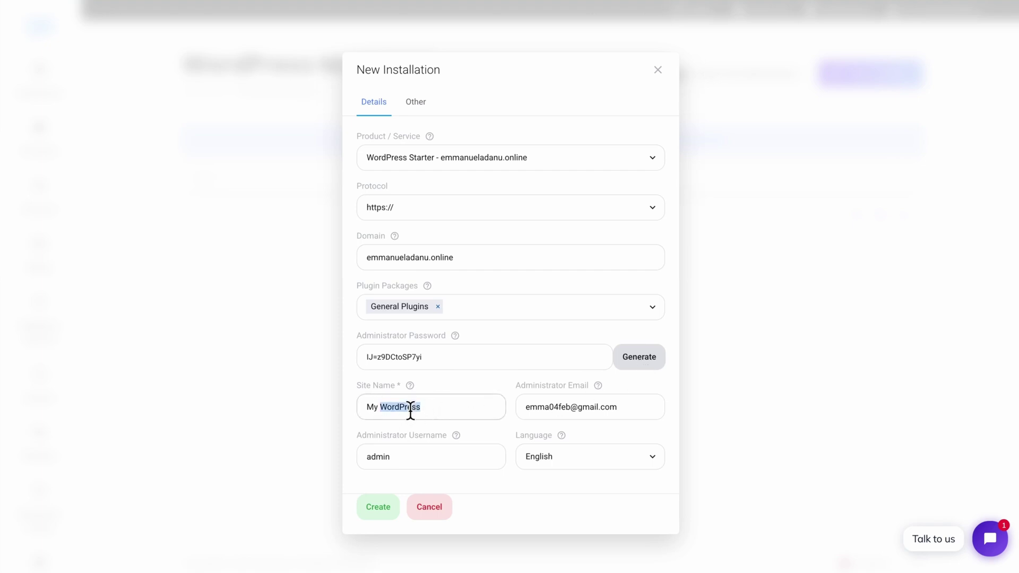
triple_click(410, 407)
type("Emmauel Adanu")
left_click(391, 409)
type("n")
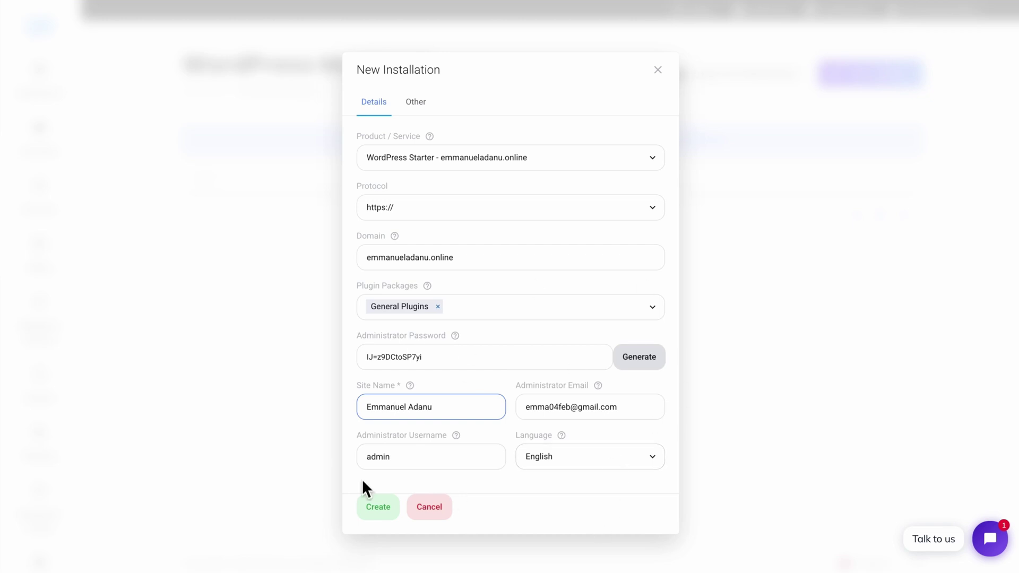
left_click(381, 511)
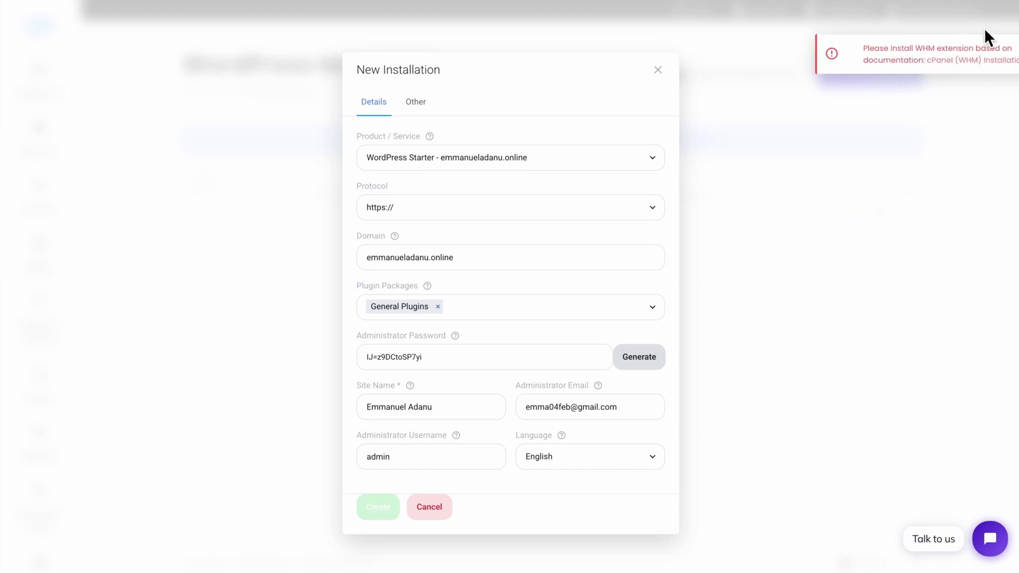
- Close the New Installation dialog and view the new site, which shows a certificate privacy error
left_click(658, 71)
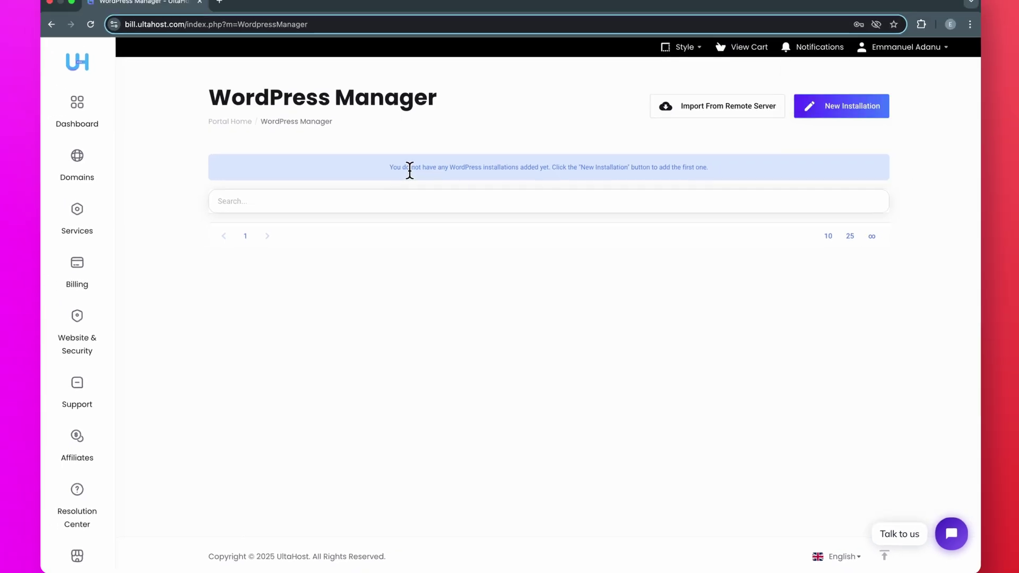
left_click(103, 37)
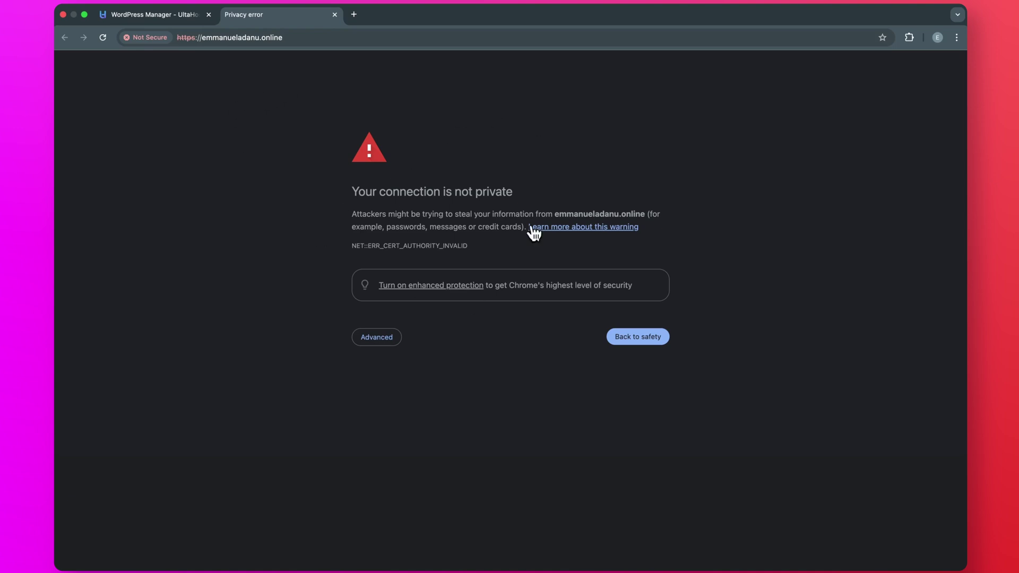
- Enable SSL for the emmanueladanu.online installation in the WordPress Manager
left_click(163, 17)
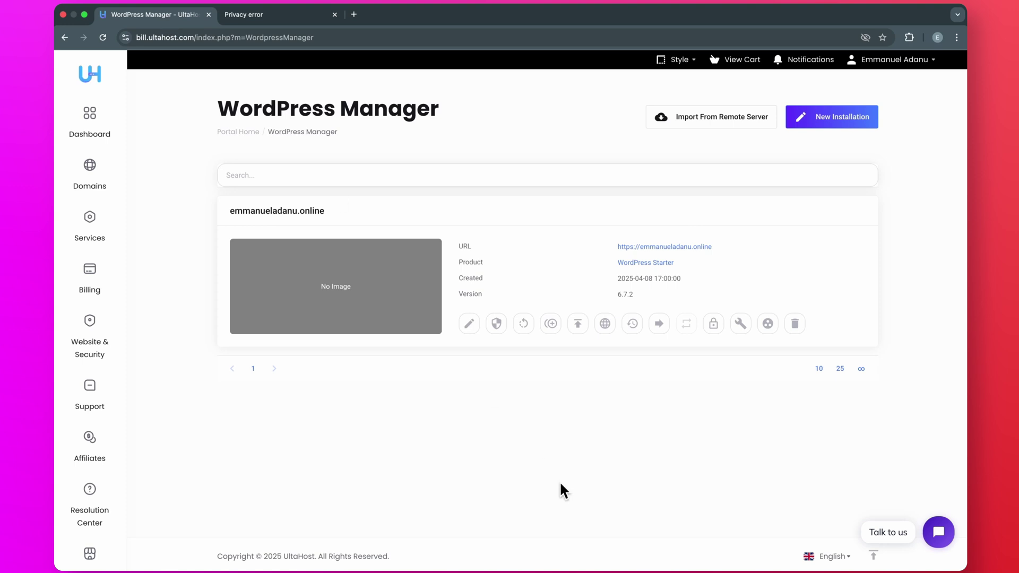
left_click(710, 327)
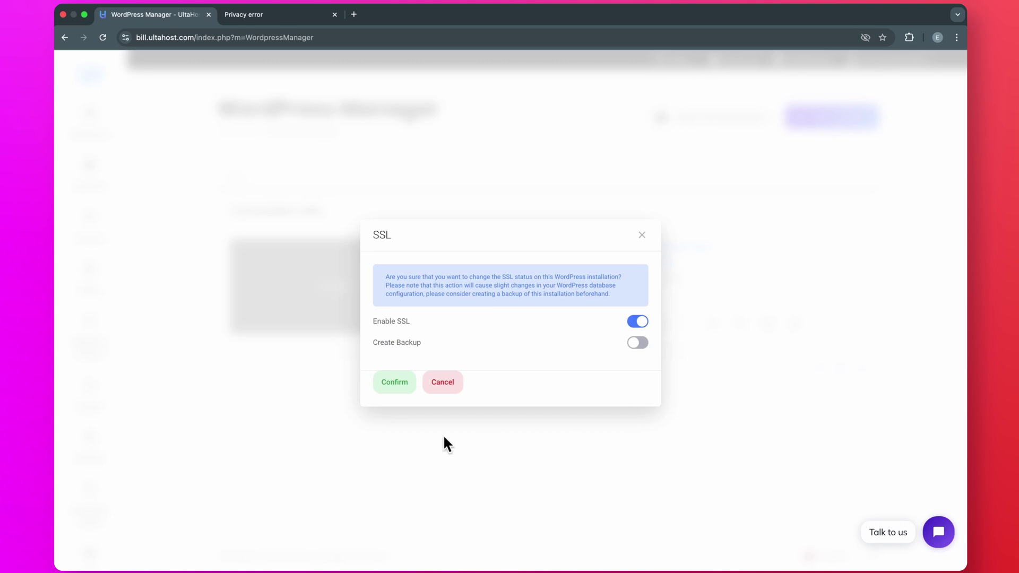
left_click(400, 393)
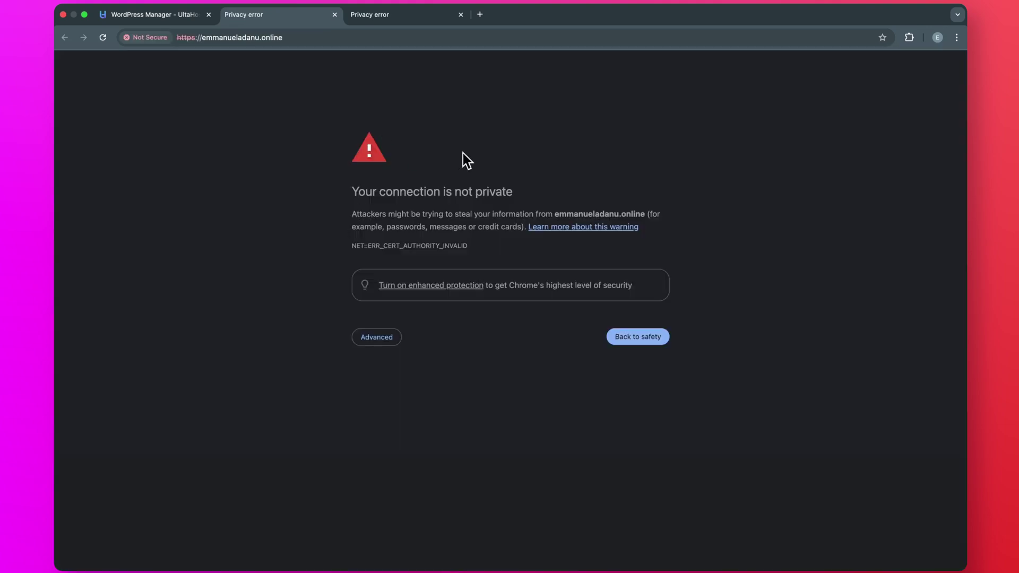
- Proceed past the certificate warning to load the site, then return to the WordPress Manager
left_click(377, 342)
left_click(413, 419)
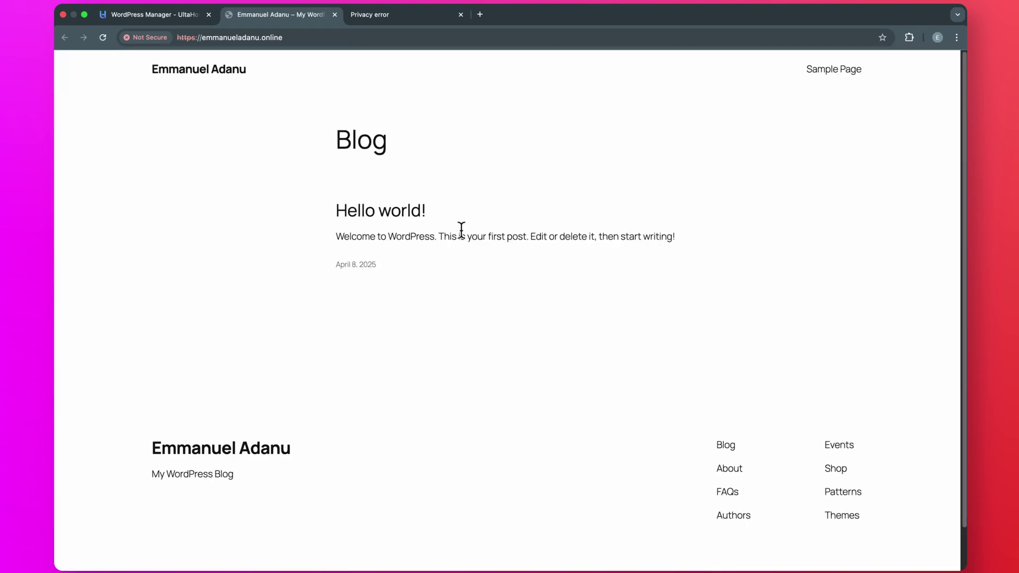
left_click(461, 14)
left_click(161, 16)
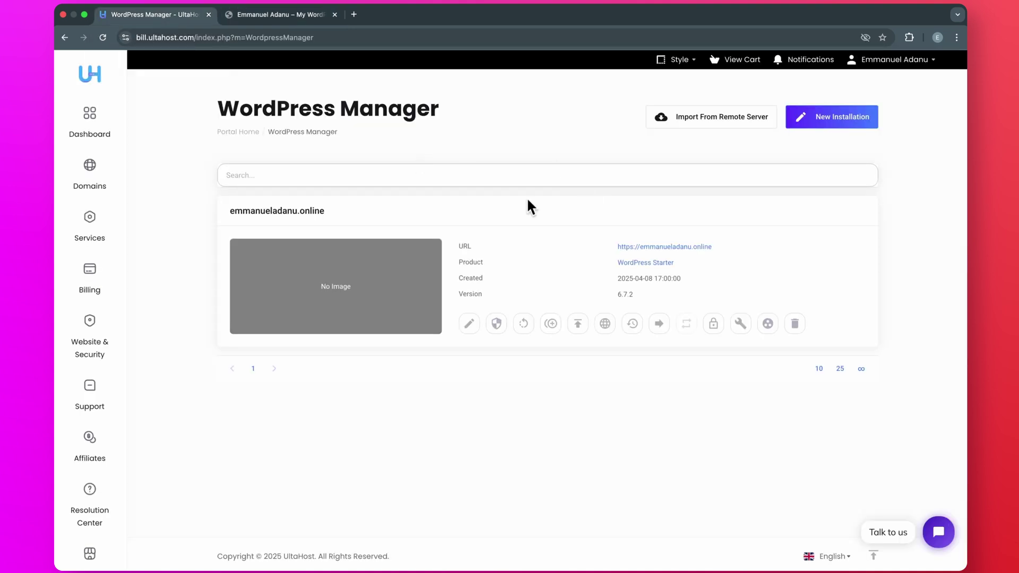
- Open the support chat, then view the live site's Blog page with its 'Hello world!' post
left_click(936, 532)
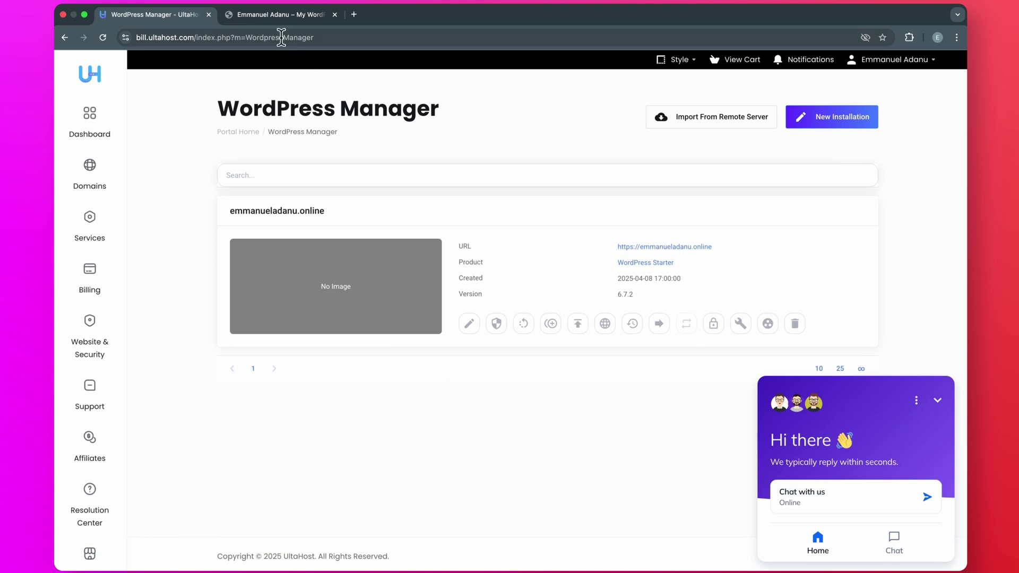
left_click(276, 16)
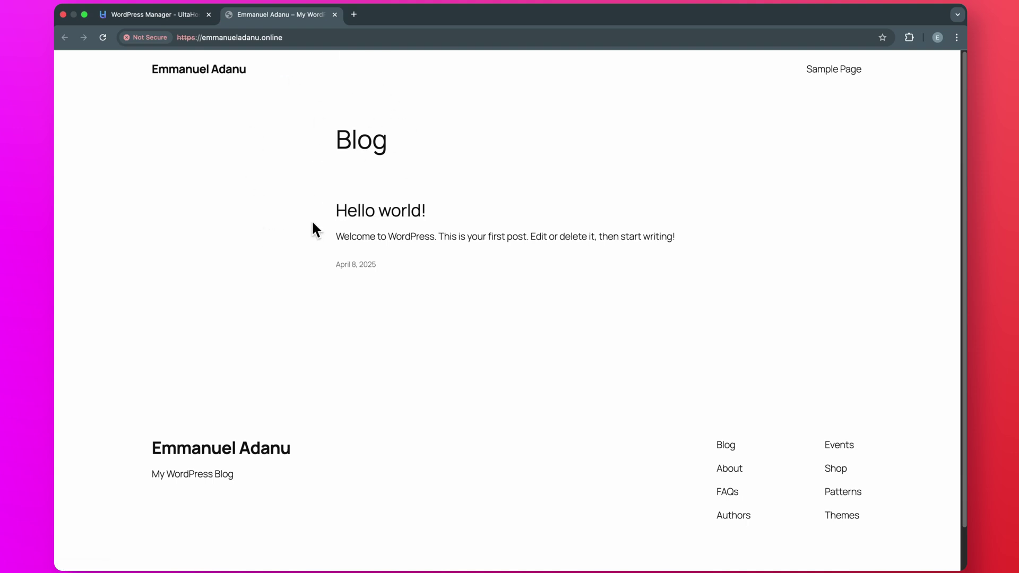
- Load the site's /wp-admin login page, then go back to the WordPress Manager tab
left_click(308, 34)
left_click(307, 34)
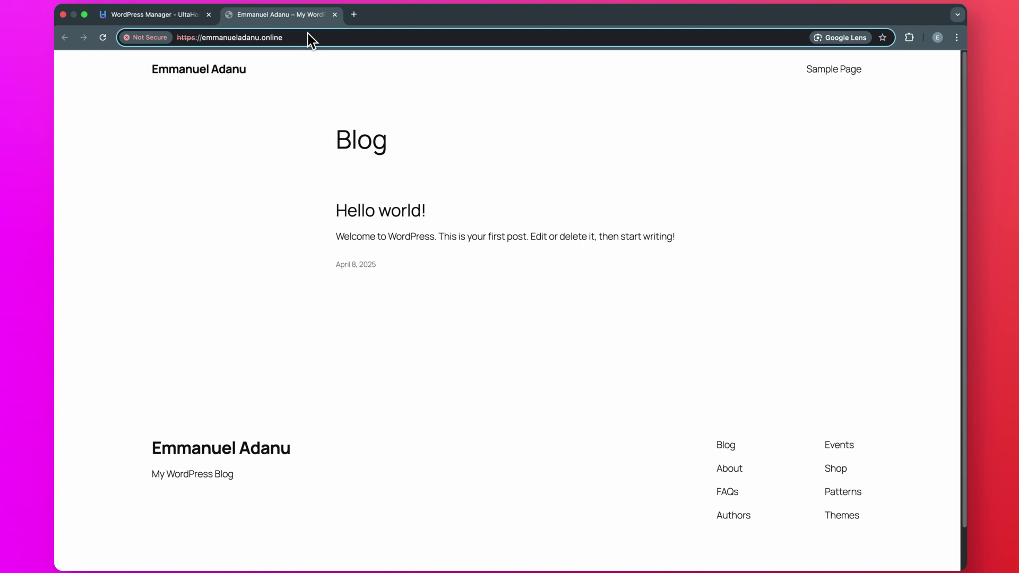
type("/wp")
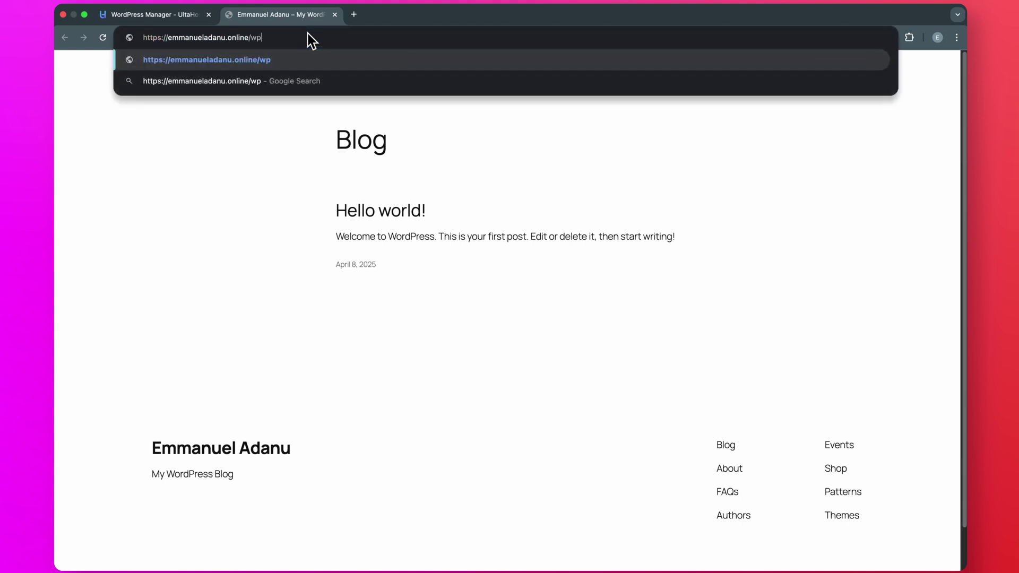
type("-admi")
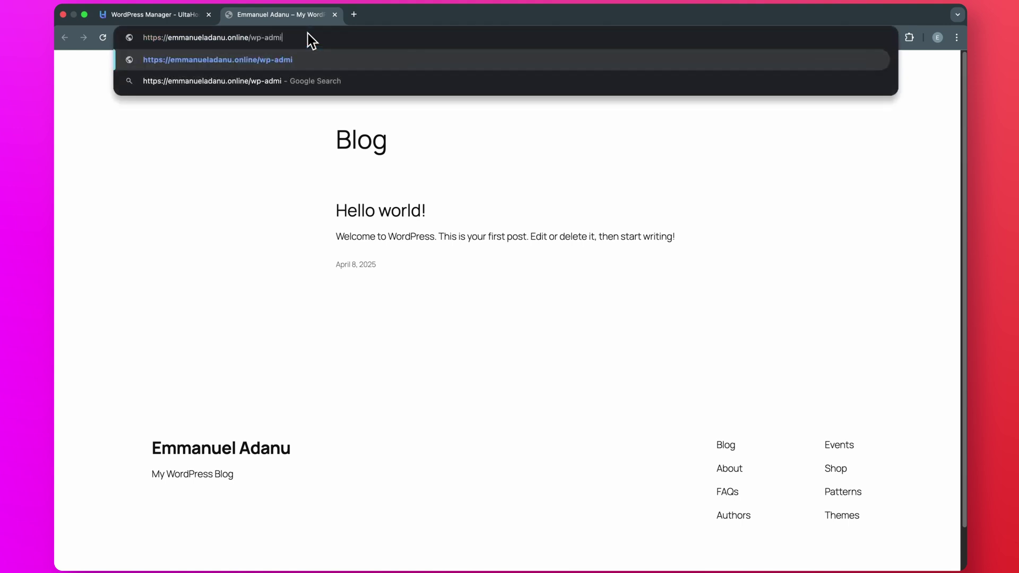
type("n")
key("Return")
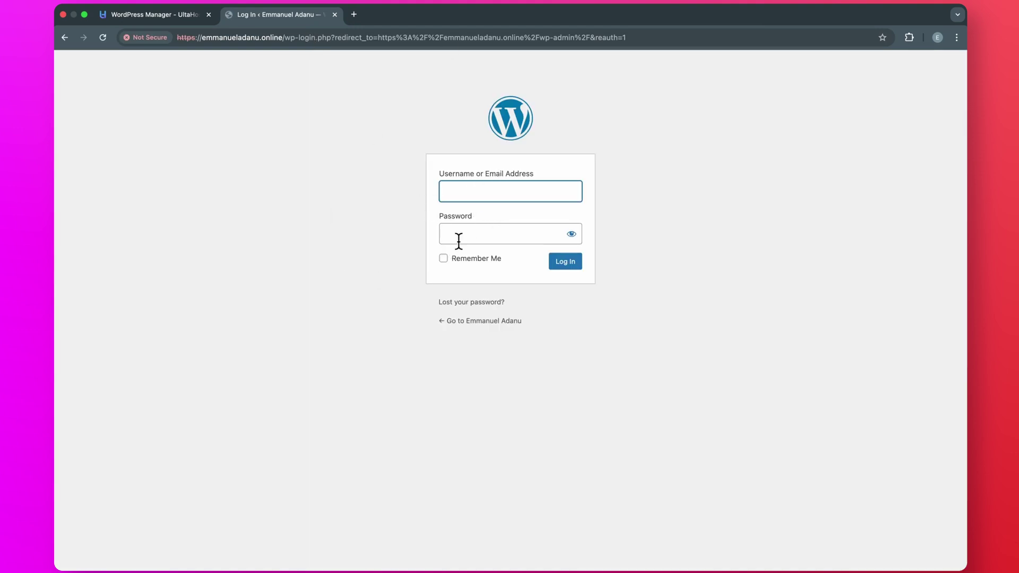
left_click(157, 22)
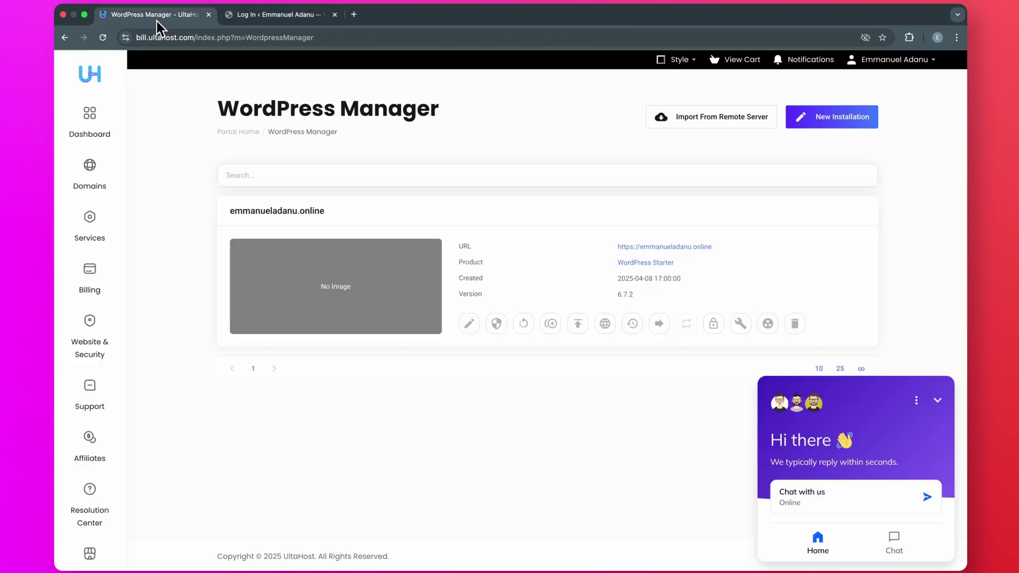
- Open the WordPress hosting service's management page from the client dashboard
left_click(248, 139)
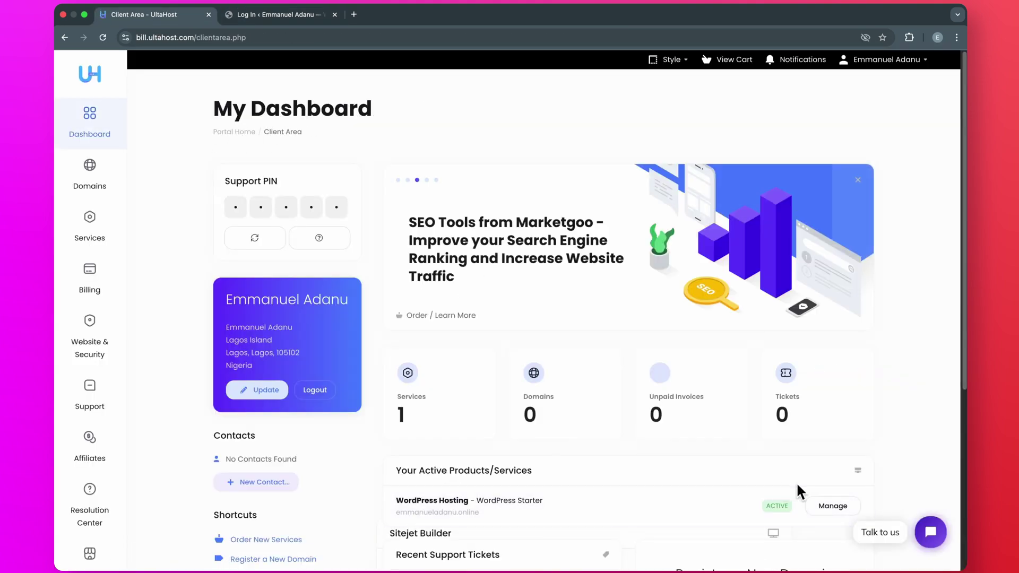
left_click(828, 511)
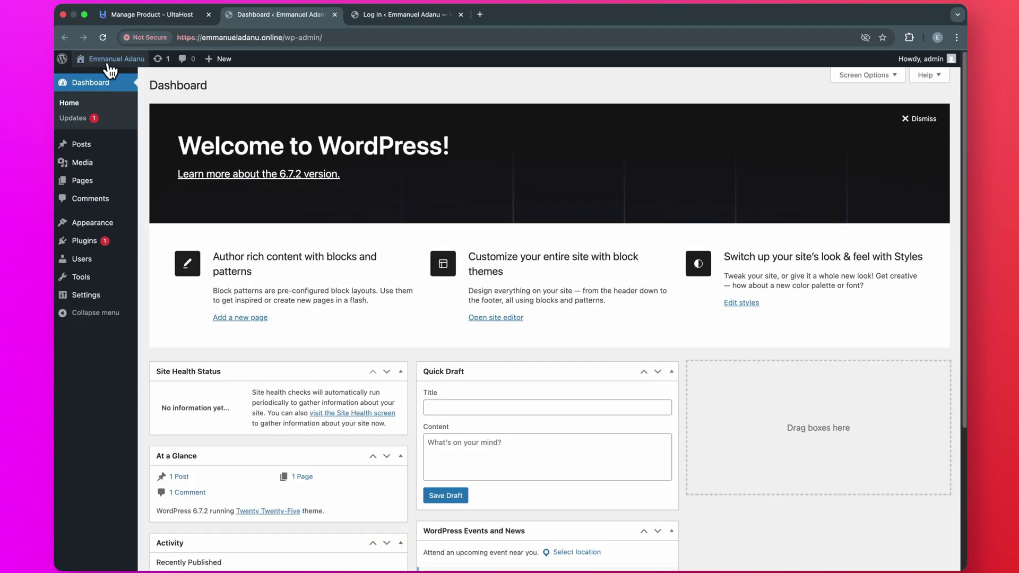
- View the live site in a new tab, then return to the admin dashboard
right_click(101, 70)
left_click(129, 79)
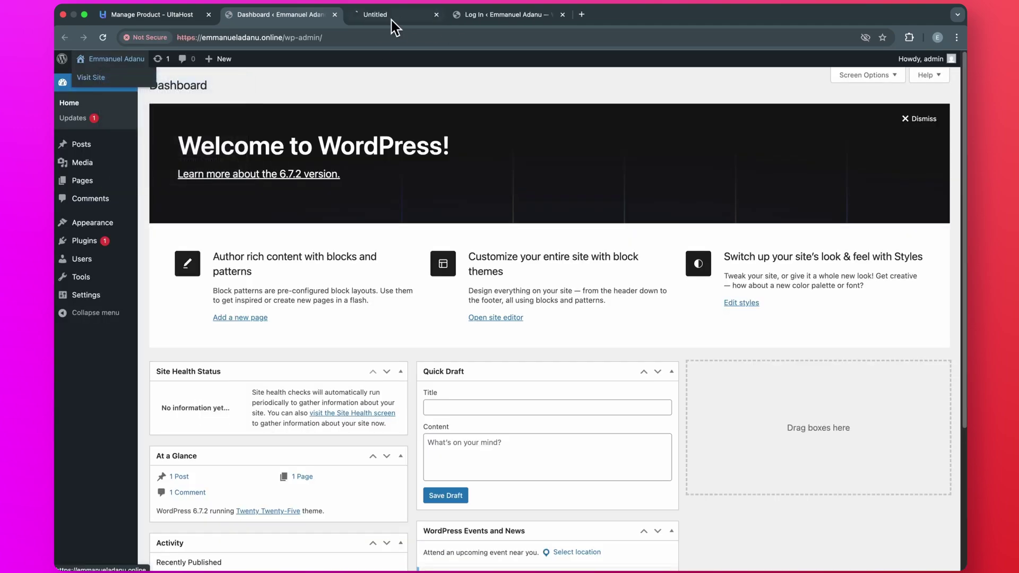
left_click(397, 15)
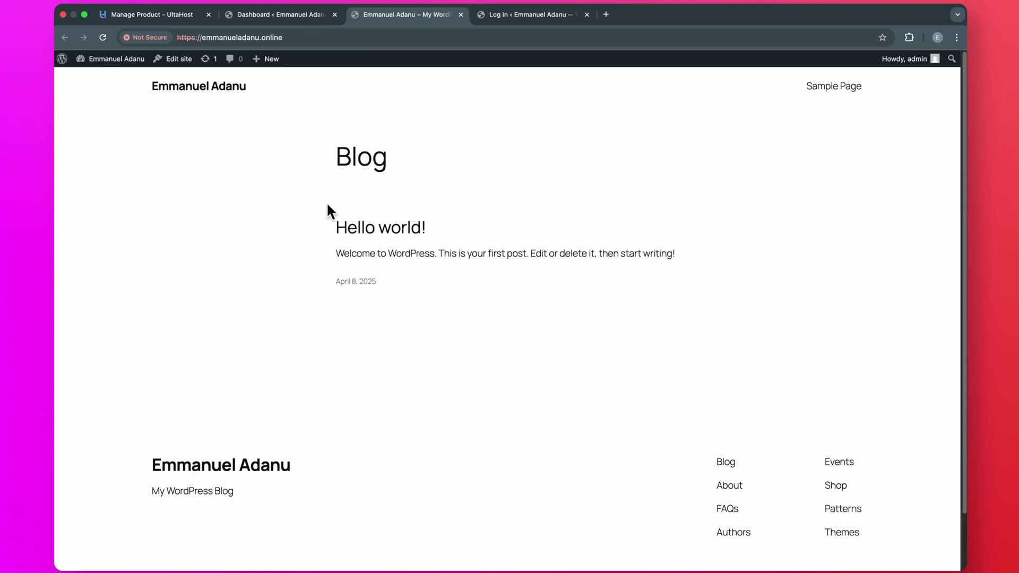
left_click(271, 13)
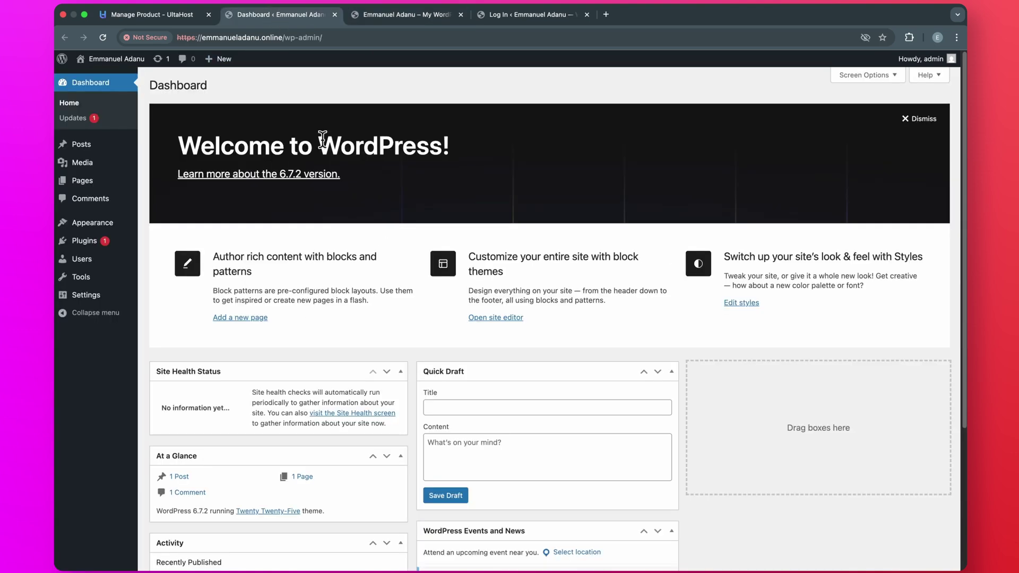
- Install the Astra theme from Add New Theme and activate it
left_click(91, 223)
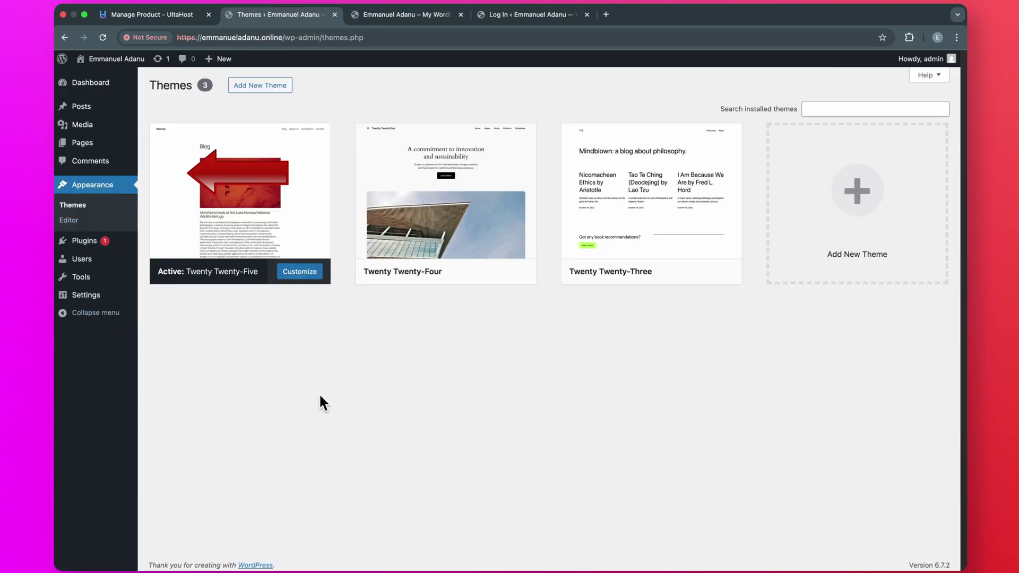
left_click(266, 88)
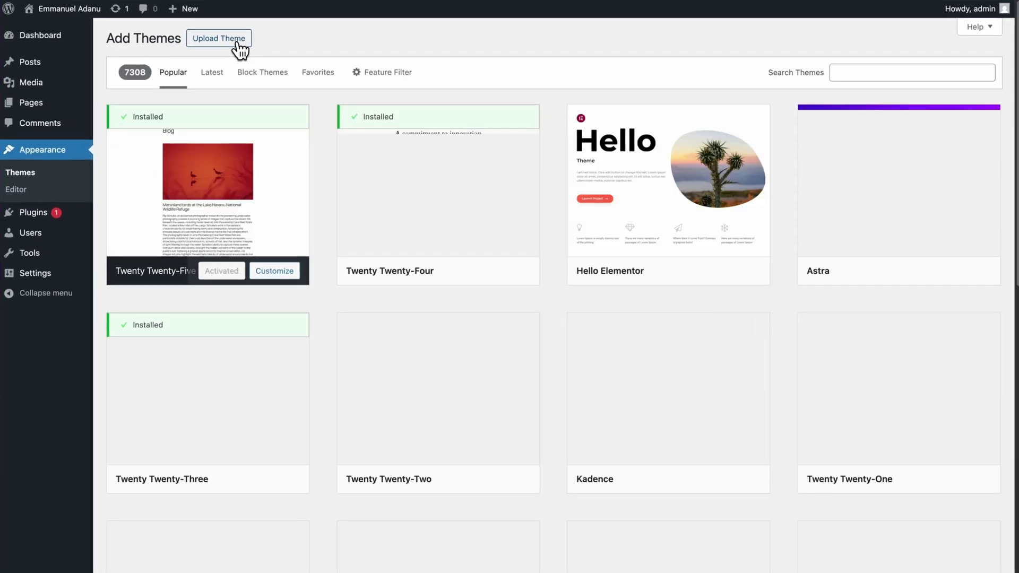
mouse_move(933, 158)
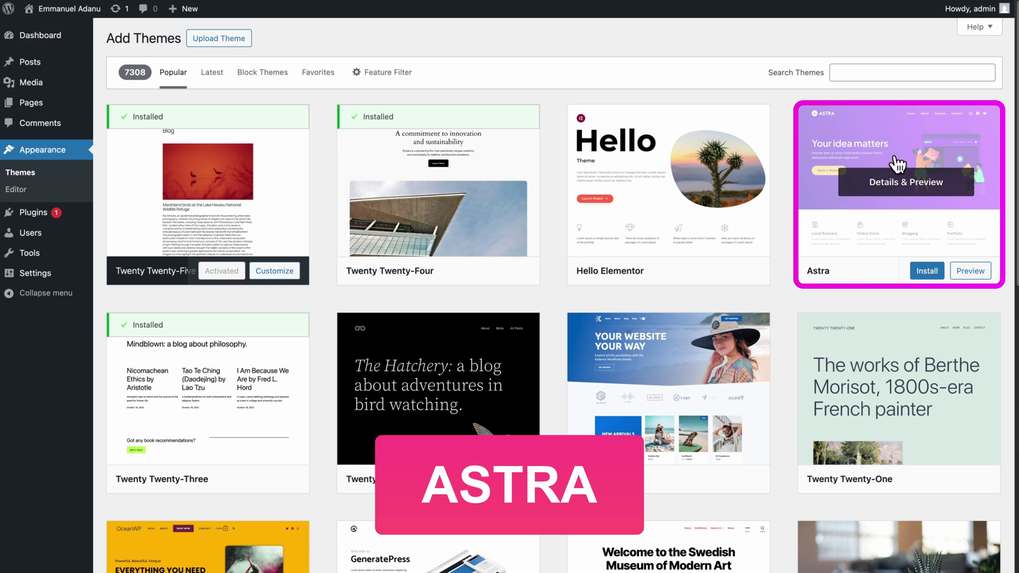
left_click(926, 273)
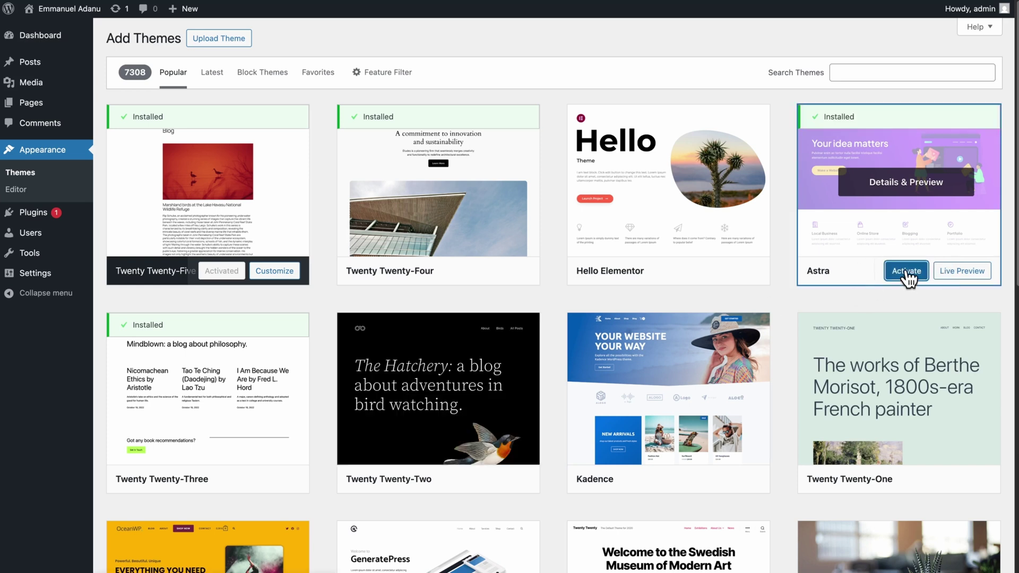
left_click(906, 271)
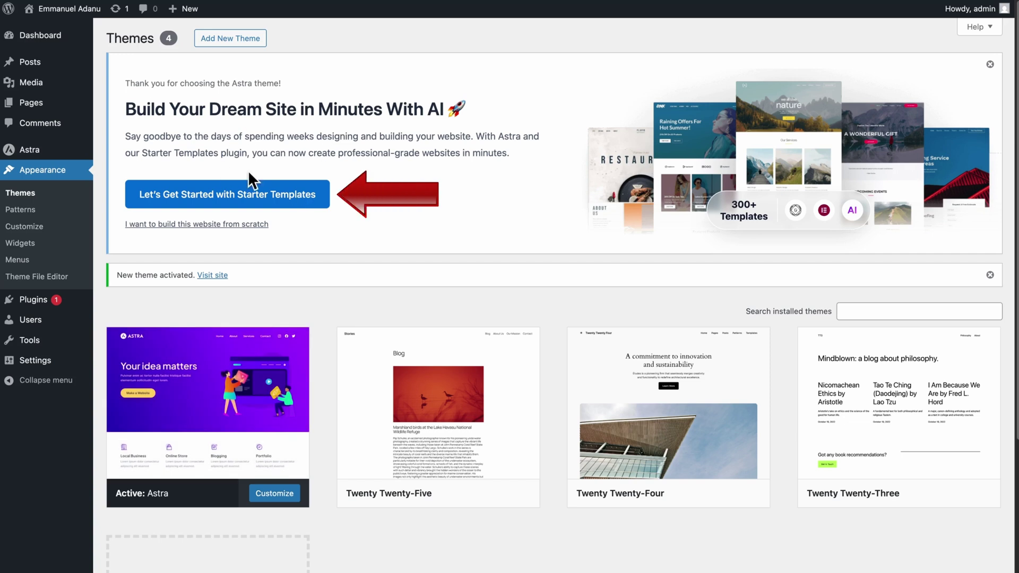
- Launch Starter Templates and choose the classic Build with Templates route
left_click(199, 195)
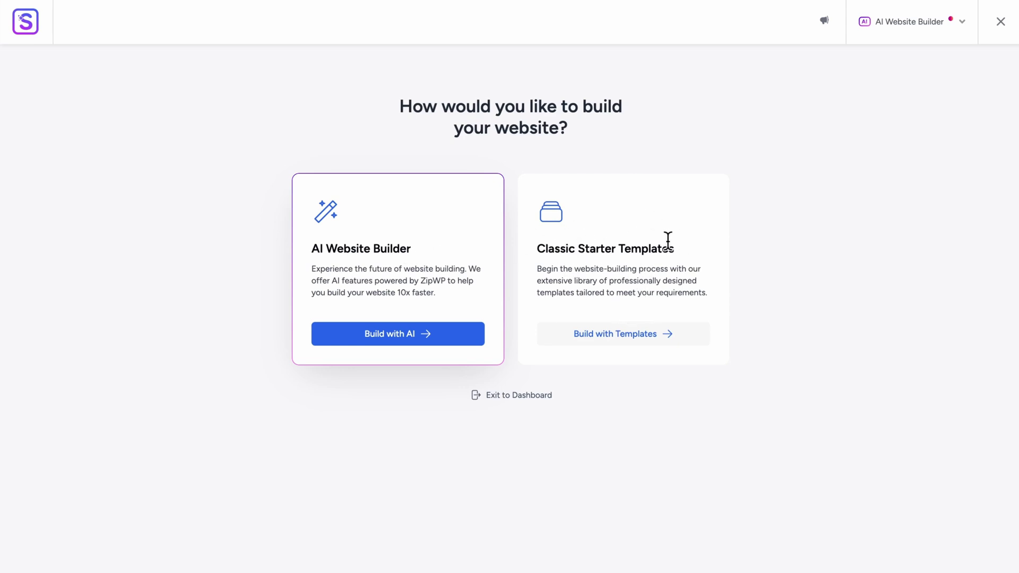
left_click(611, 339)
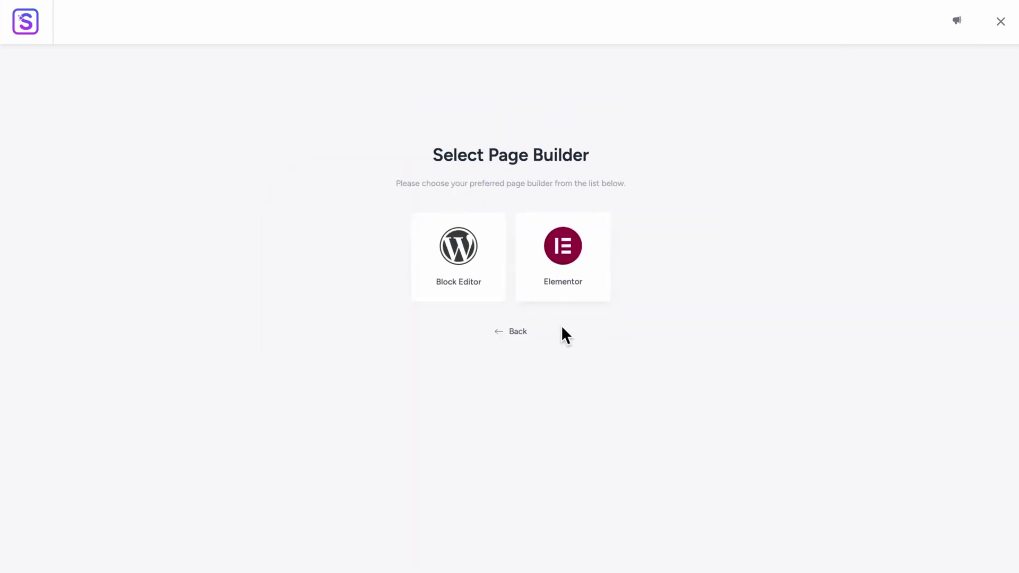
left_click(561, 249)
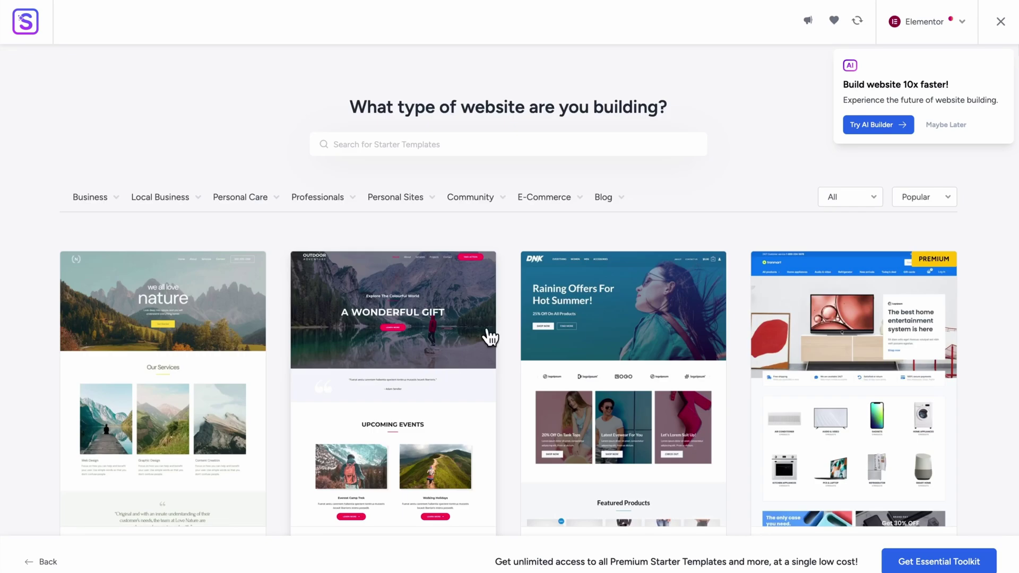
left_click(946, 125)
scroll(646, 332, "down", 15)
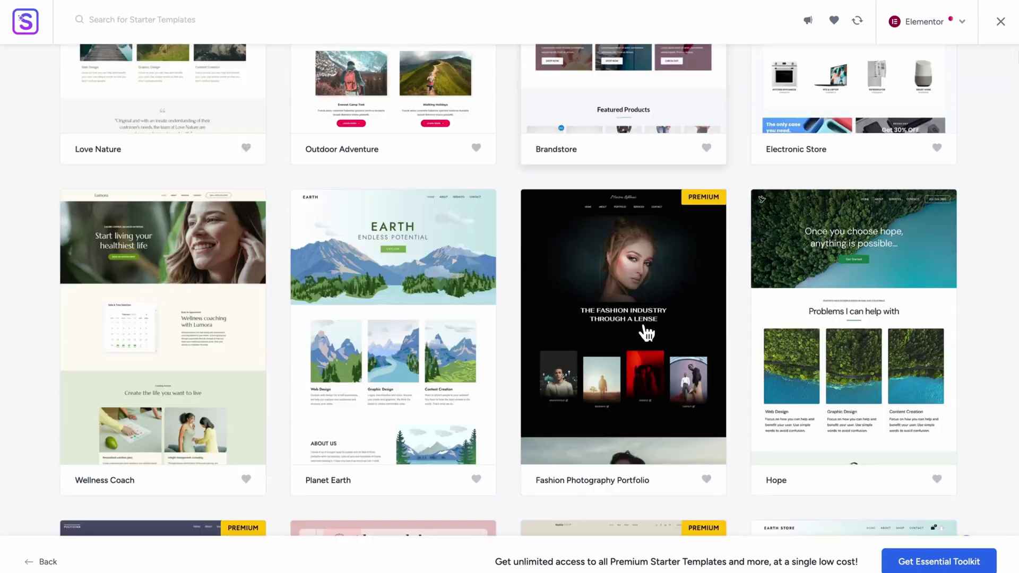
scroll(645, 332, "down", 10)
scroll(646, 332, "up", 5)
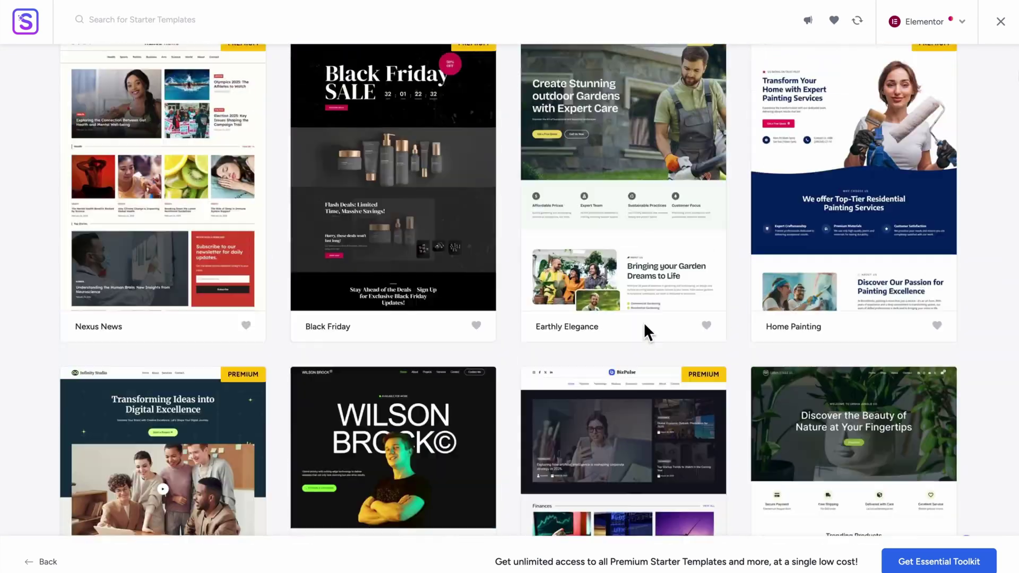
scroll(646, 332, "down", 10)
scroll(646, 333, "up", 6)
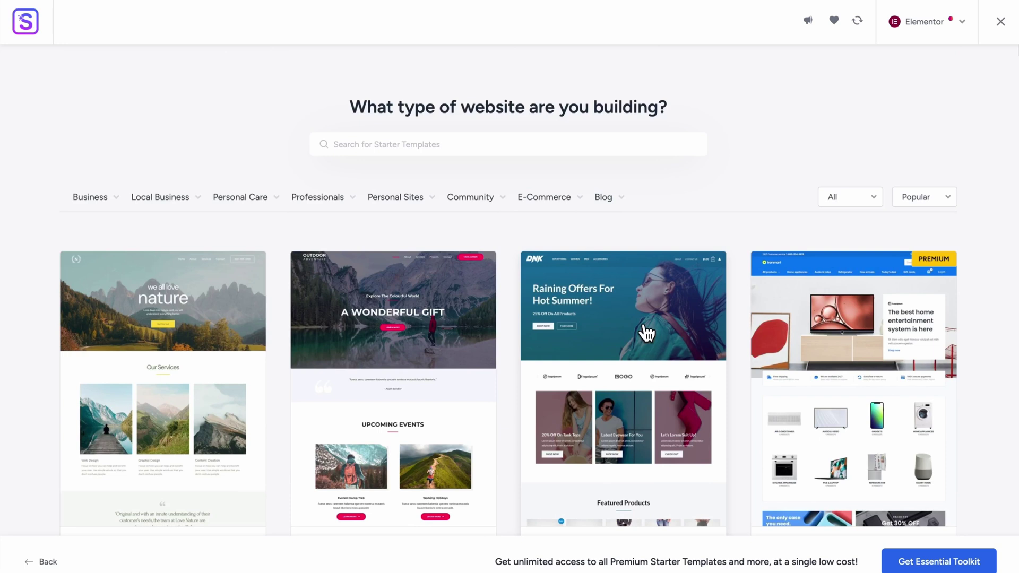
scroll(646, 332, "down", 10)
scroll(644, 334, "up", 10)
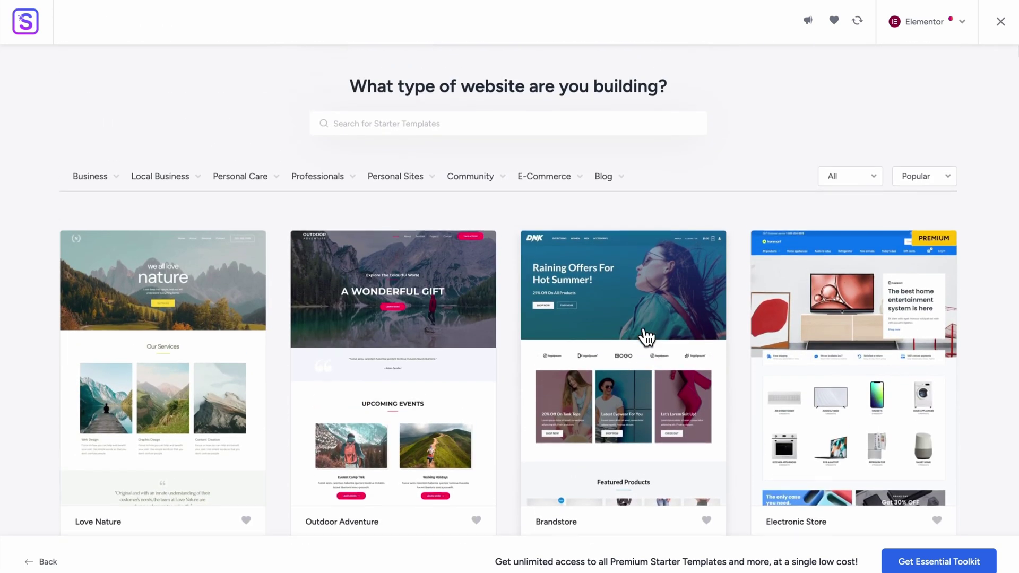
scroll(645, 335, "up", 1)
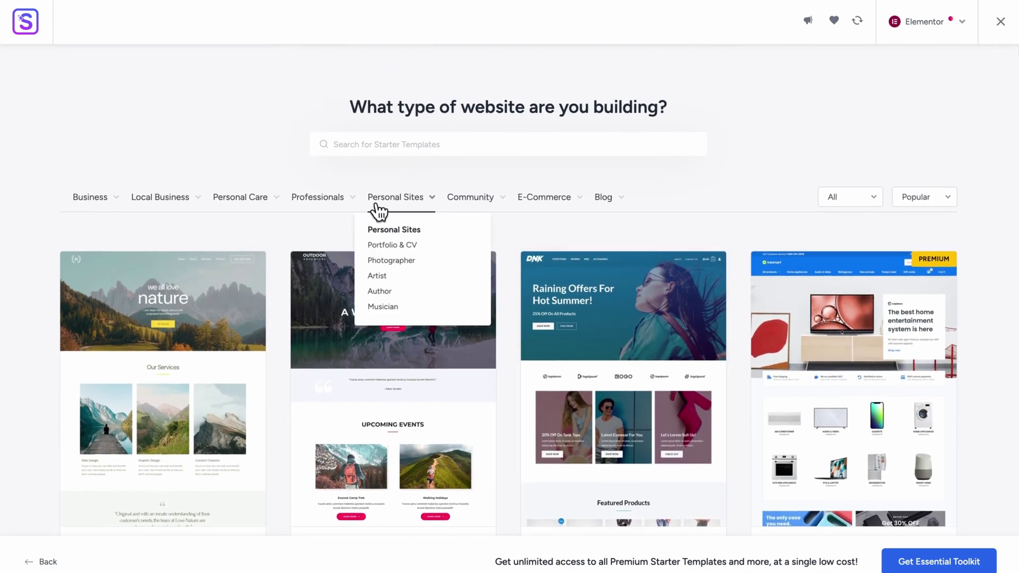
mouse_move(403, 200)
left_click(397, 247)
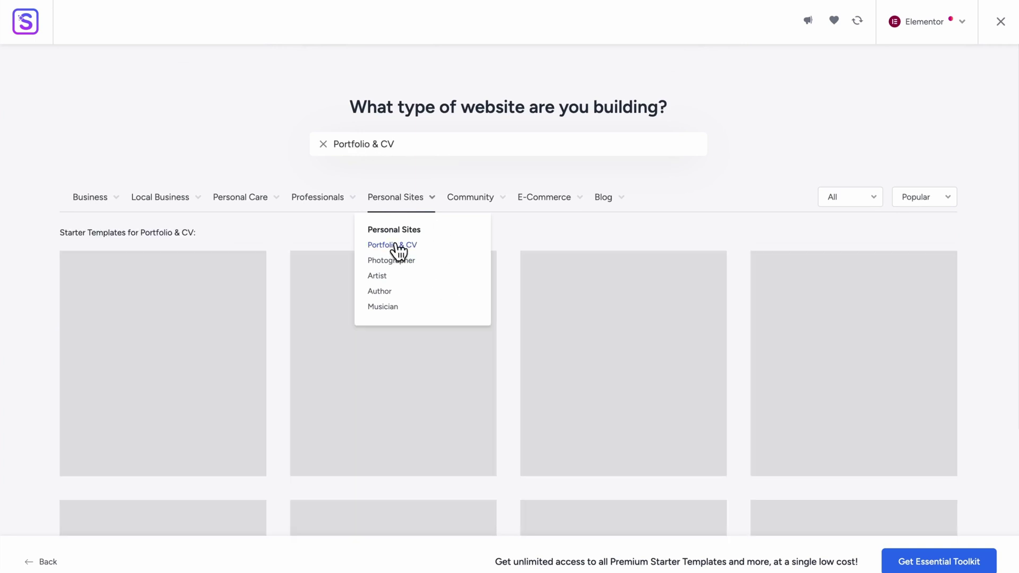
scroll(517, 313, "down", 7)
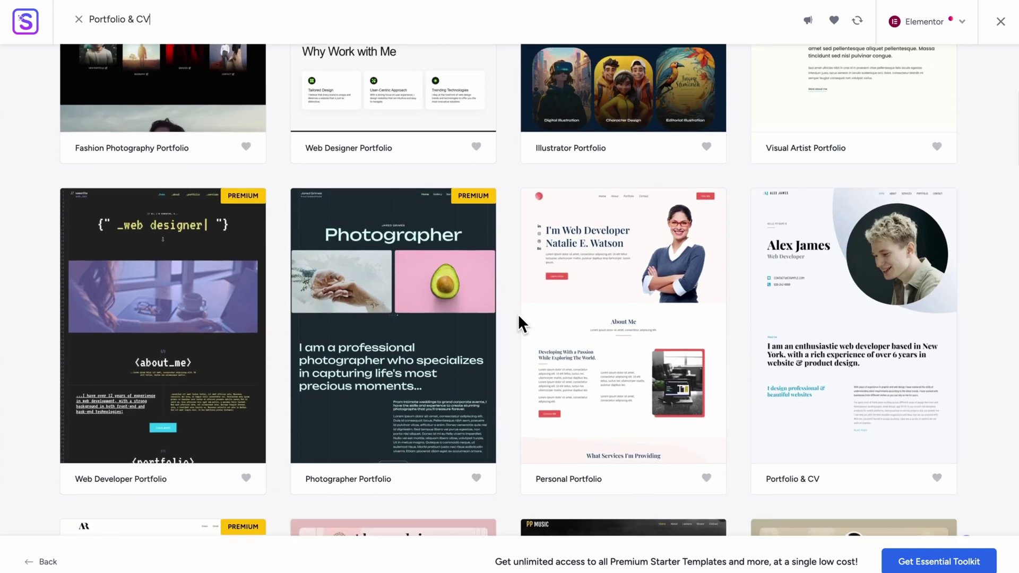
scroll(518, 314, "down", 2)
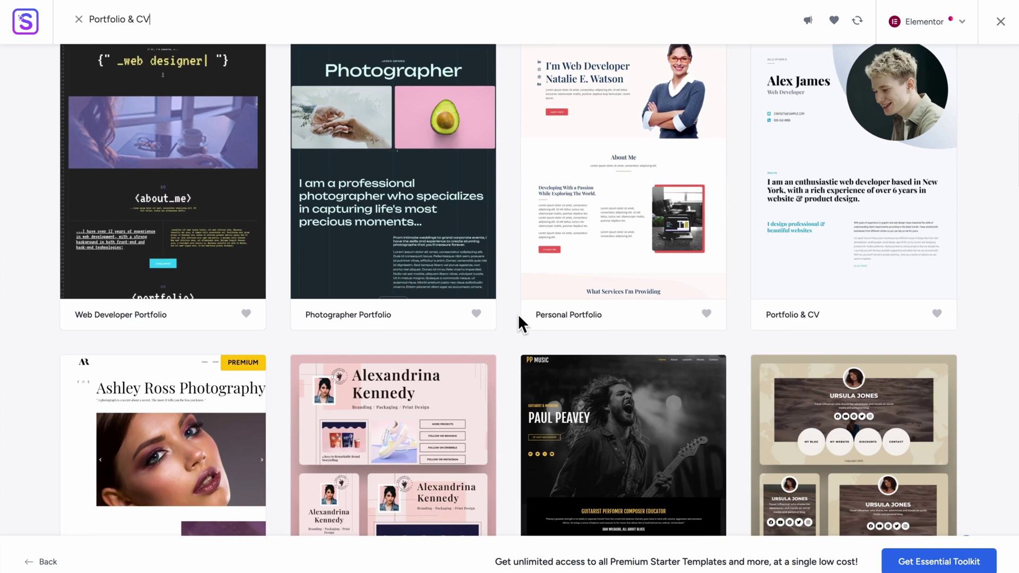
scroll(518, 313, "down", 2)
scroll(519, 317, "down", 4)
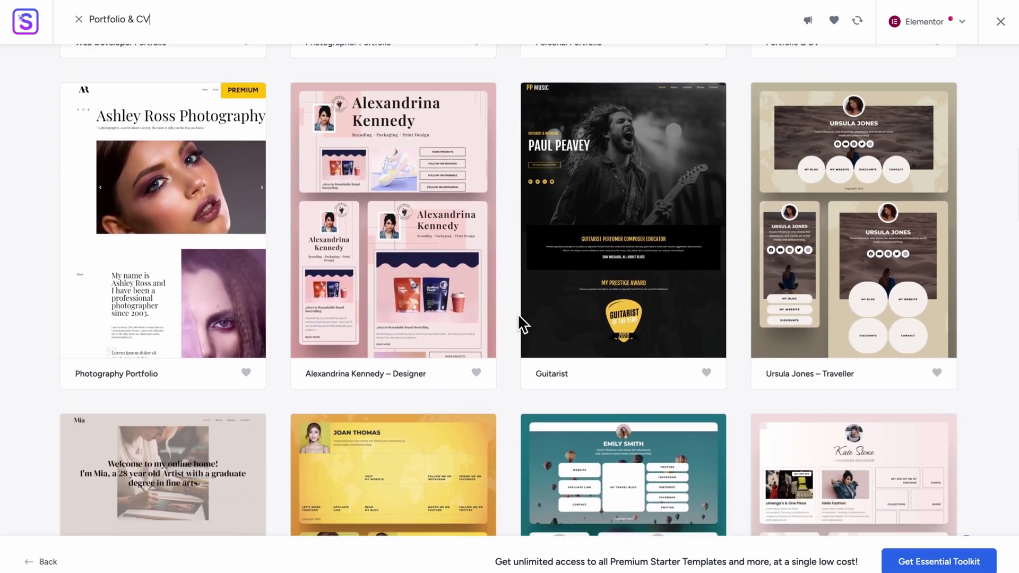
scroll(518, 317, "down", 1)
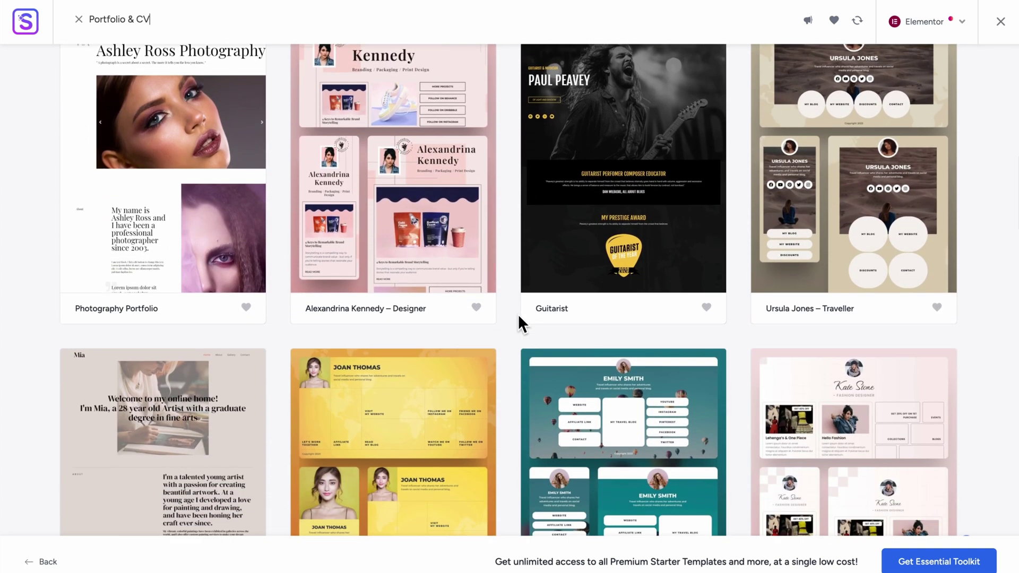
scroll(519, 317, "down", 4)
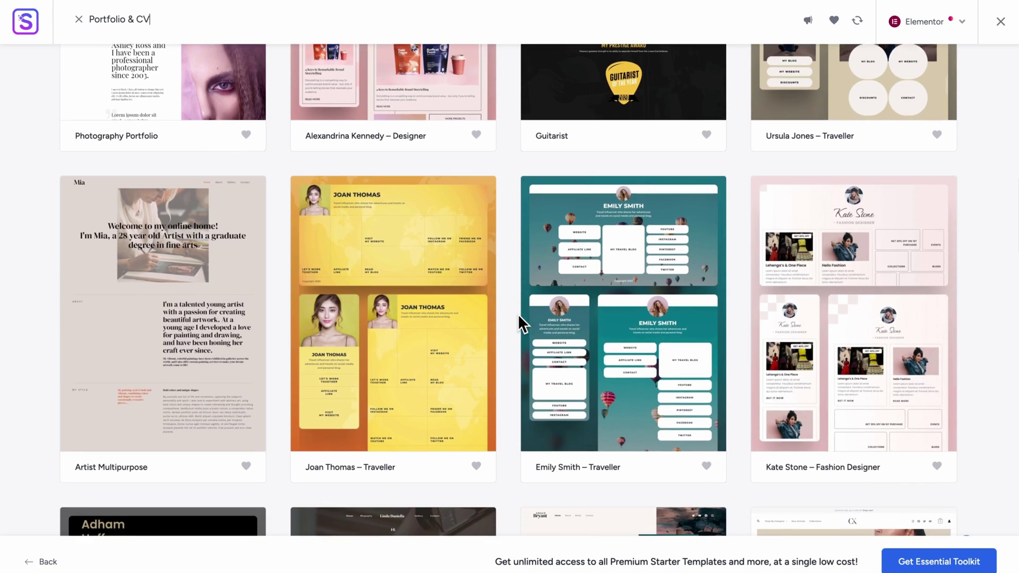
scroll(517, 314, "down", 3)
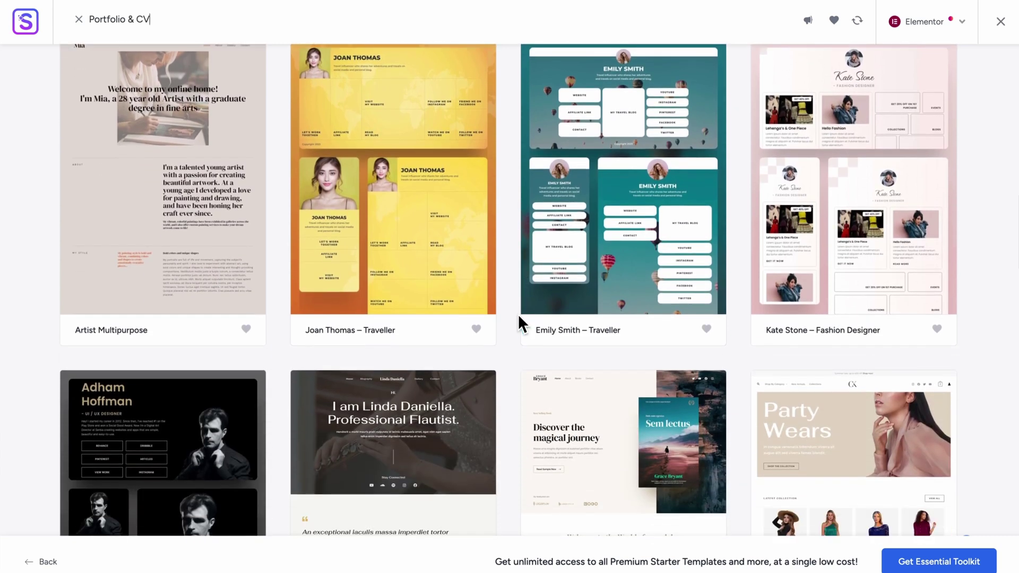
scroll(518, 314, "down", 3)
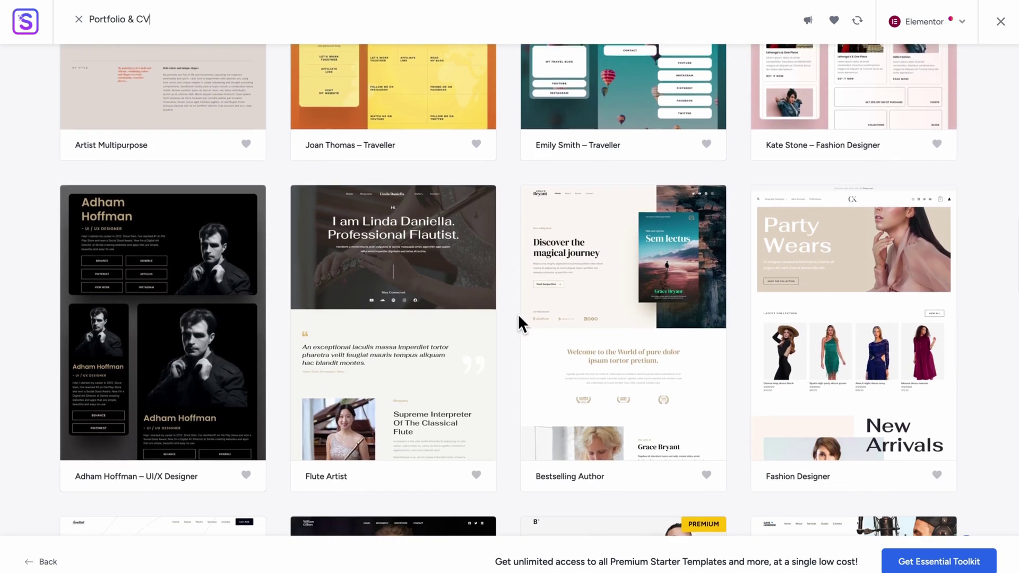
scroll(518, 316, "down", 4)
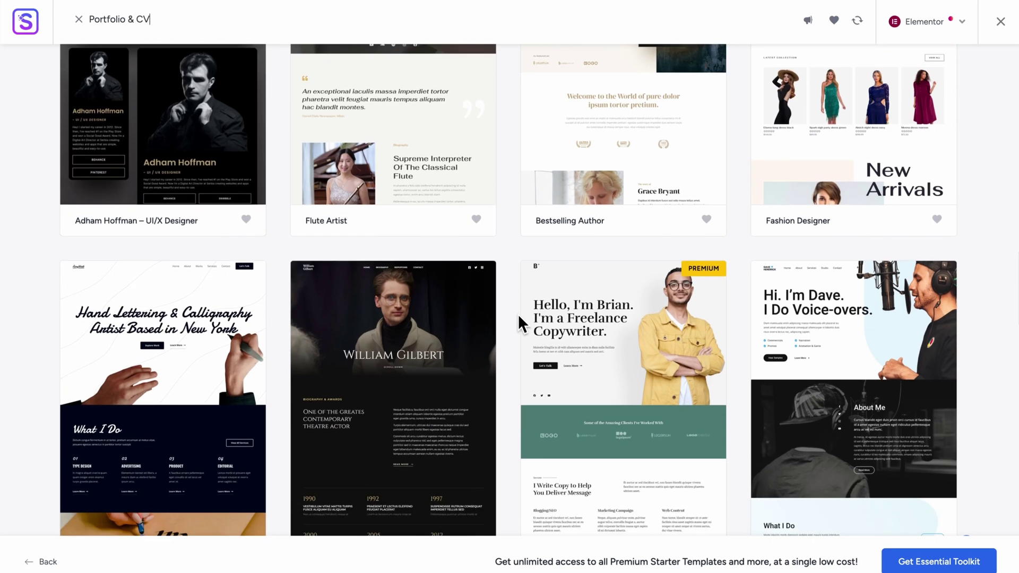
scroll(518, 319, "down", 1)
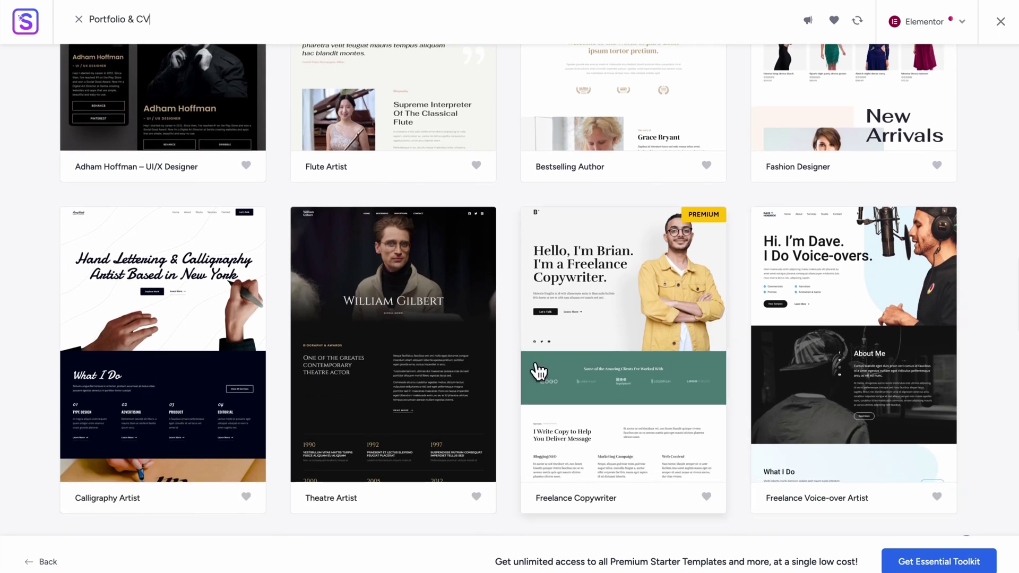
scroll(538, 371, "down", 13)
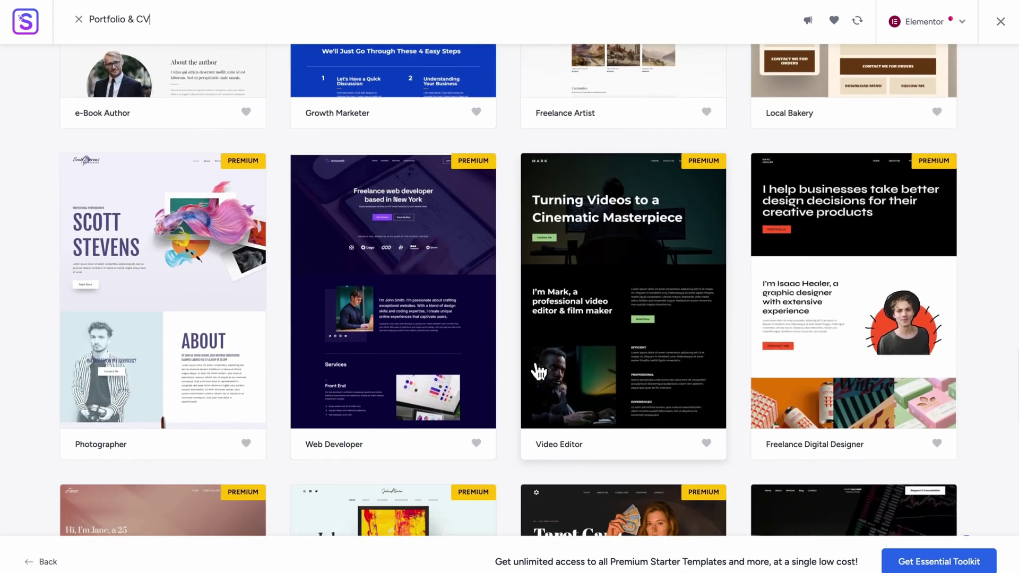
scroll(538, 371, "down", 12)
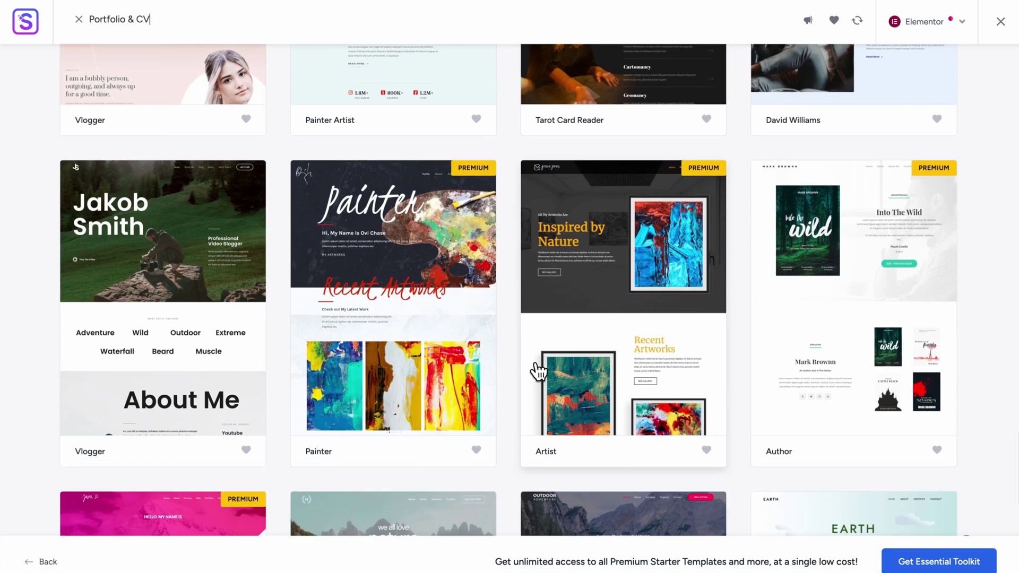
scroll(538, 371, "down", 17)
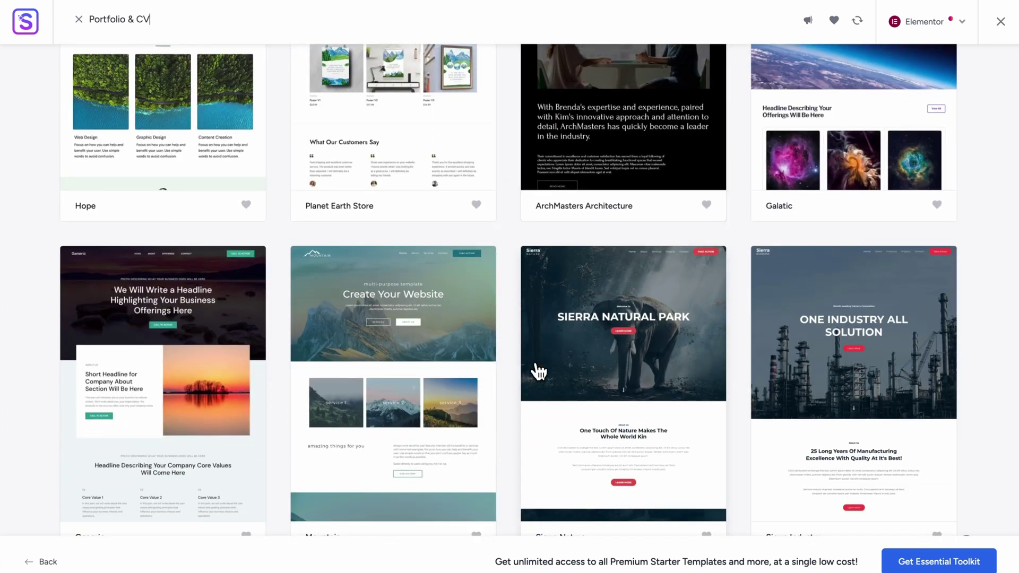
scroll(511, 371, "up", 8)
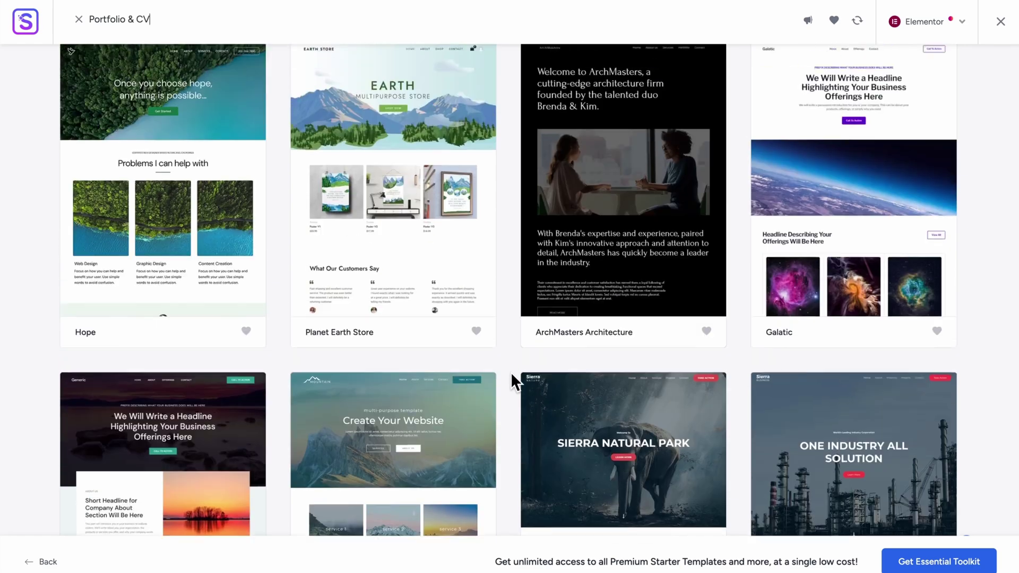
scroll(510, 371, "up", 11)
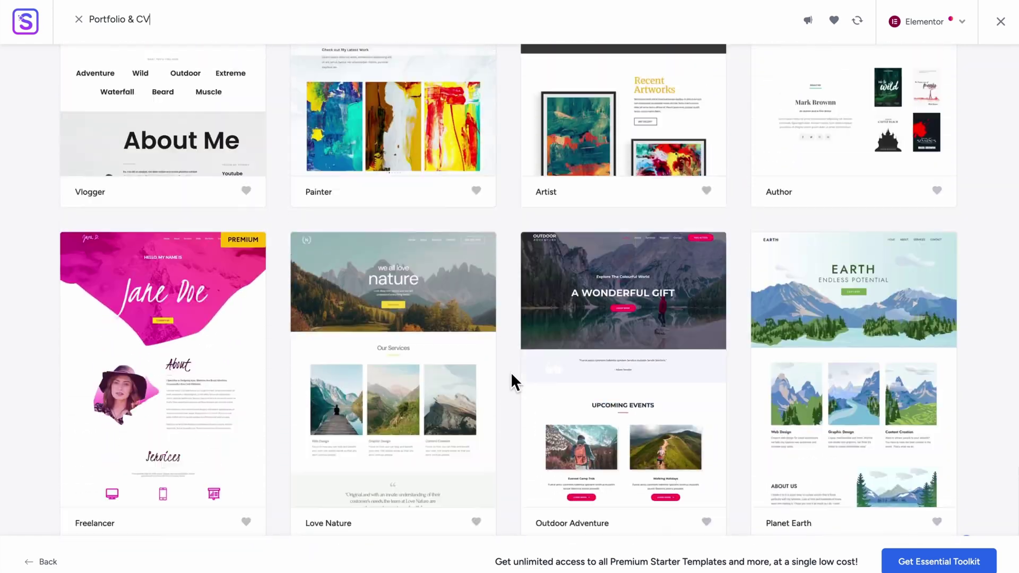
scroll(510, 371, "up", 20)
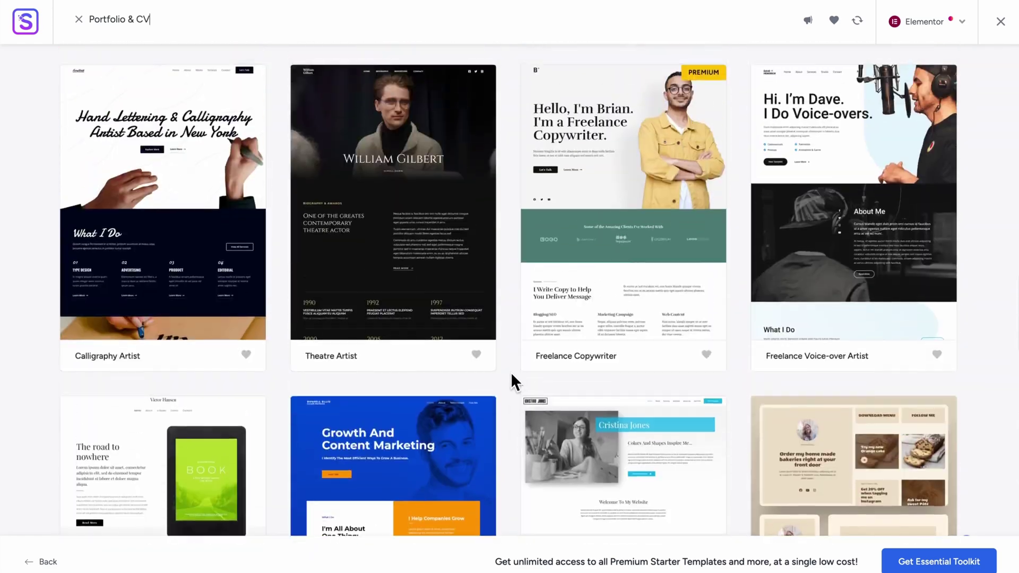
scroll(510, 372, "up", 6)
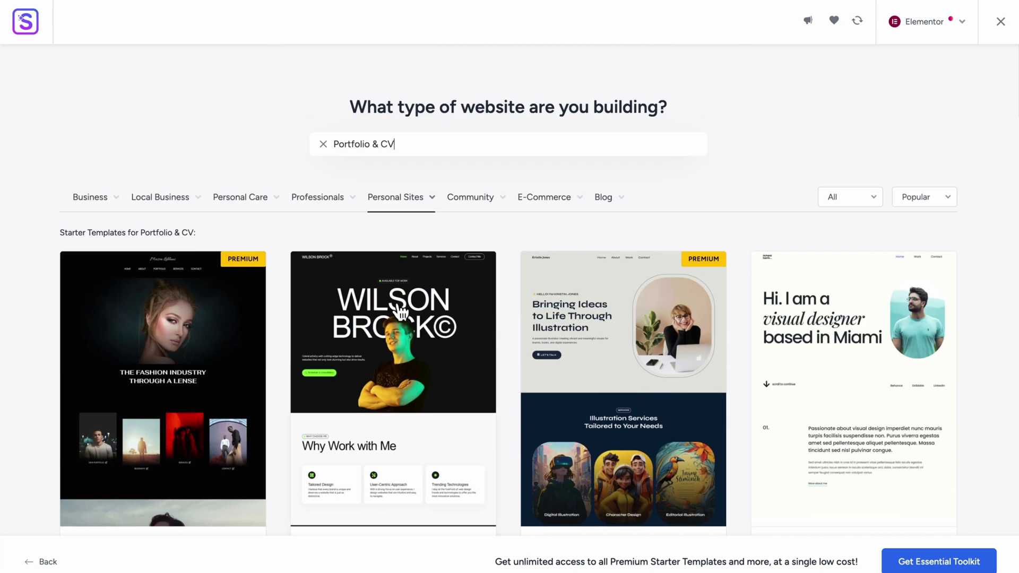
scroll(399, 432, "down", 1)
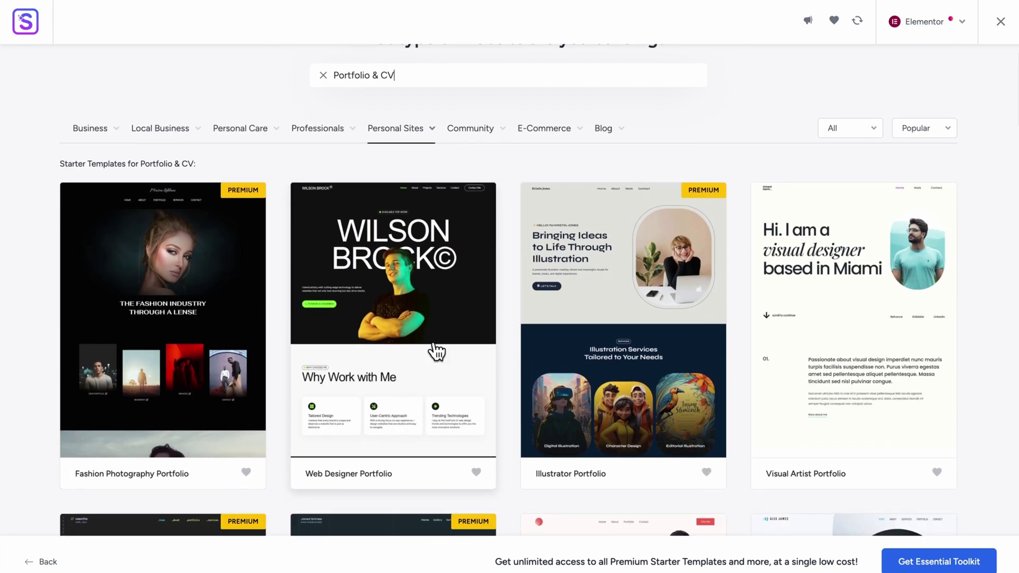
scroll(400, 403, "down", 1)
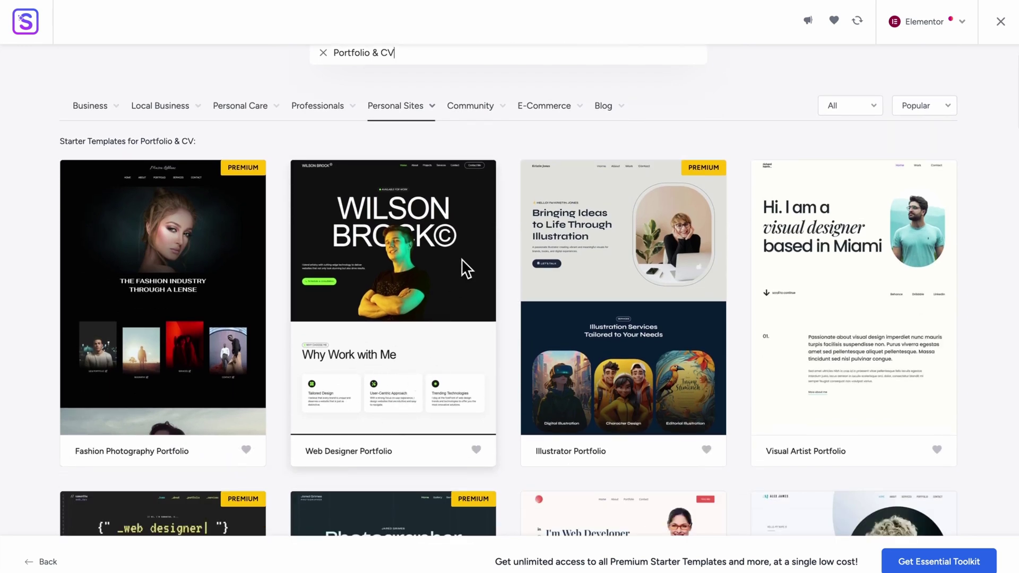
scroll(421, 295, "down", 1)
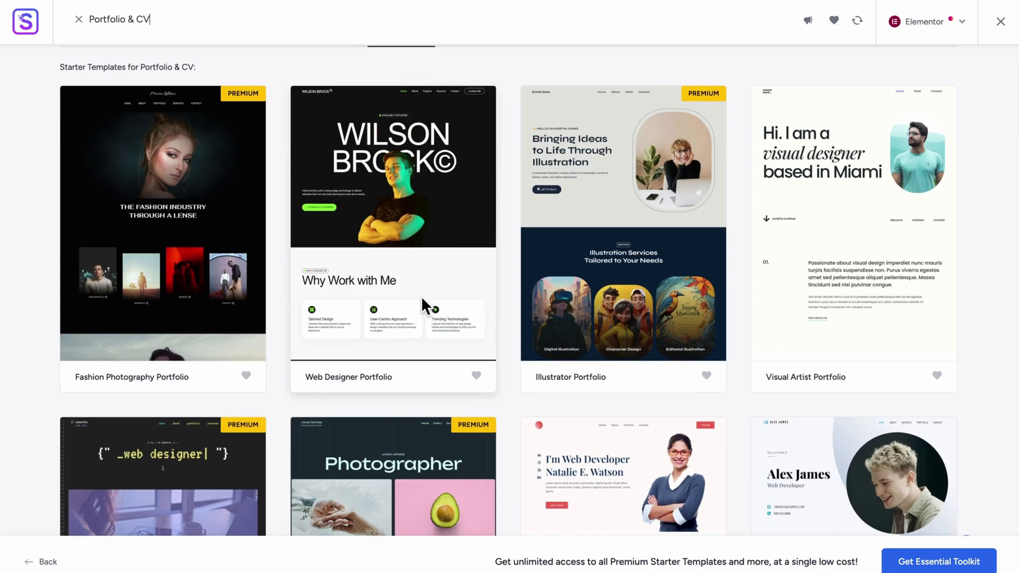
scroll(417, 286, "down", 3)
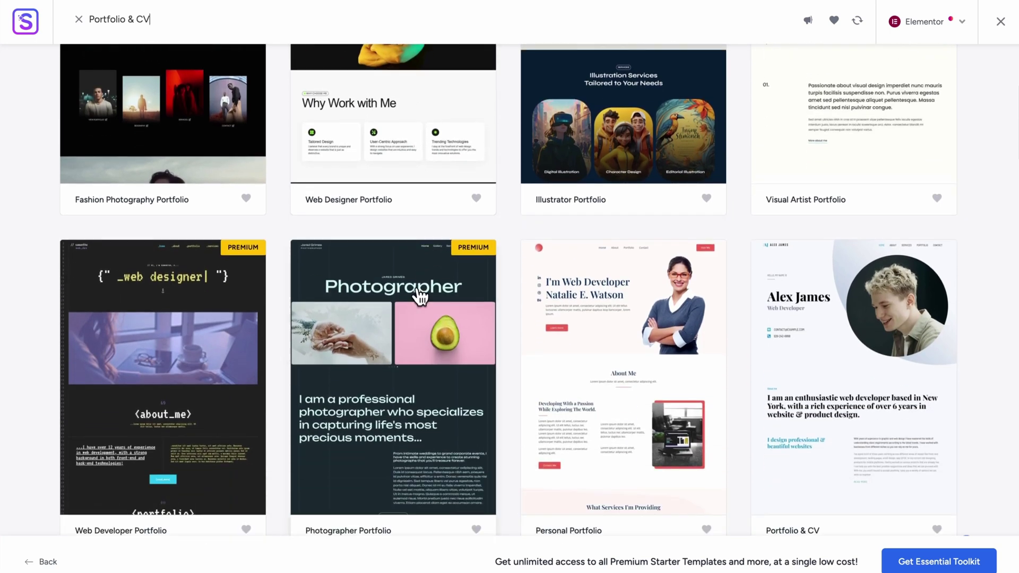
scroll(602, 361, "down", 1)
scroll(601, 358, "down", 14)
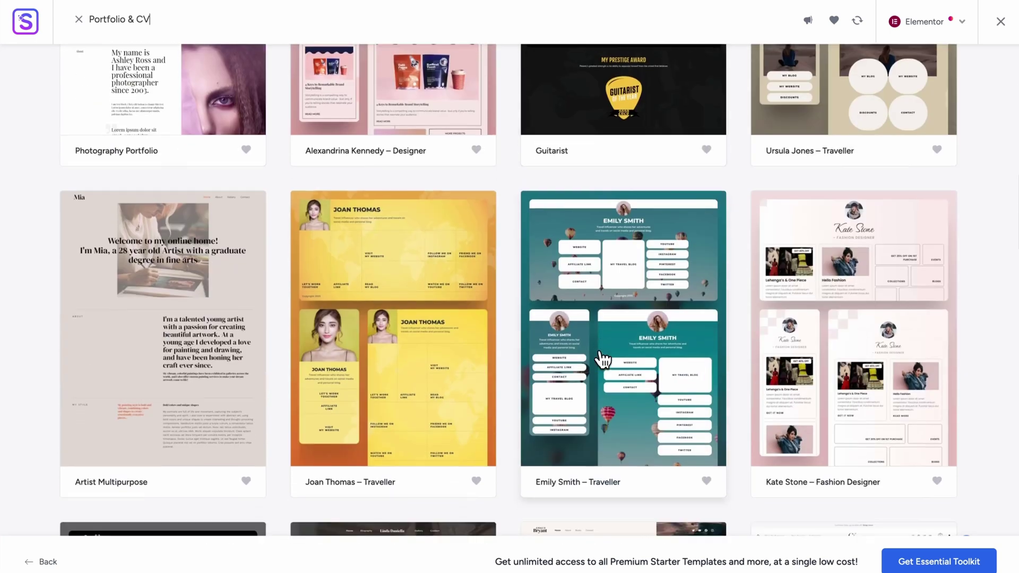
scroll(185, 428, "down", 6)
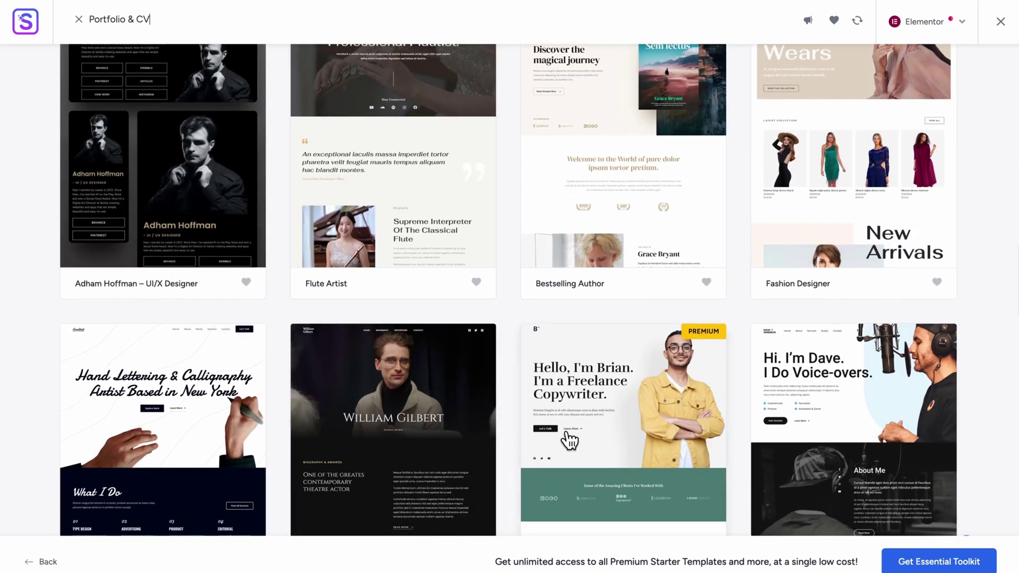
scroll(569, 443, "down", 3)
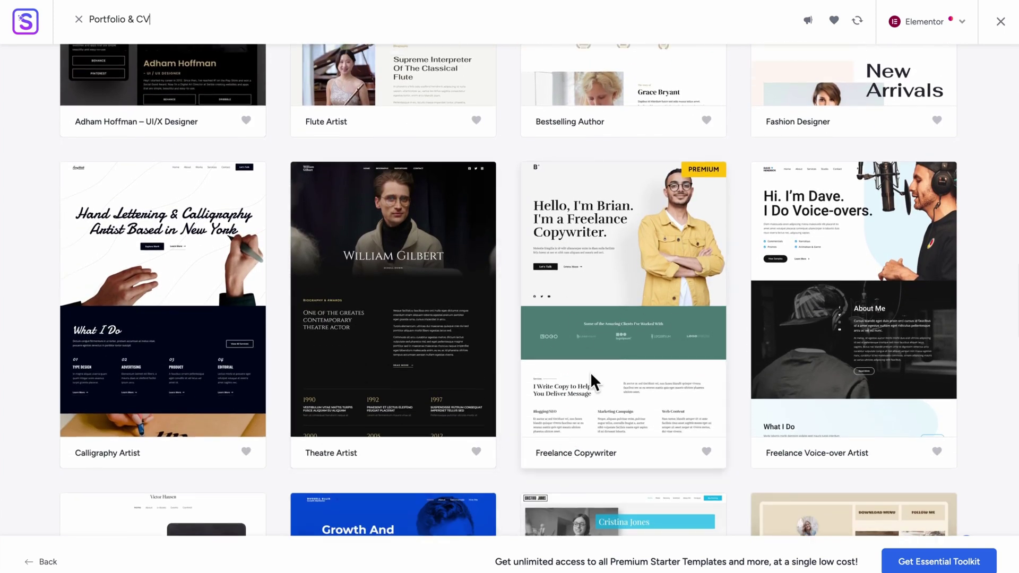
scroll(676, 325, "down", 10)
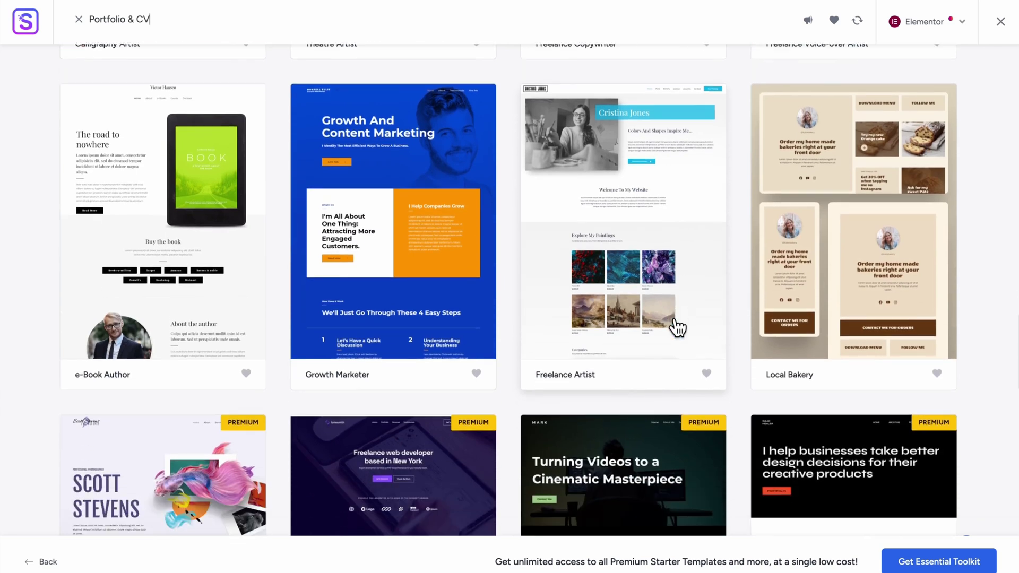
scroll(677, 327, "down", 1)
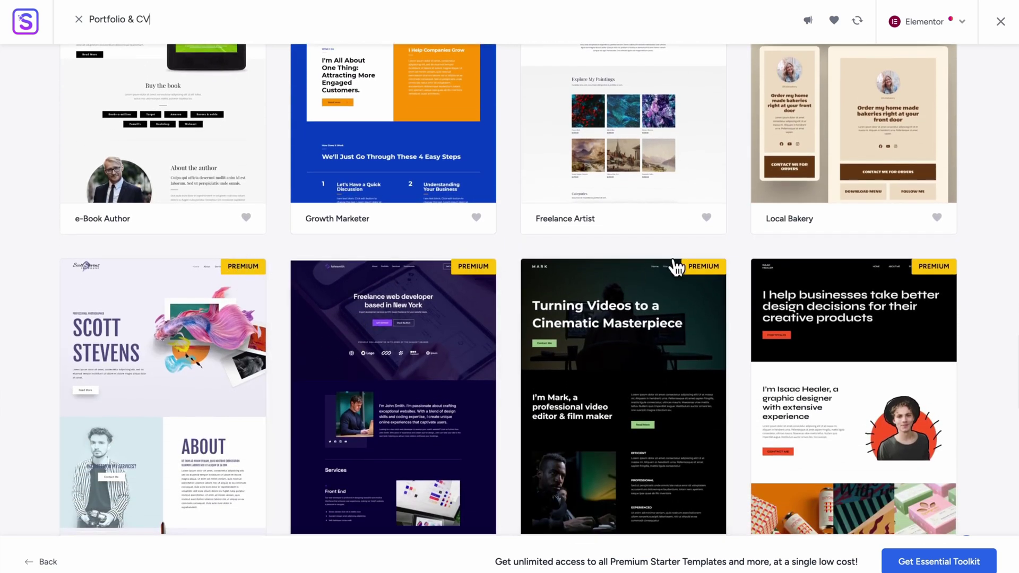
scroll(614, 366, "down", 1)
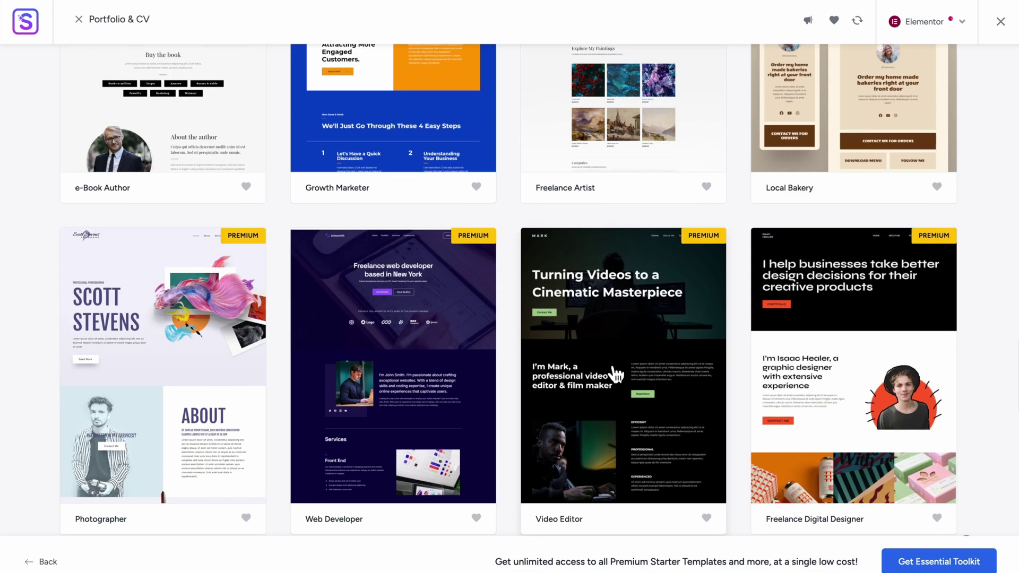
scroll(614, 366, "up", 15)
scroll(614, 372, "up", 15)
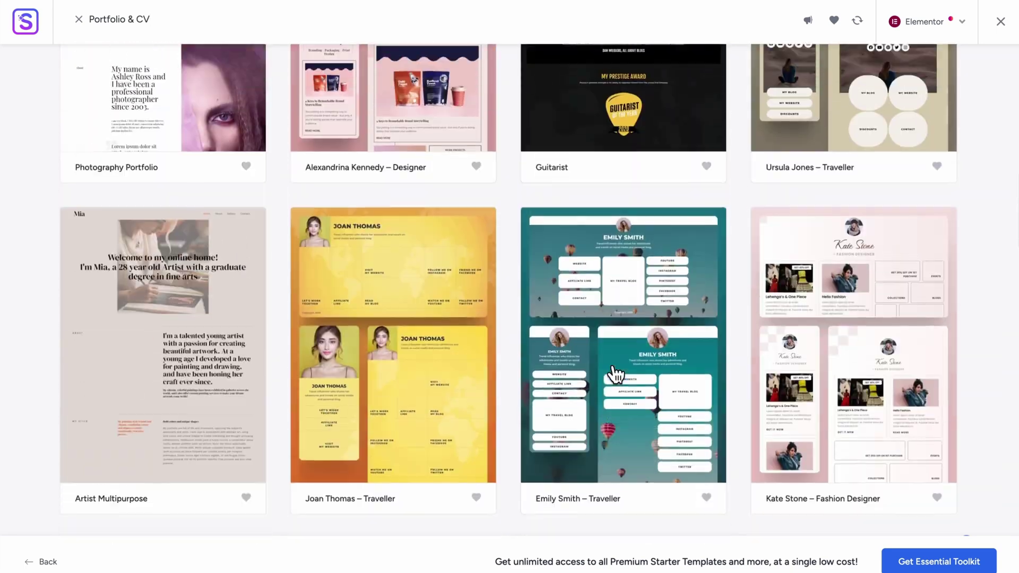
scroll(459, 405, "down", 2)
scroll(459, 404, "up", 10)
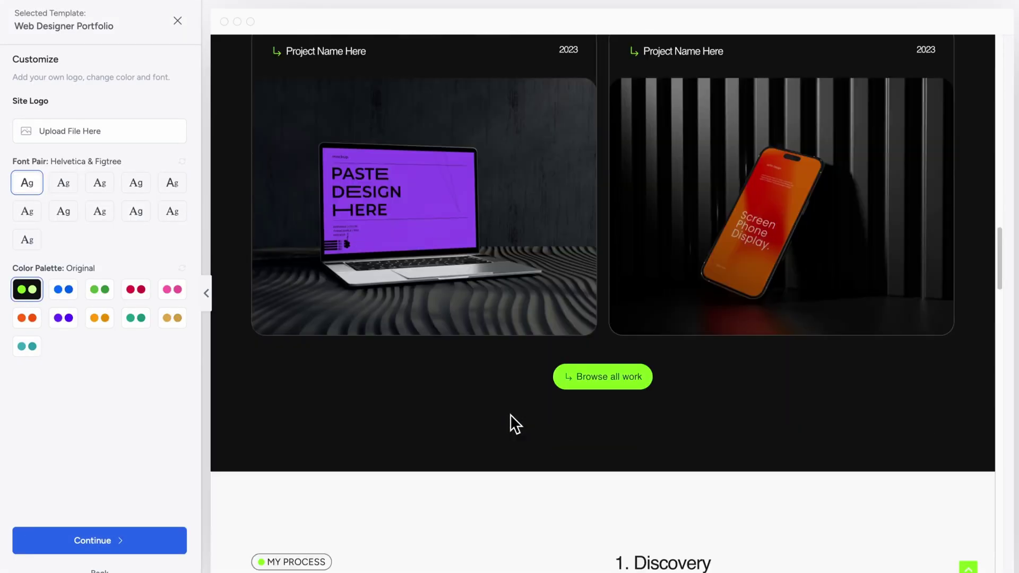
- Preview blue, green, red, pink and gold palettes for Web Designer Portfolio, then continue with Original
scroll(510, 414, "up", 20)
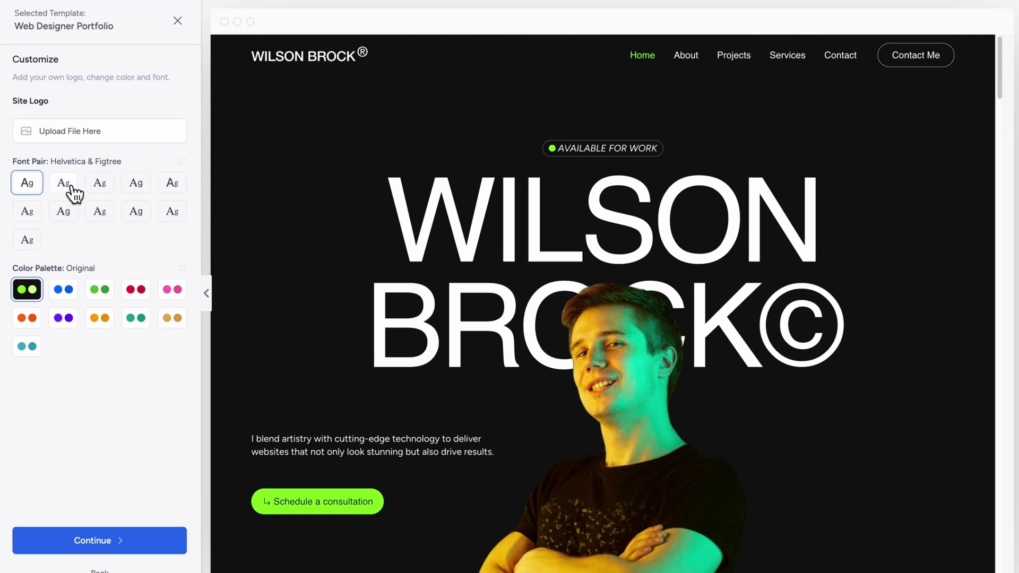
left_click(71, 300)
left_click(101, 292)
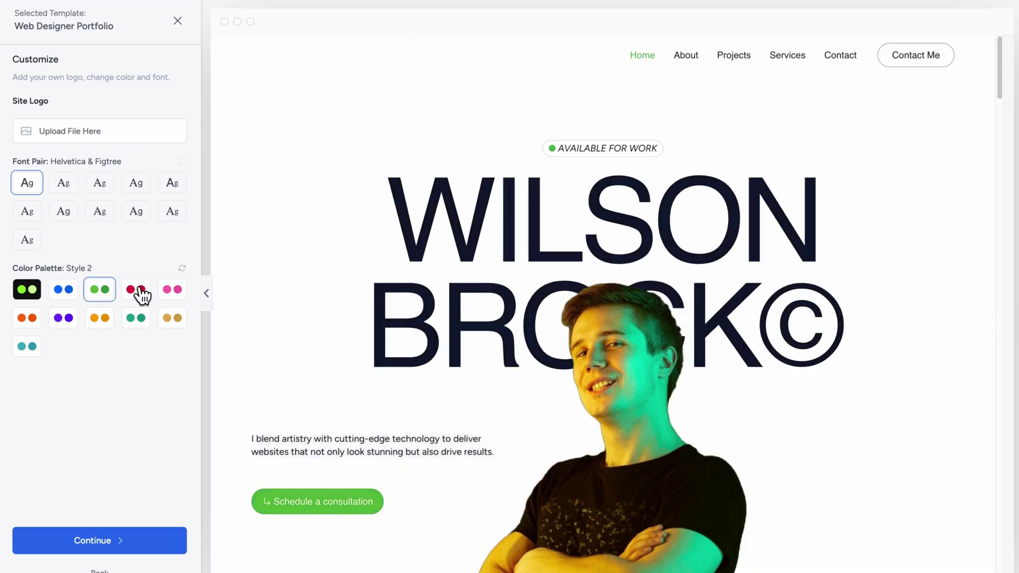
left_click(137, 290)
left_click(173, 291)
left_click(173, 318)
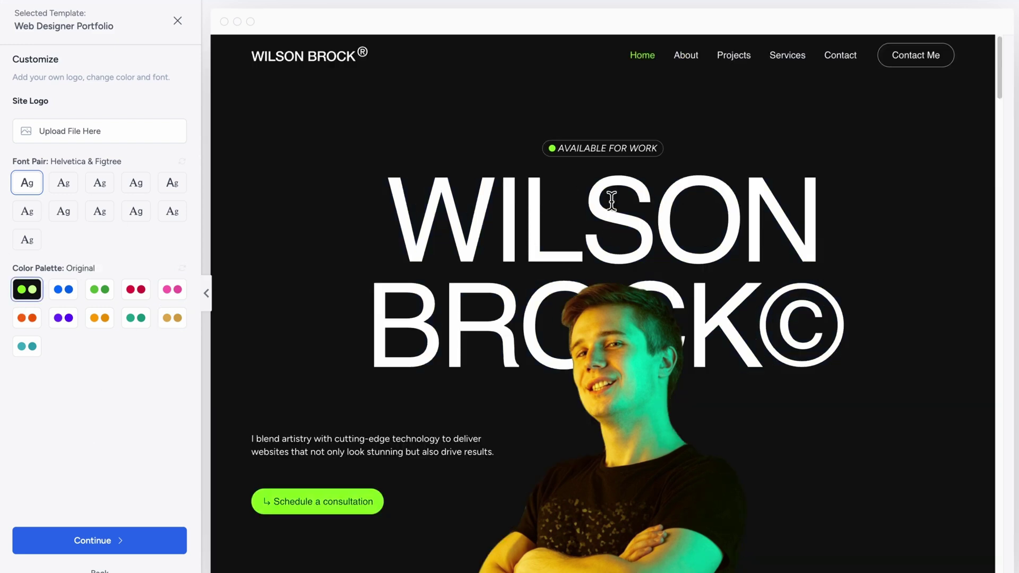
left_click(146, 539)
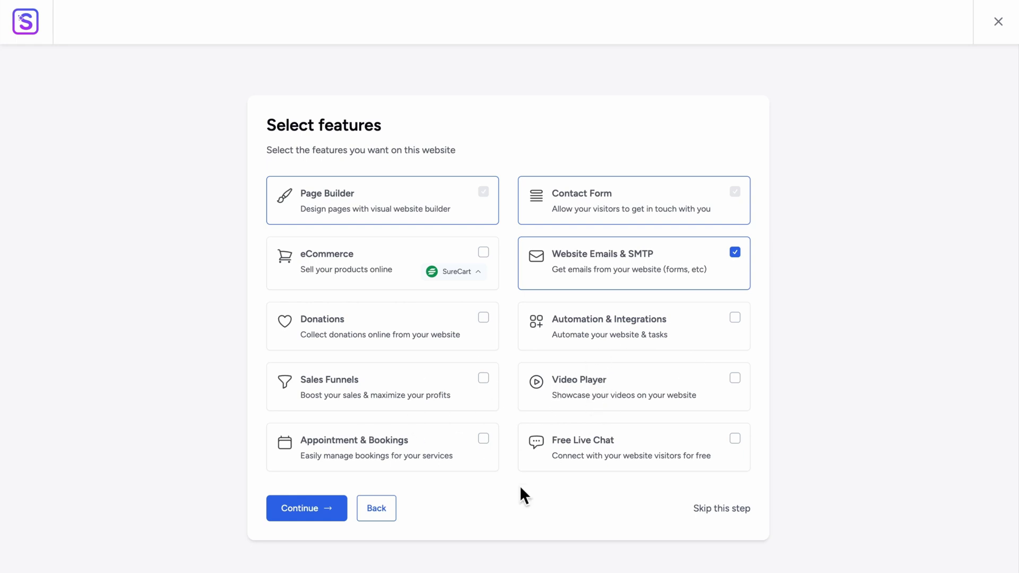
- Continue to the final setup step and fill in the first name and work e-mail
left_click(293, 511)
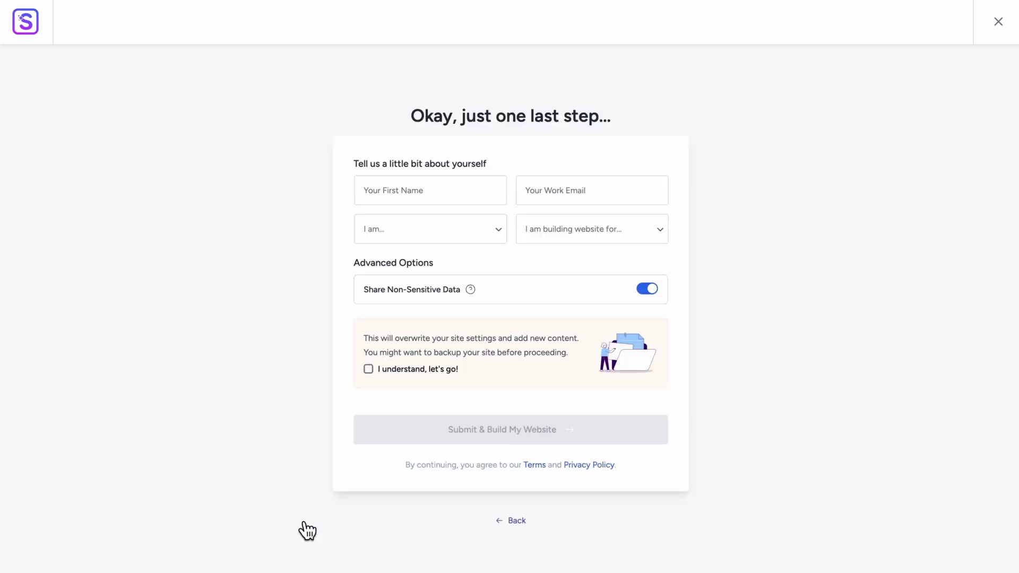
left_click(419, 197)
left_click(435, 223)
key("Tab")
- Choose Expert and Myself/My Company, accept the overwrite notice, and submit to build the site
left_click(456, 233)
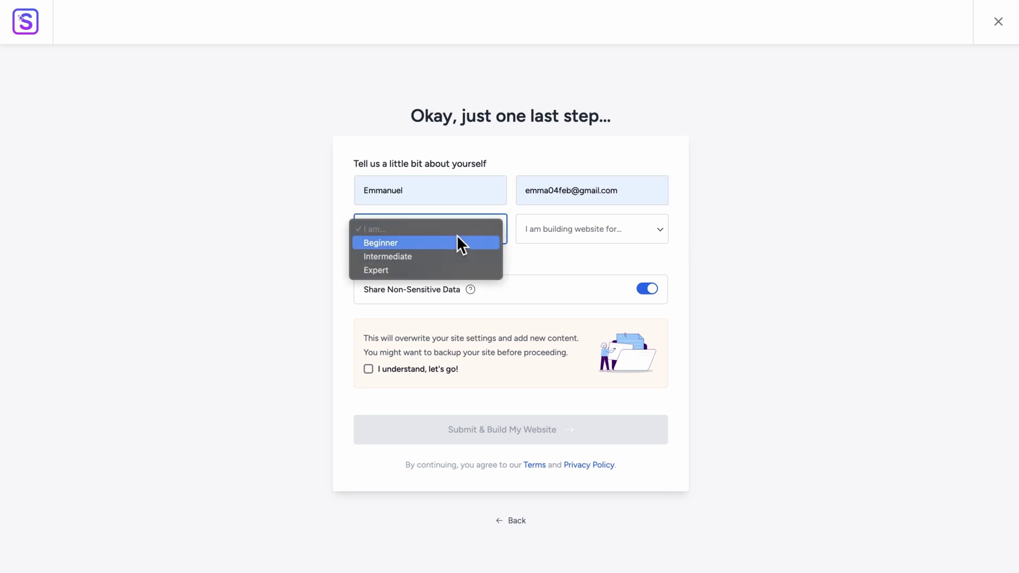
left_click(422, 269)
left_click(590, 228)
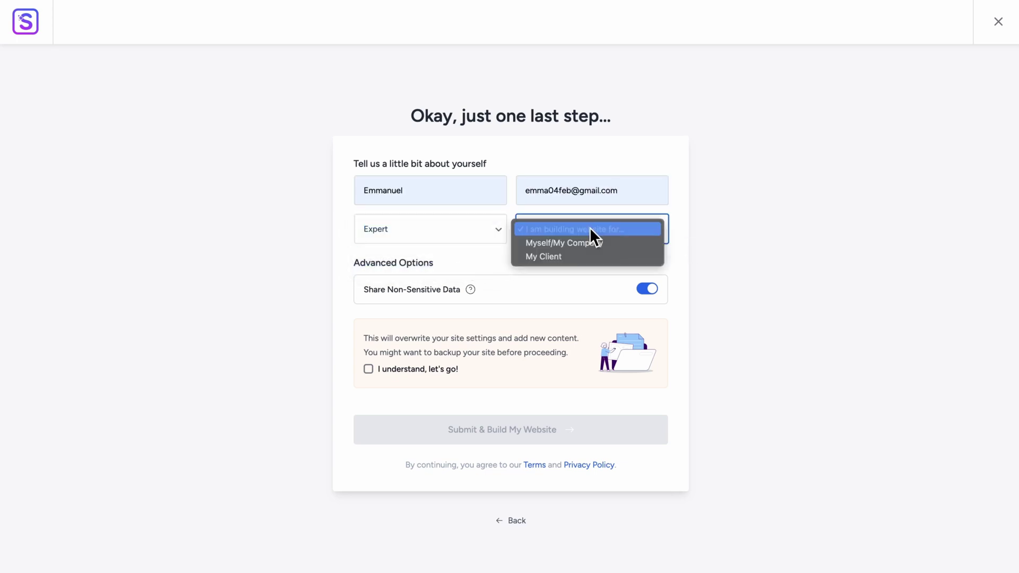
left_click(572, 244)
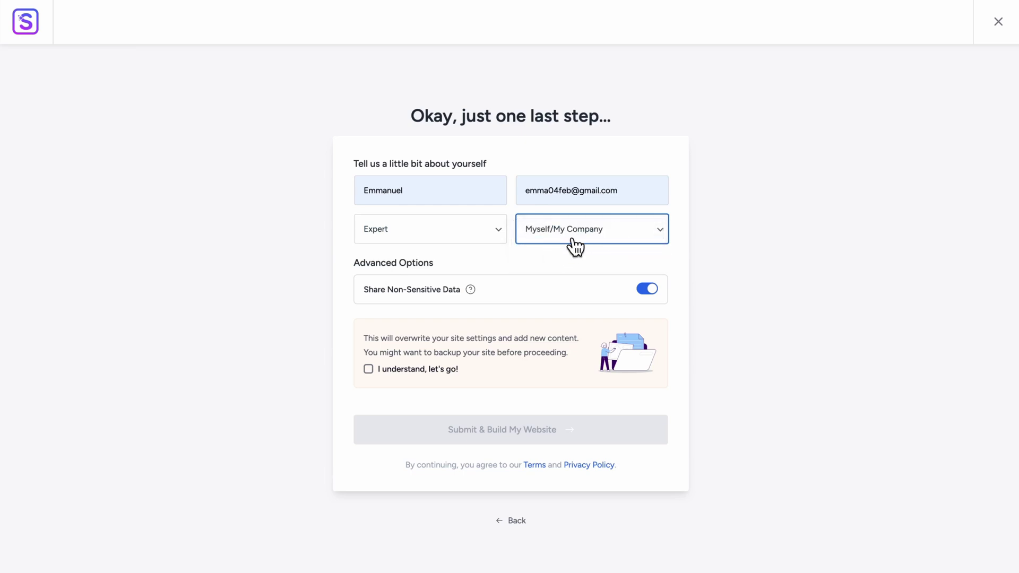
left_click(369, 370)
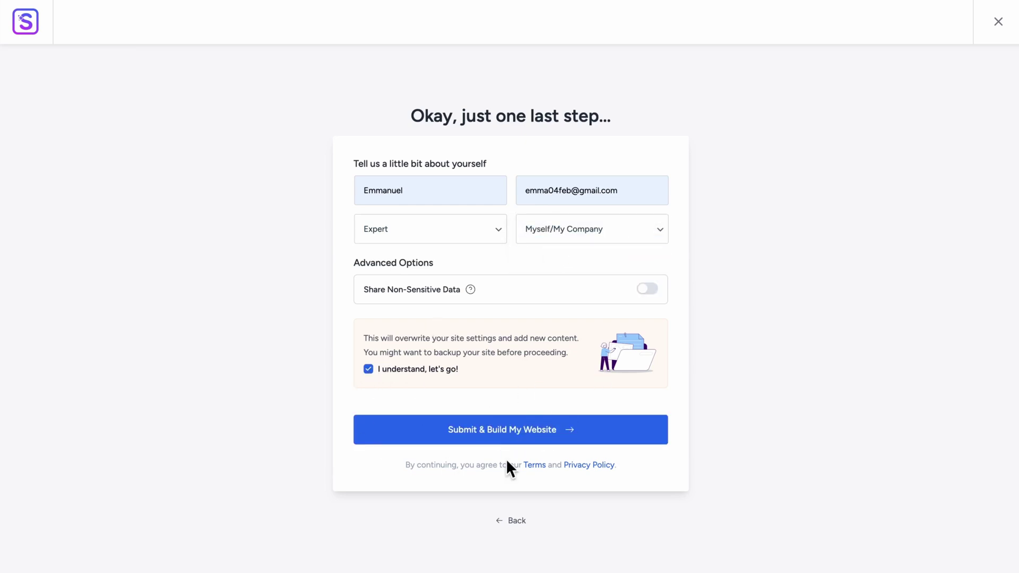
left_click(531, 427)
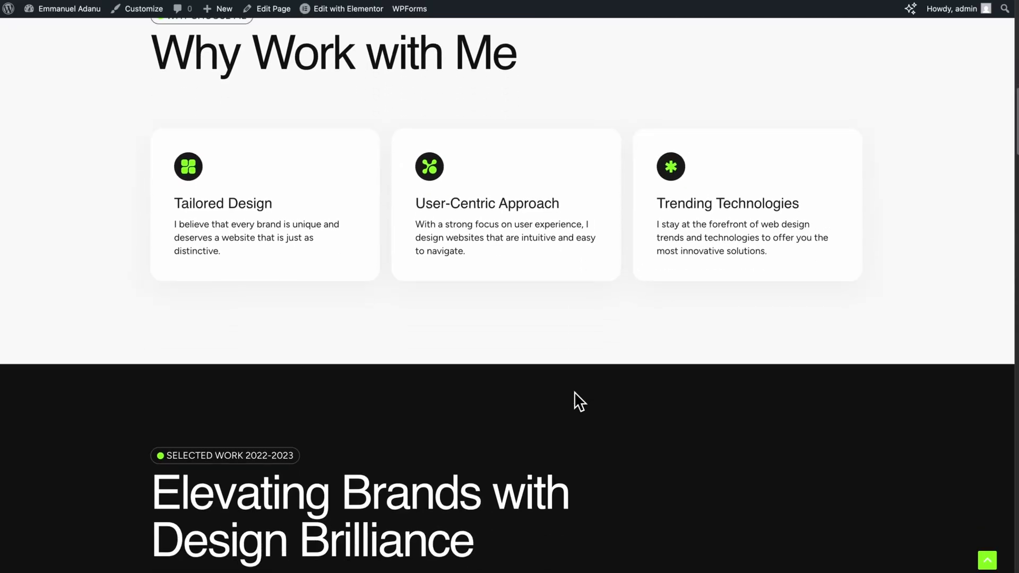
- Scroll through the new portfolio homepage's sections and back up to the hero
scroll(579, 401, "down", 20)
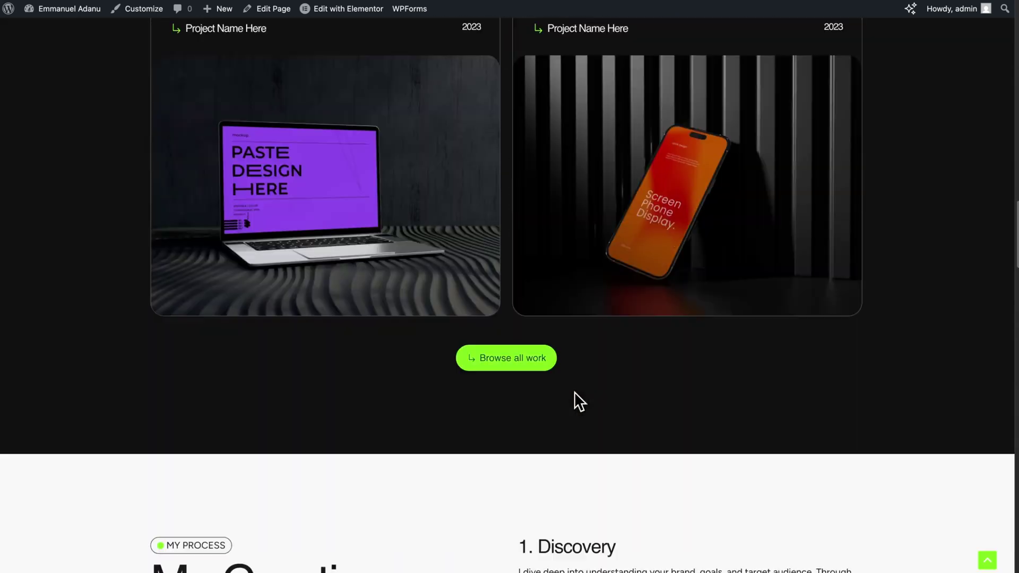
scroll(574, 392, "up", 15)
scroll(574, 391, "down", 15)
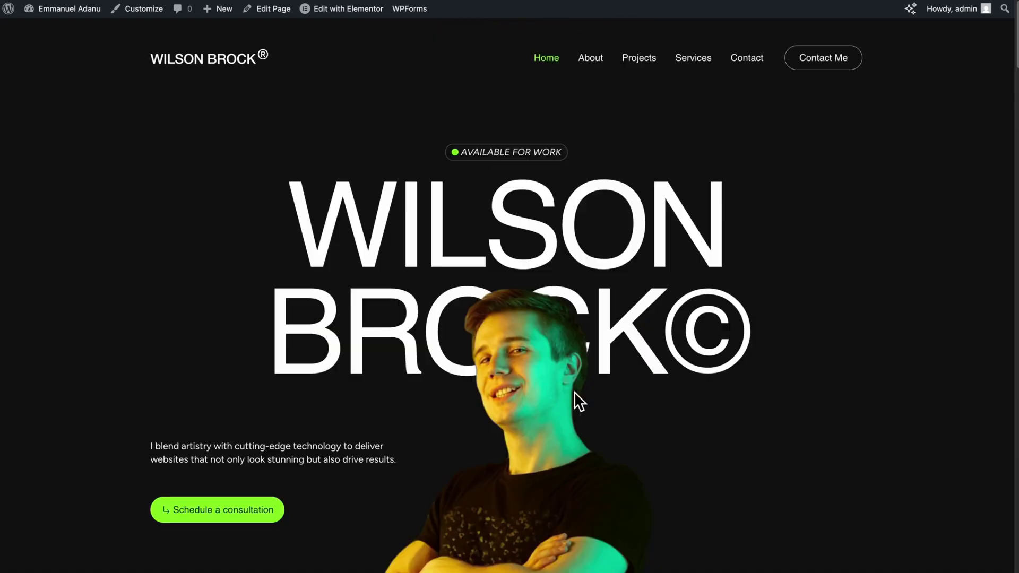
scroll(557, 398, "down", 1)
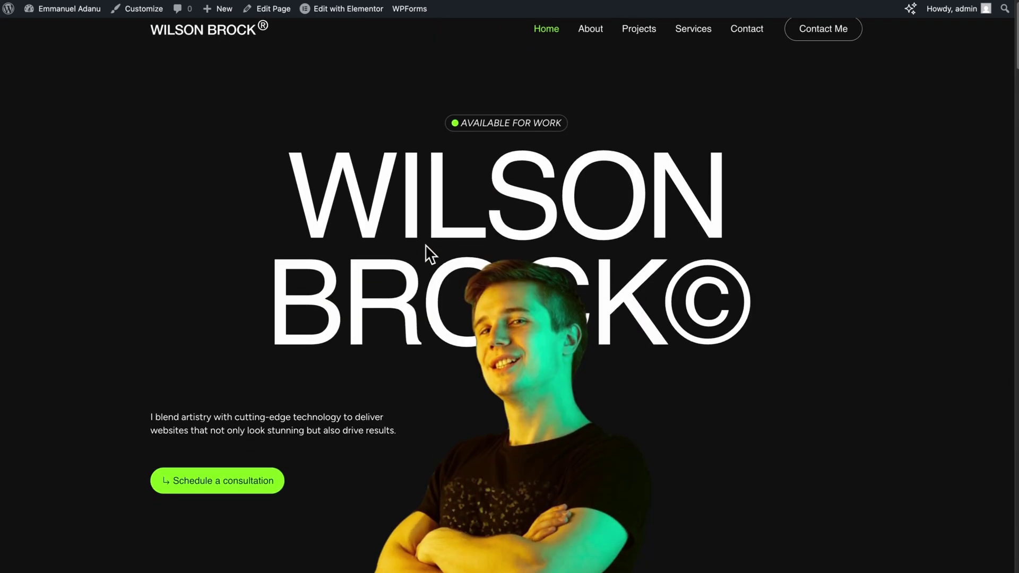
scroll(501, 291, "down", 3)
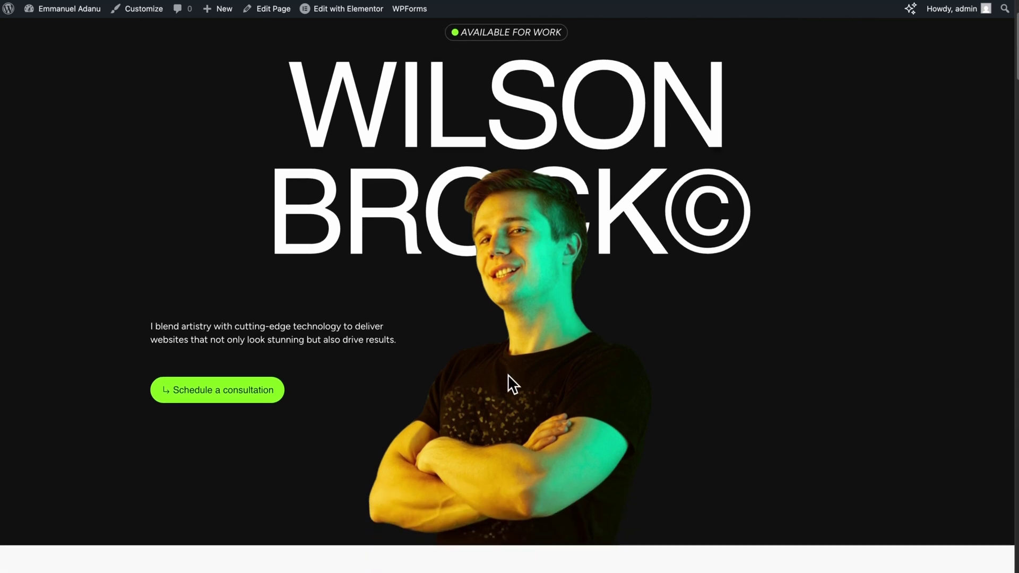
scroll(508, 375, "down", 3)
scroll(399, 337, "down", 20)
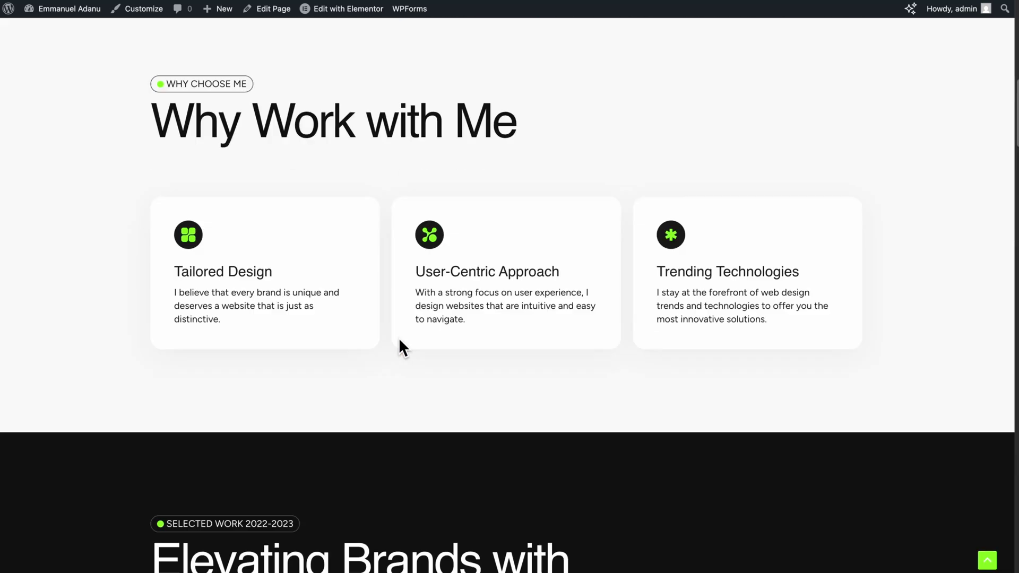
scroll(399, 338, "up", 20)
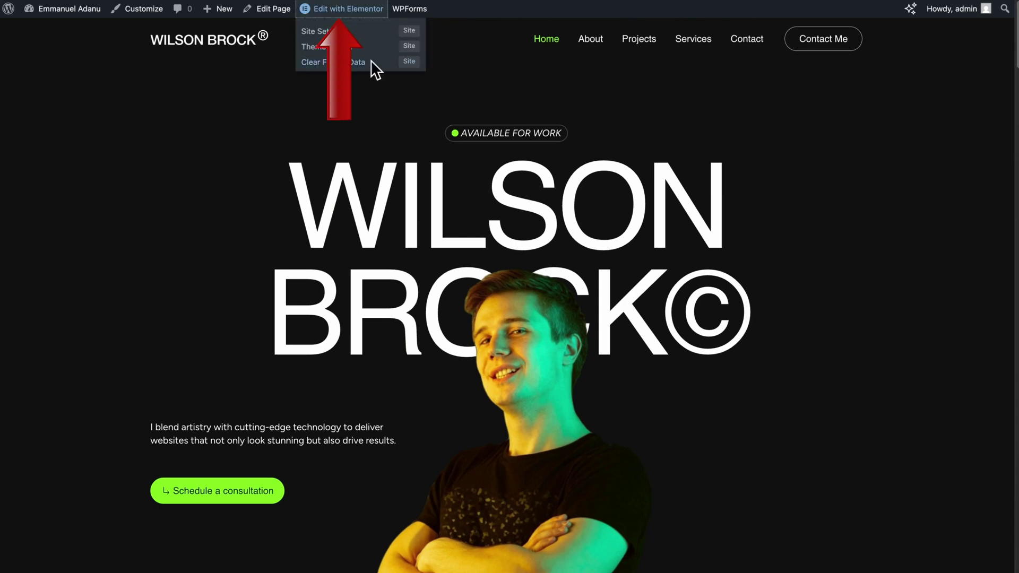
- Open the homepage in Elementor and replace 'Wilson' in the hero heading with the owner's first name
left_click(345, 9)
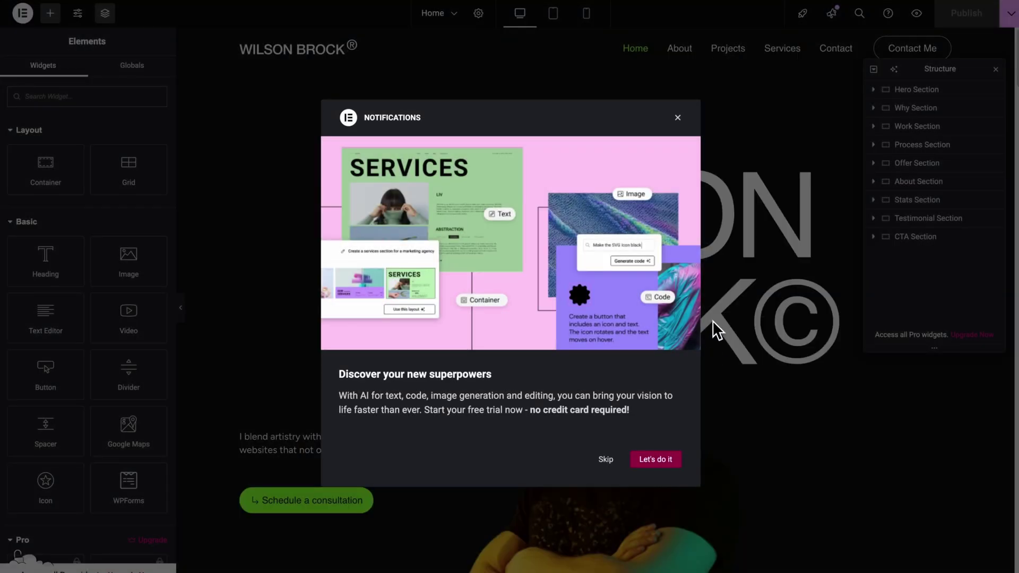
left_click(678, 118)
left_click(712, 266)
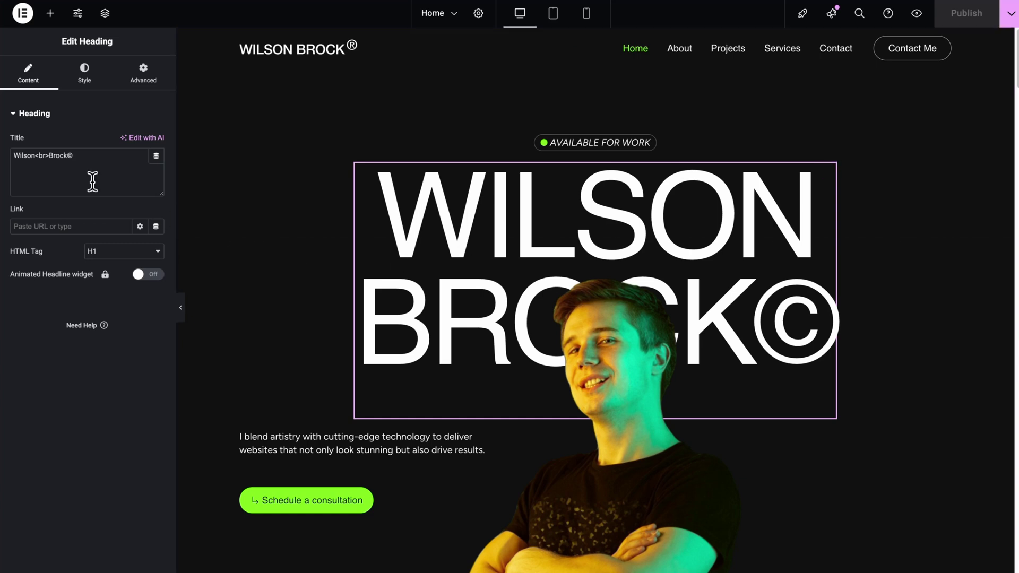
double_click(24, 155)
type("Emmanuel")
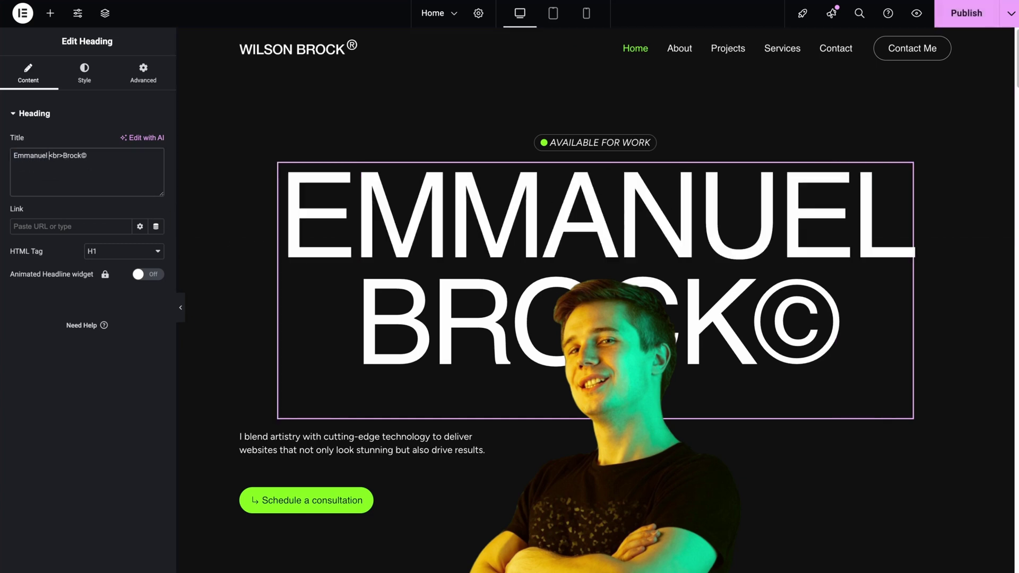
double_click(74, 155)
- Enter the owner's surname in the heading and replace the hero photo with the uploaded portrait
type("Adanu")
scroll(409, 387, "down", 2)
left_click(631, 317)
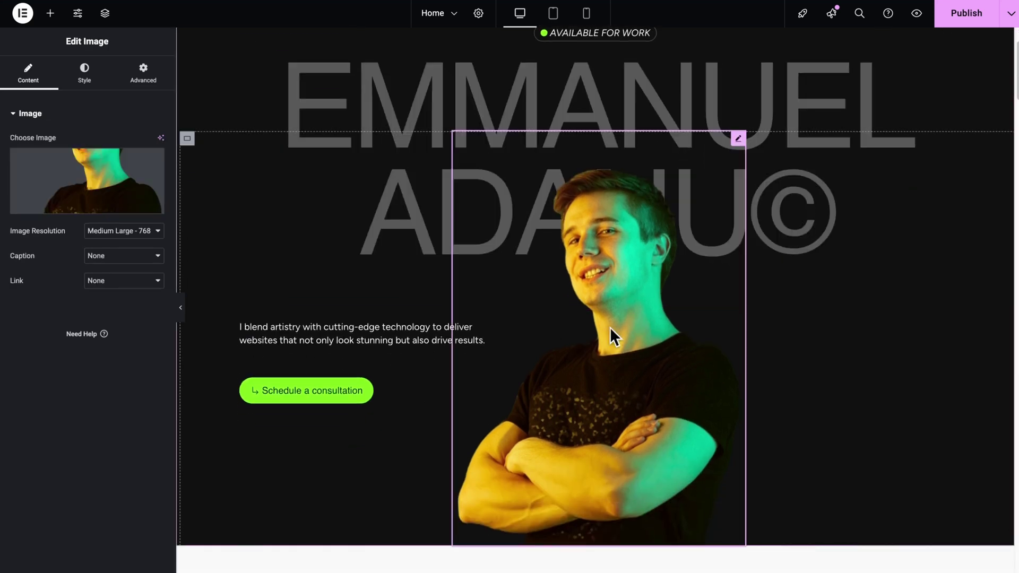
left_click(73, 212)
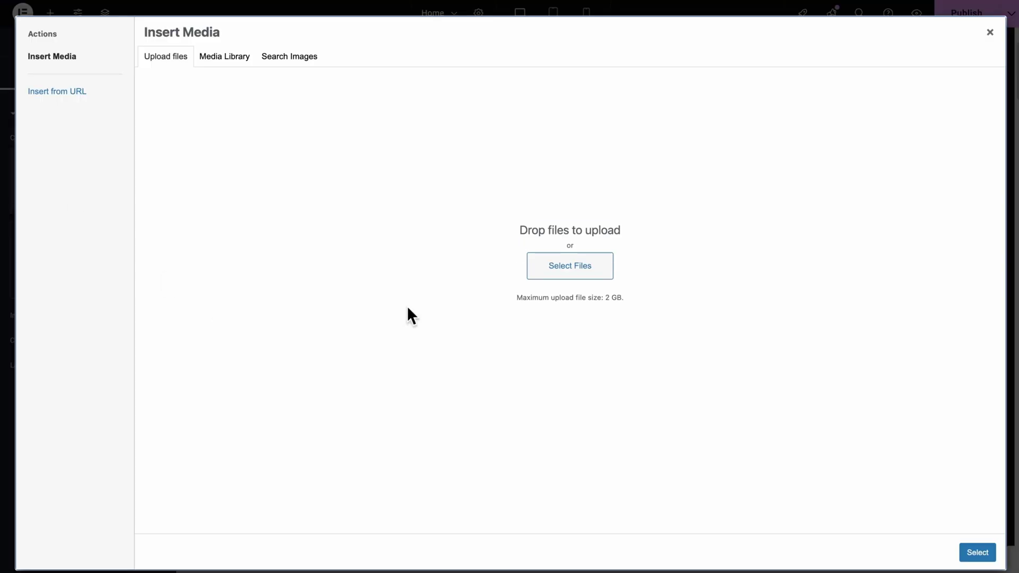
left_click(607, 275)
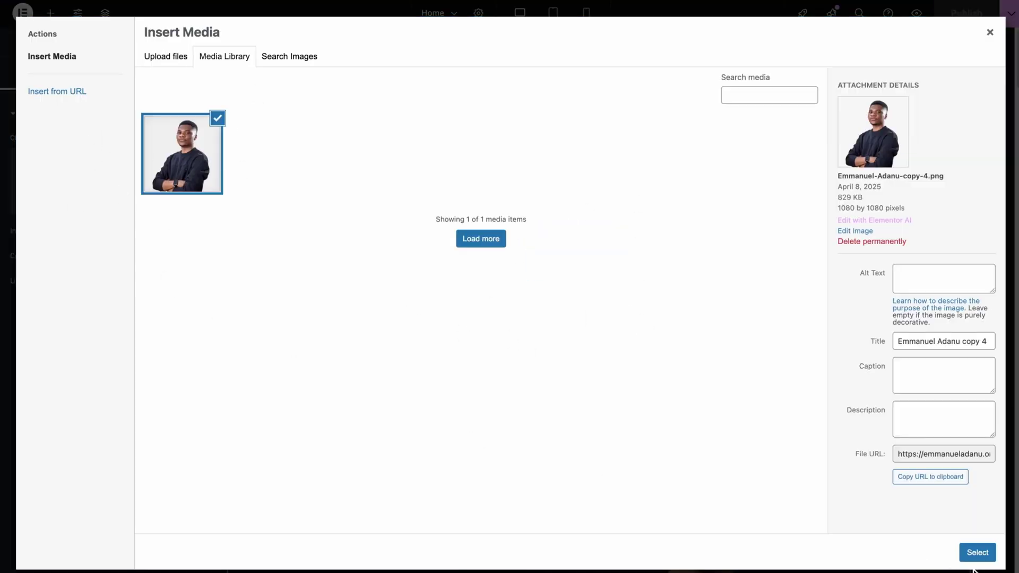
left_click(975, 557)
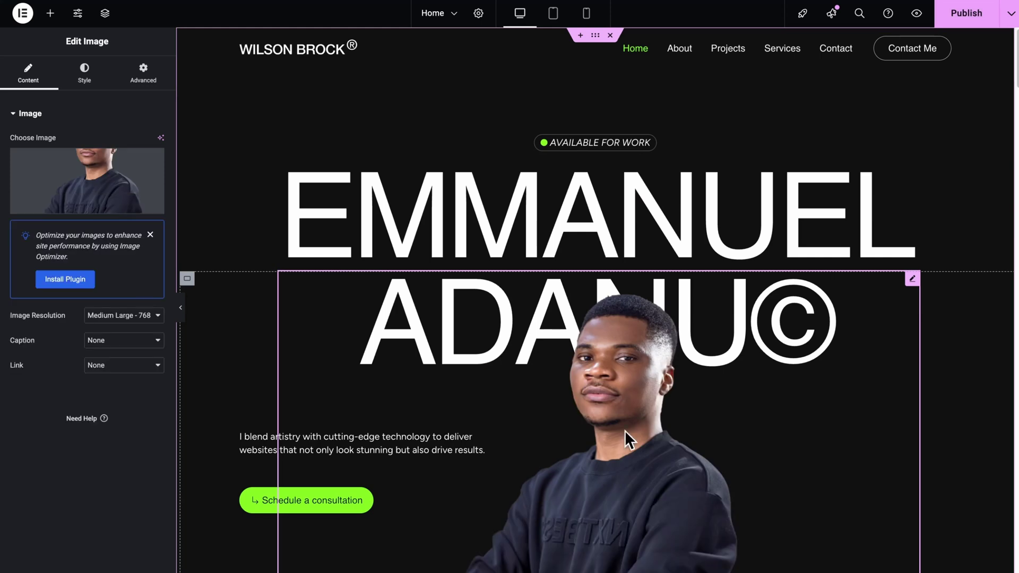
- Set the hero portrait's width to 100%
left_click(85, 74)
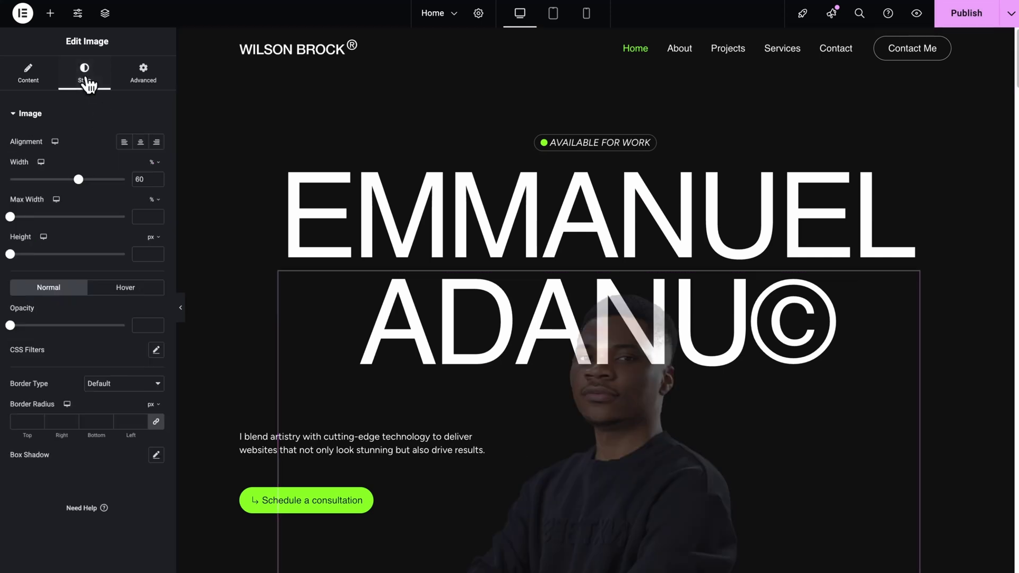
left_click(79, 180)
left_click_drag(80, 180, 124, 181)
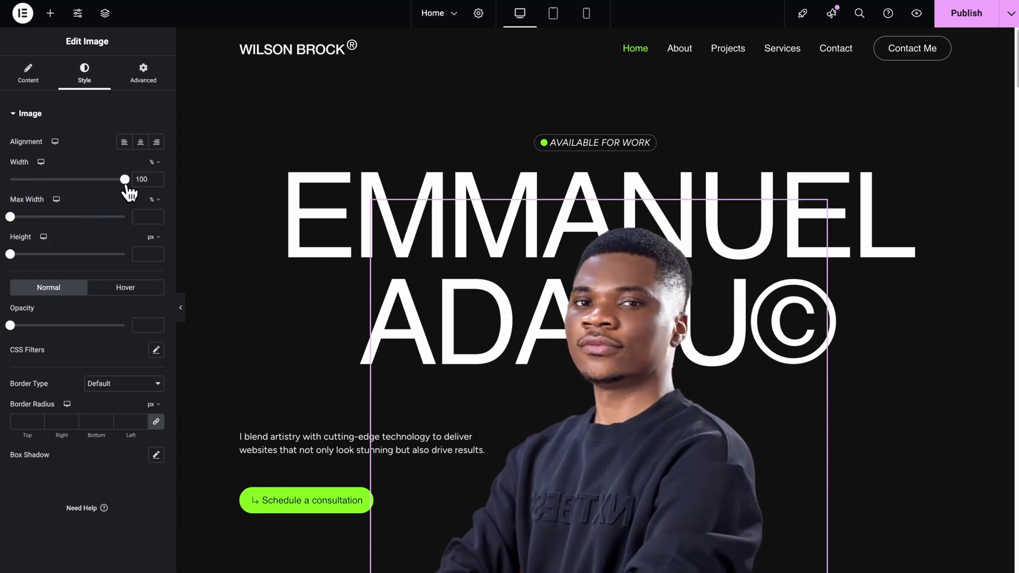
scroll(780, 281, "down", 3)
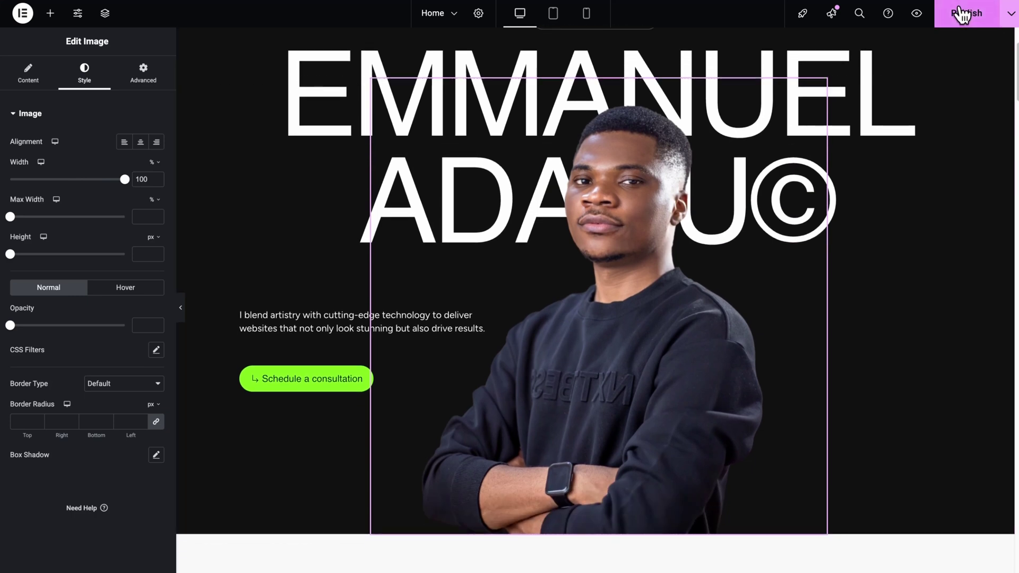
- Replace the About Me photo with the new portrait from the media library
scroll(743, 302, "down", 10)
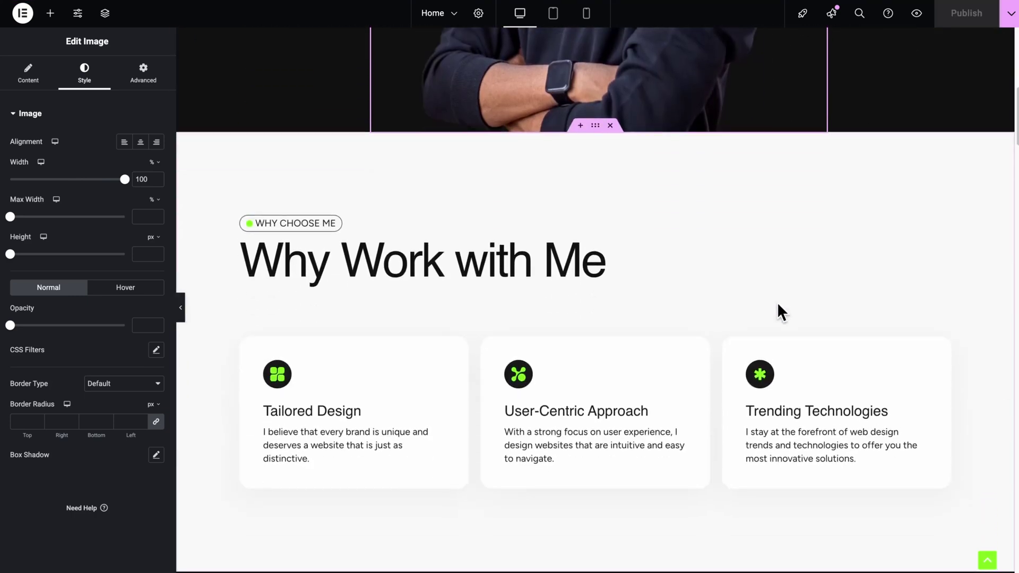
scroll(778, 306, "down", 20)
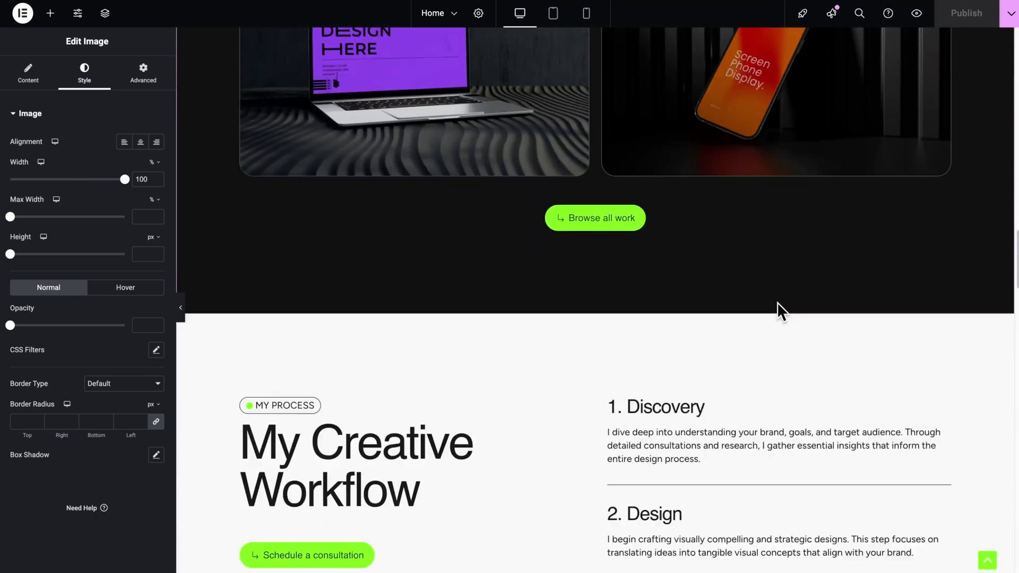
scroll(778, 306, "down", 20)
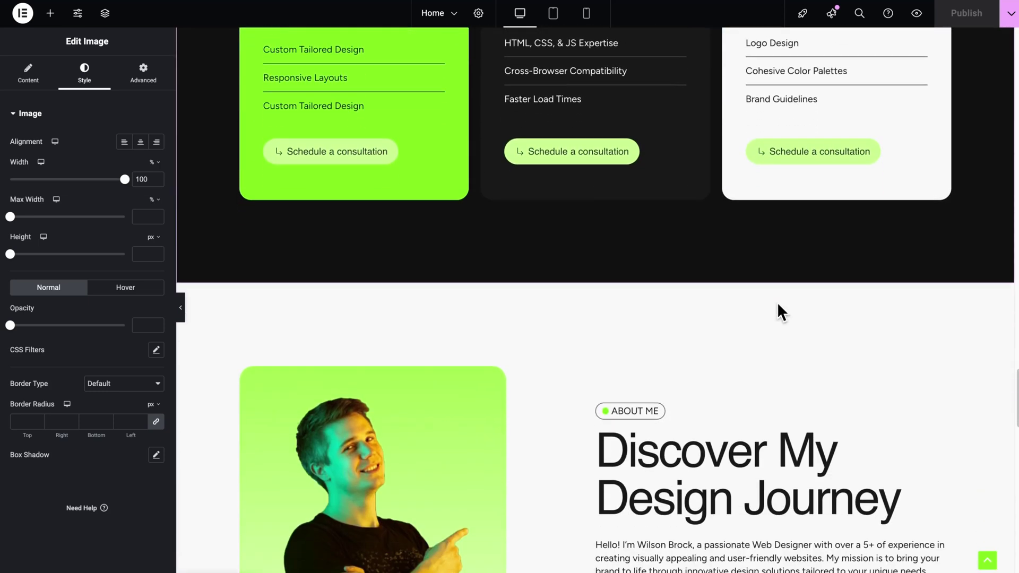
scroll(631, 408, "down", 1)
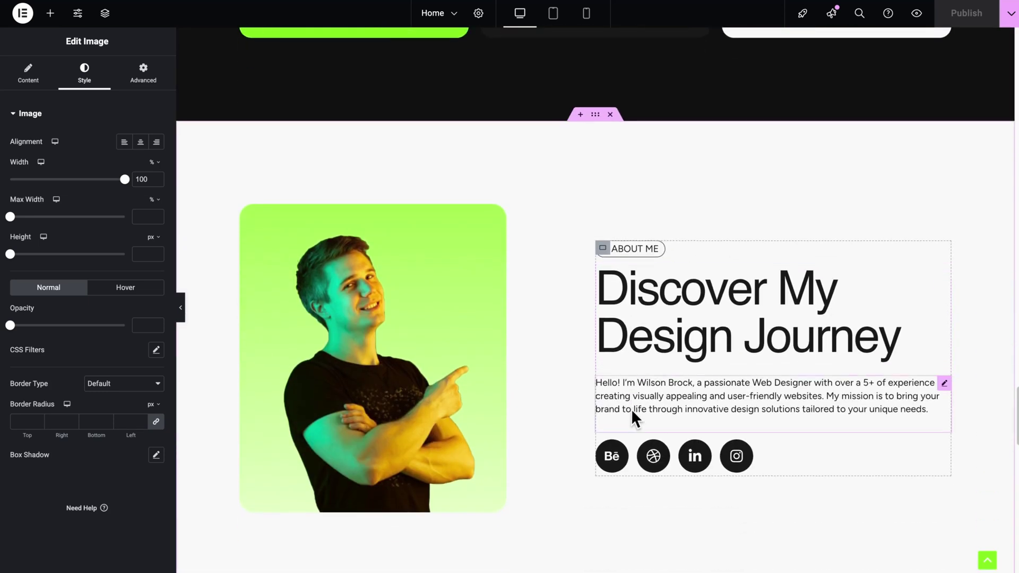
left_click(390, 373)
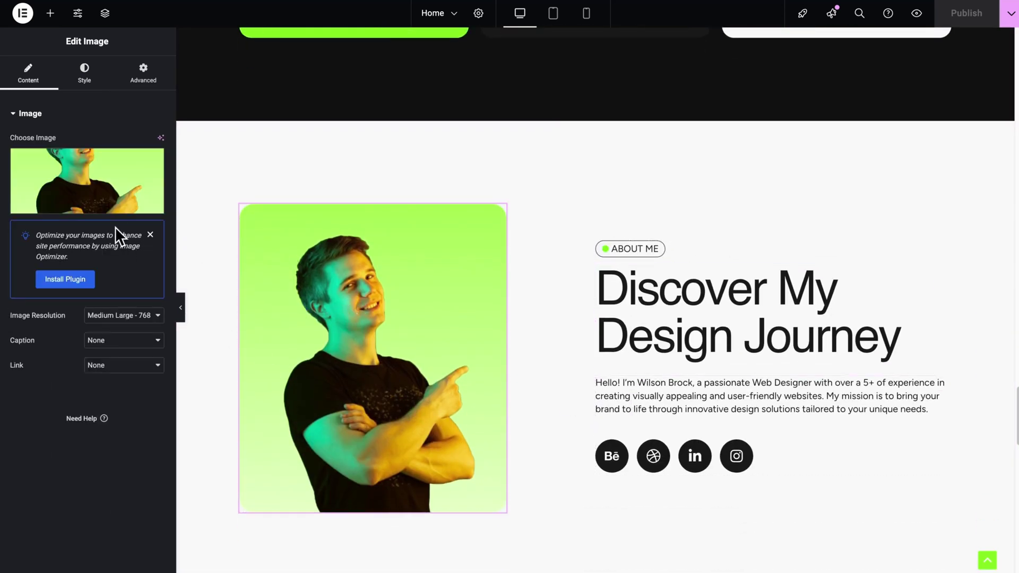
left_click(89, 212)
left_click(973, 552)
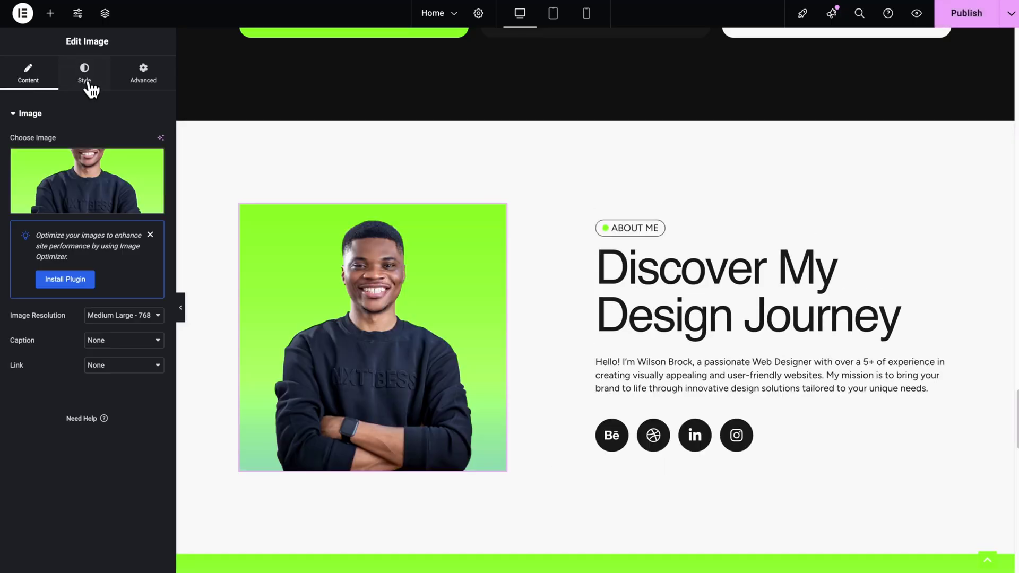
- Give the About Me photo a 12 px border radius on all corners
left_click(86, 84)
left_click(37, 418)
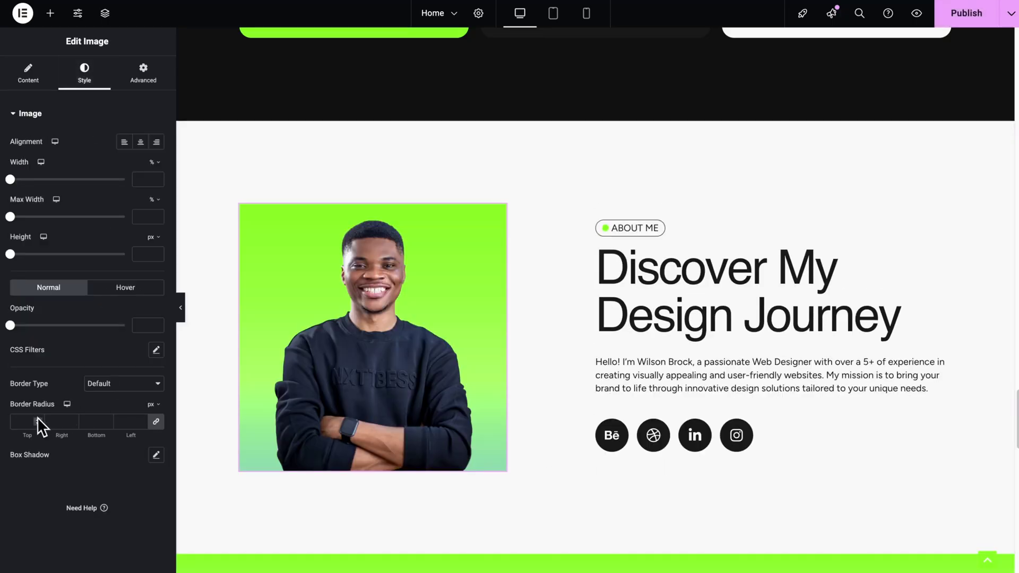
type("5")
key("BackSpace")
type("12")
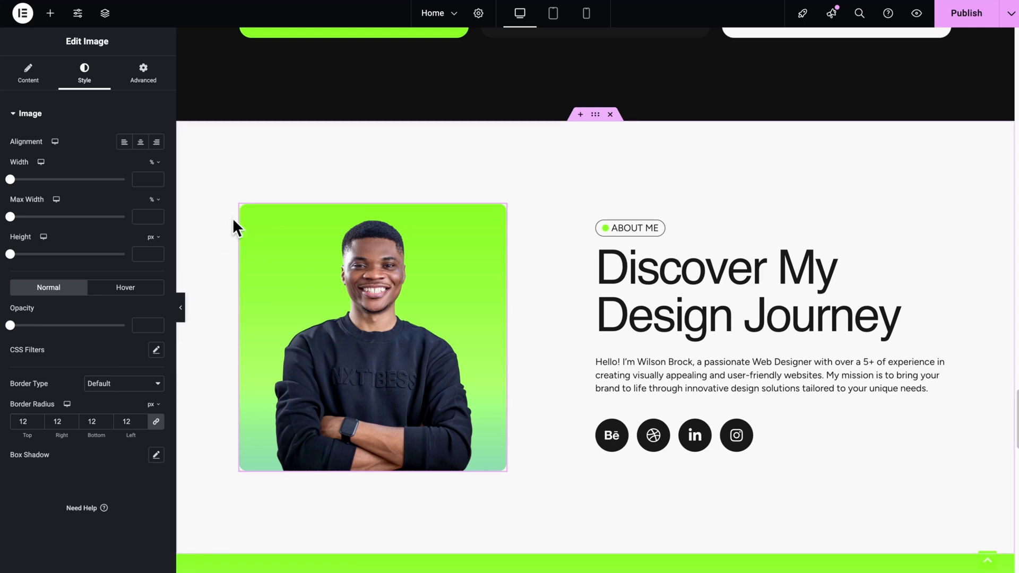
scroll(600, 338, "down", 1)
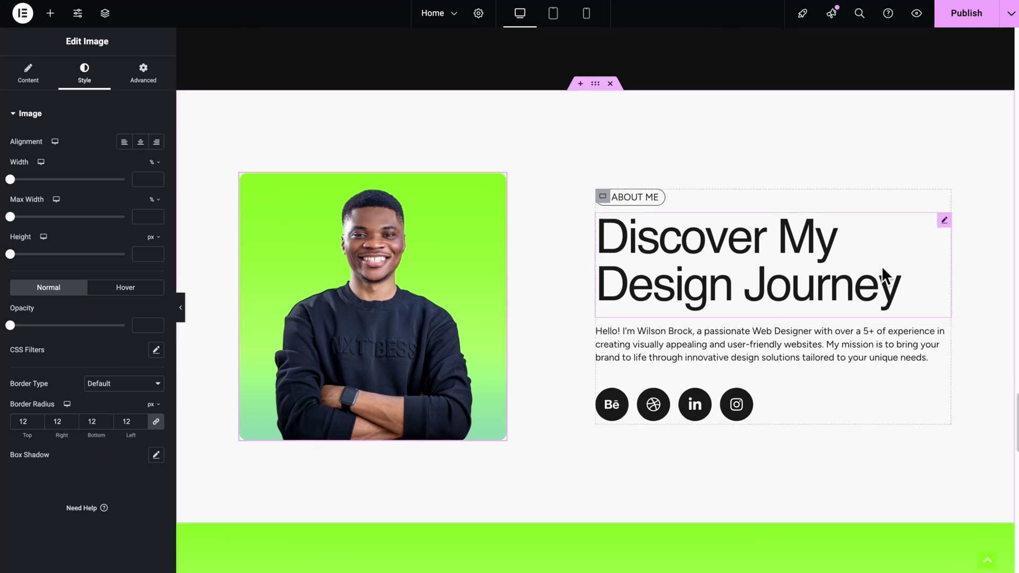
- Replace the template name in the About paragraph with the owner's full name
left_click(674, 350)
left_click_drag(68, 224, 119, 229)
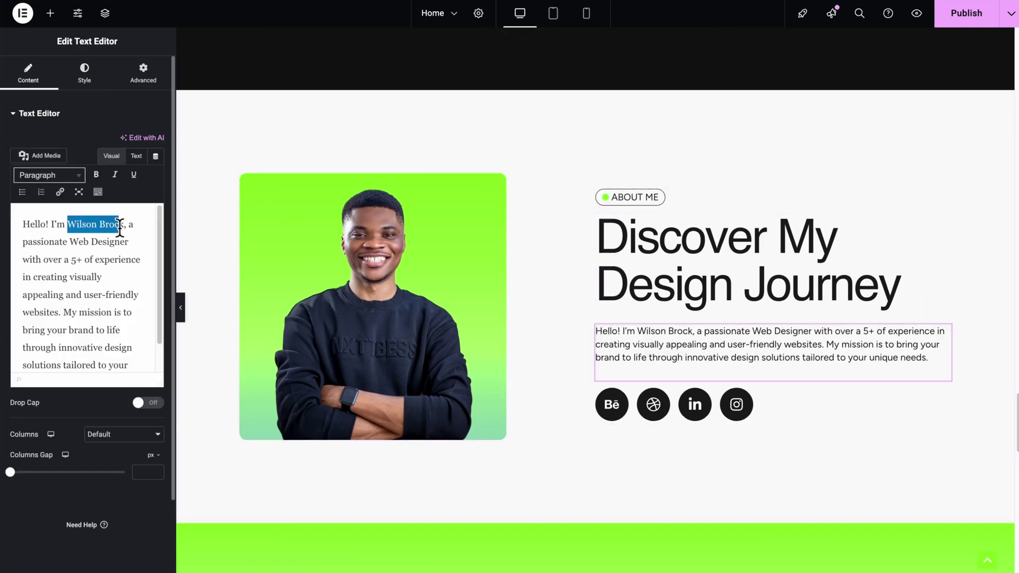
type("Emmanuel Adanu")
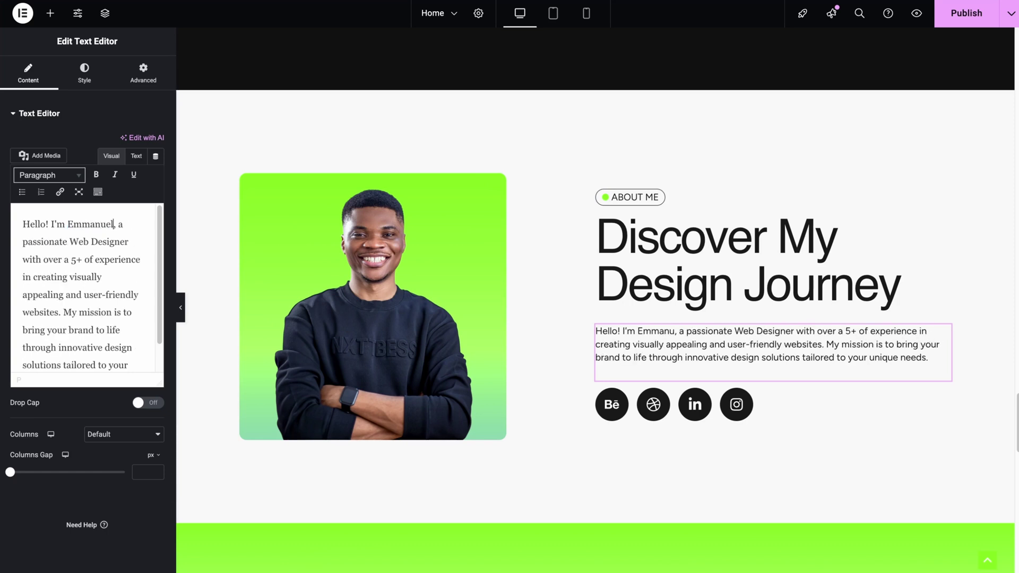
scroll(686, 462, "down", 3)
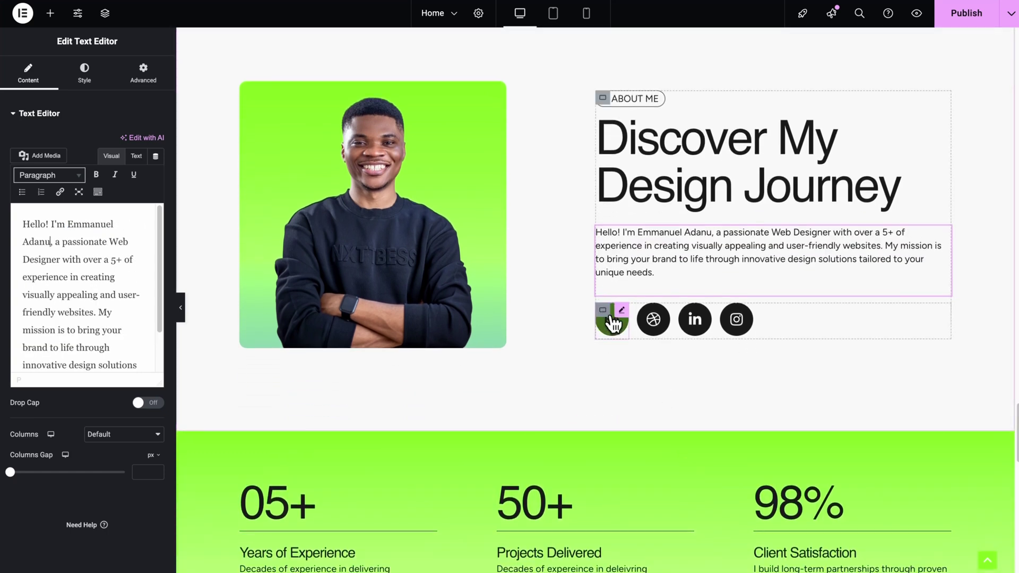
- Check the social icons' settings and paste the owner's LinkedIn profile URL into the LinkedIn icon's link
left_click(611, 319)
left_click(655, 327)
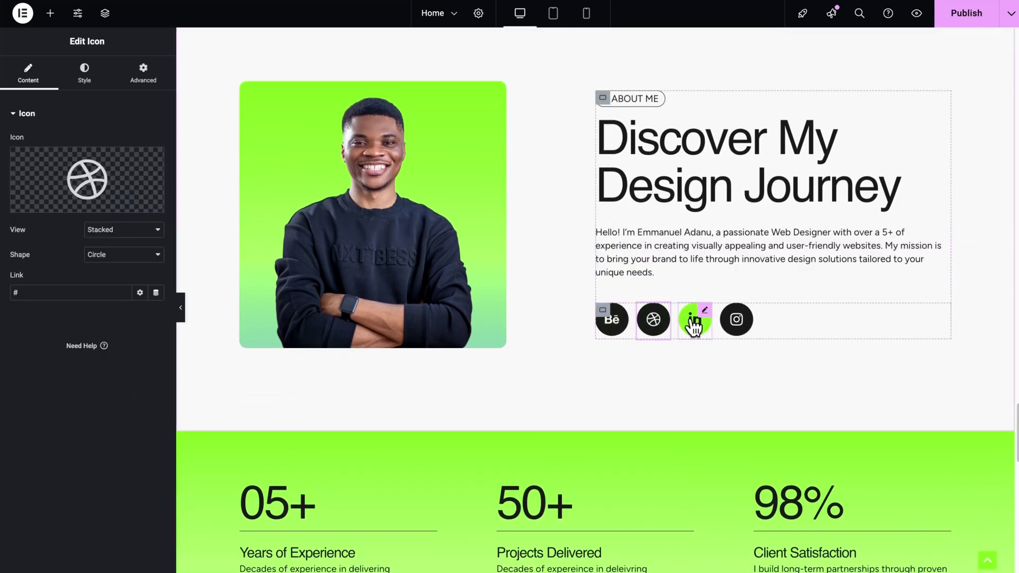
left_click(696, 325)
left_click(736, 325)
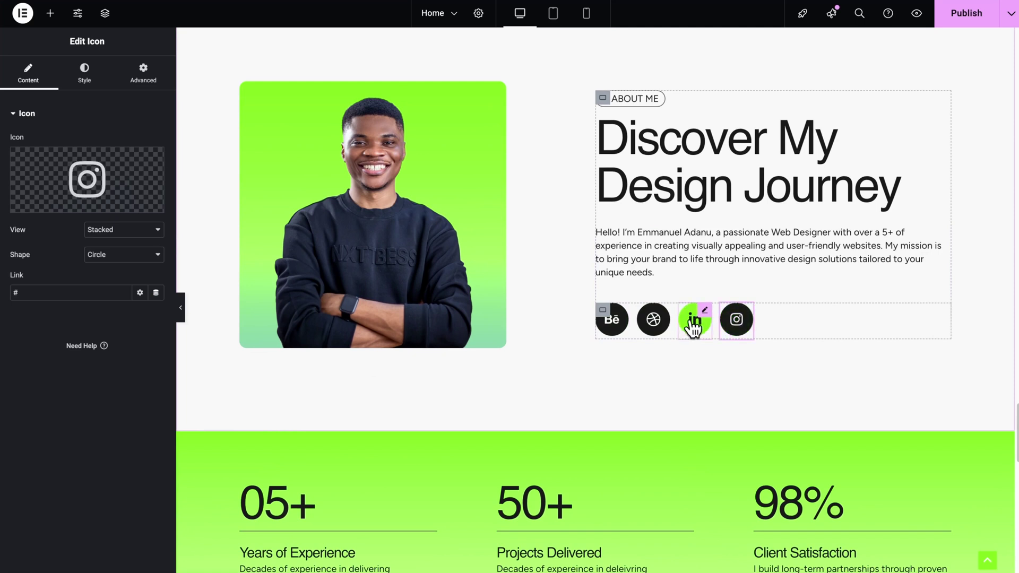
left_click(695, 323)
left_click(653, 324)
left_click(613, 327)
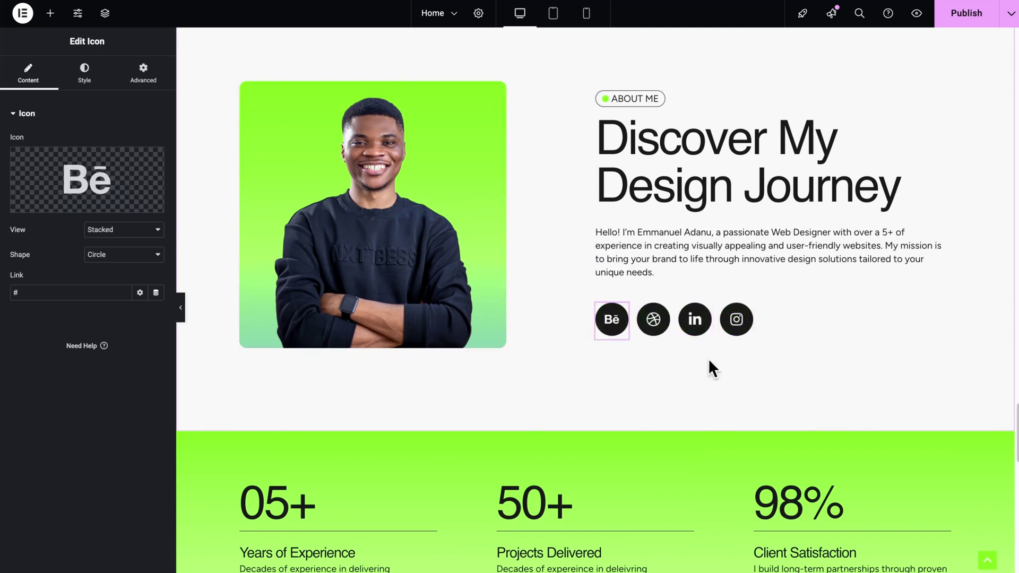
left_click(694, 327)
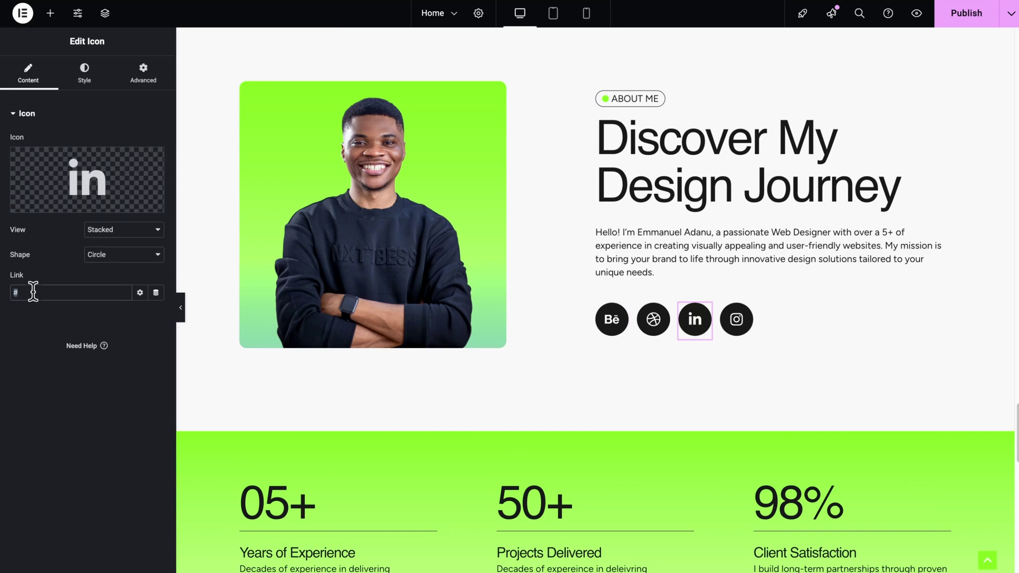
key("ctrl+v")
left_click(33, 342)
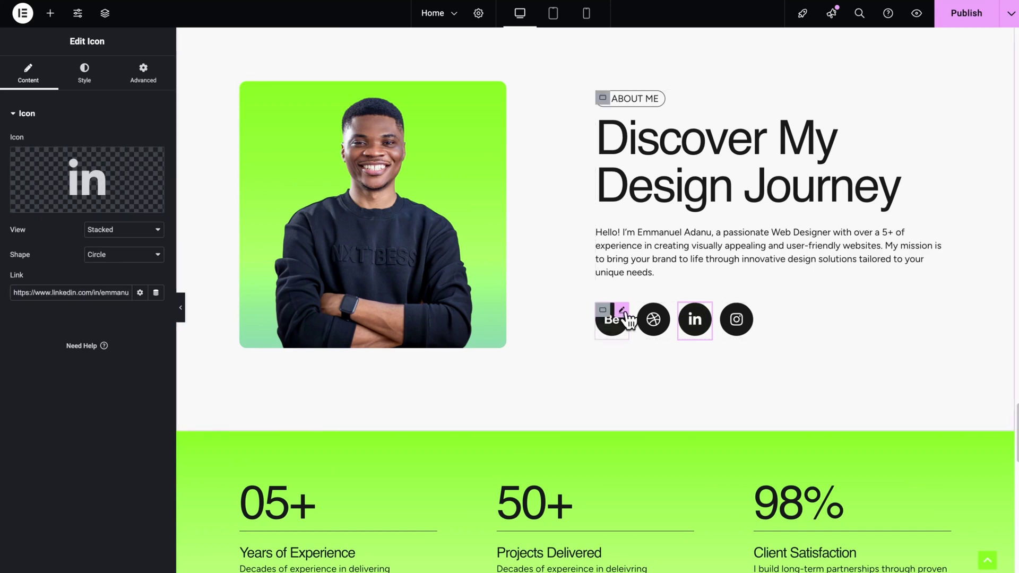
- Swap the Behance social icon for the Youtube library icon and paste the YouTube channel link
left_click(611, 333)
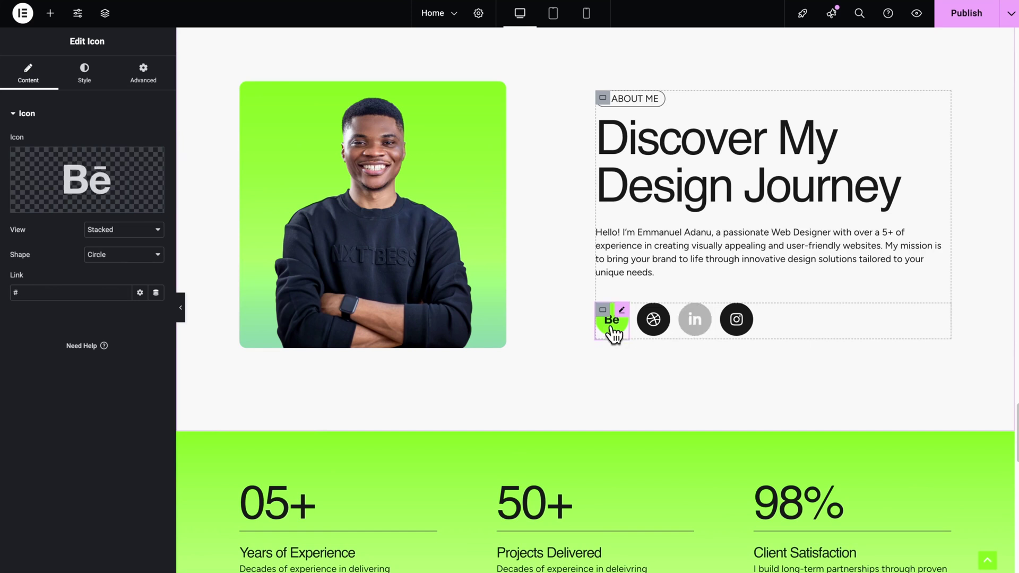
mouse_move(64, 212)
left_click(60, 204)
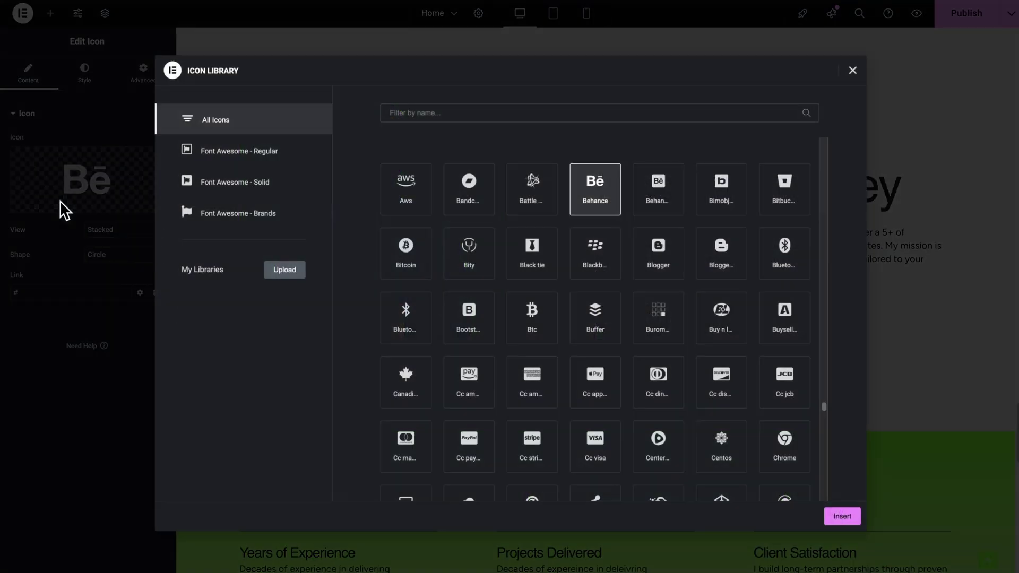
type("youtub")
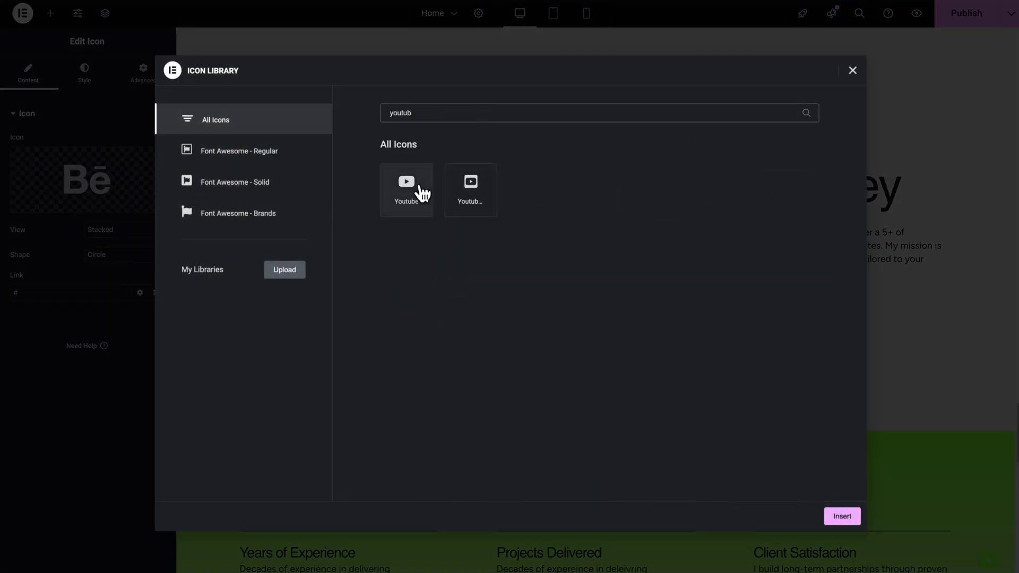
left_click(421, 192)
left_click(841, 516)
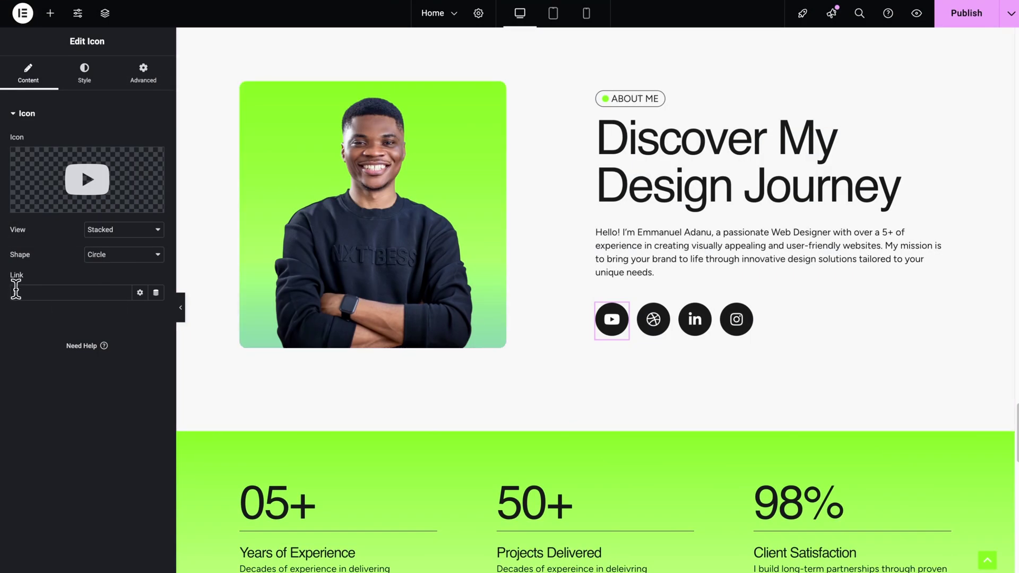
left_click(22, 289)
key("ctrl+v")
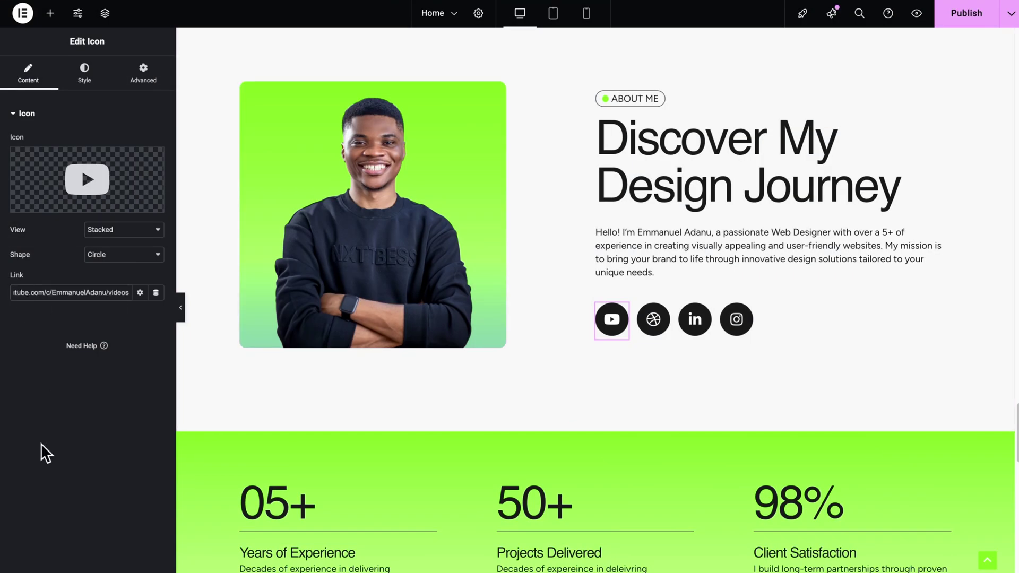
- Scroll down and back up the homepage to review the edits
scroll(610, 212, "down", 10)
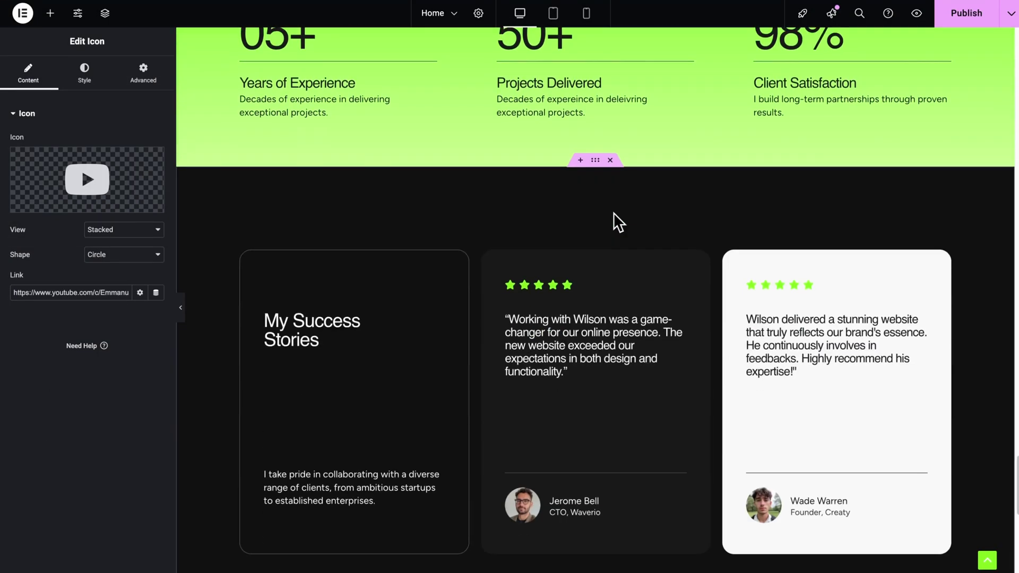
scroll(703, 325, "up", 1)
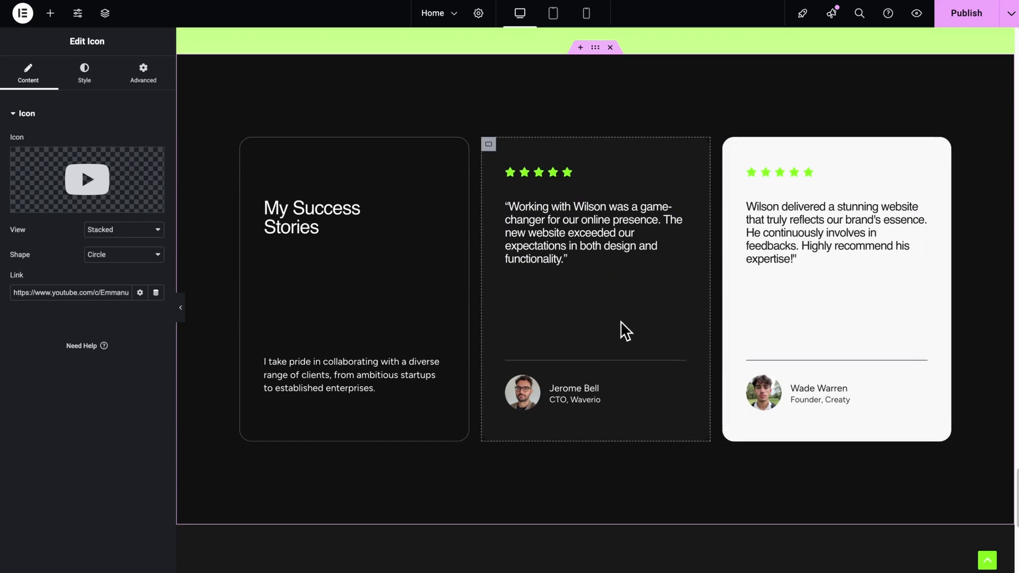
scroll(587, 384, "down", 5)
scroll(590, 385, "up", 10)
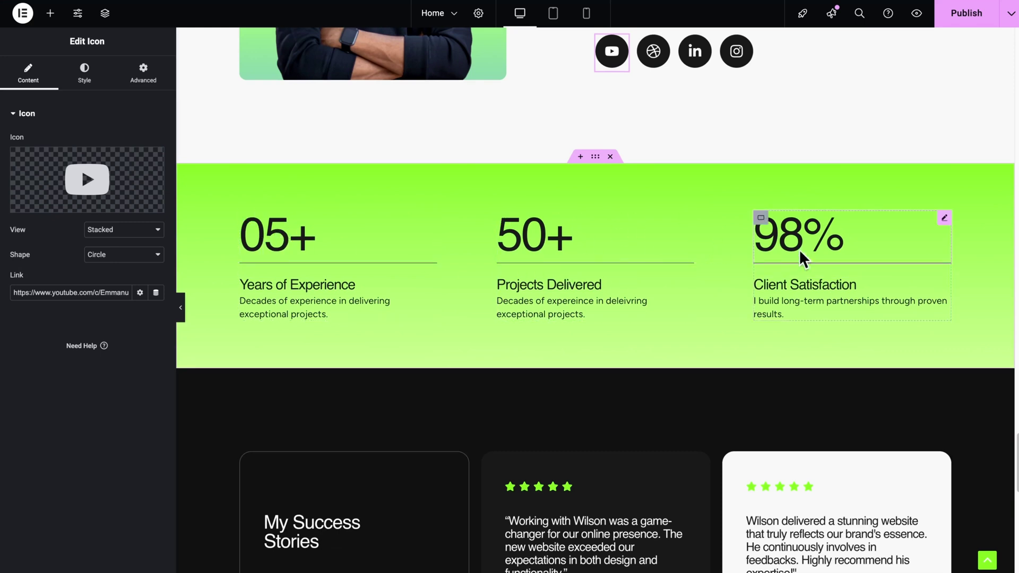
scroll(478, 242, "down", 15)
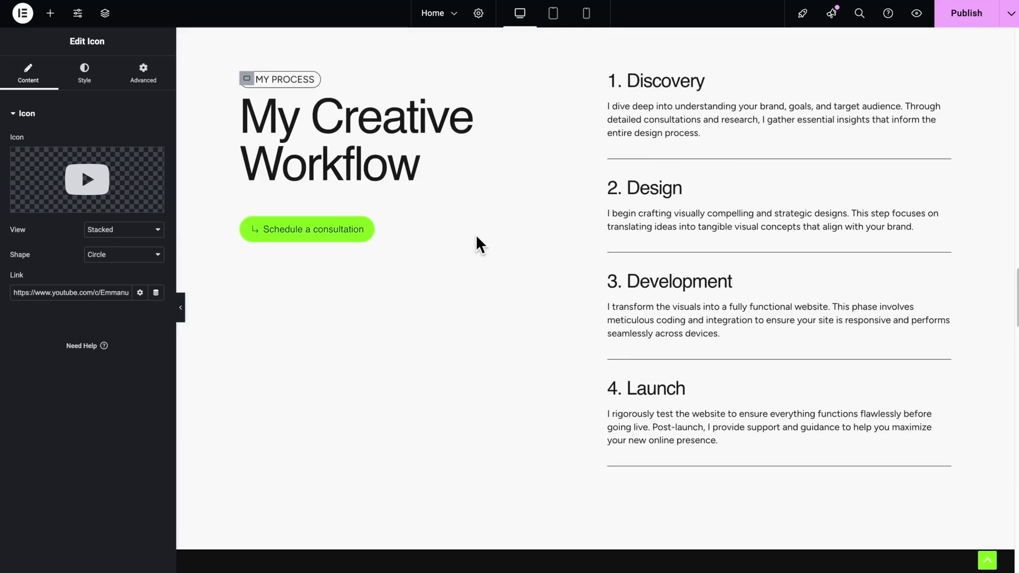
scroll(480, 244, "up", 20)
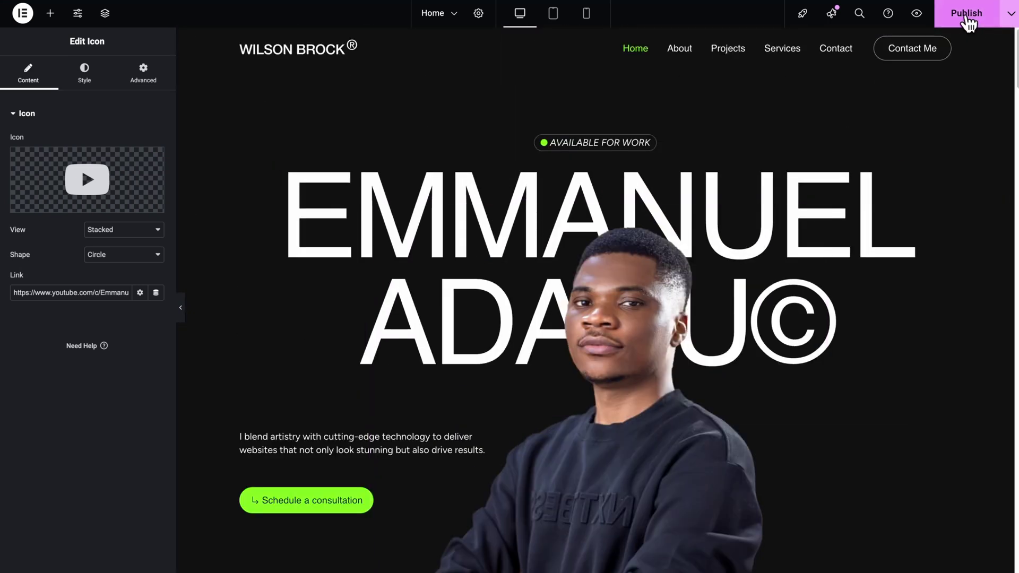
scroll(739, 333, "down", 5)
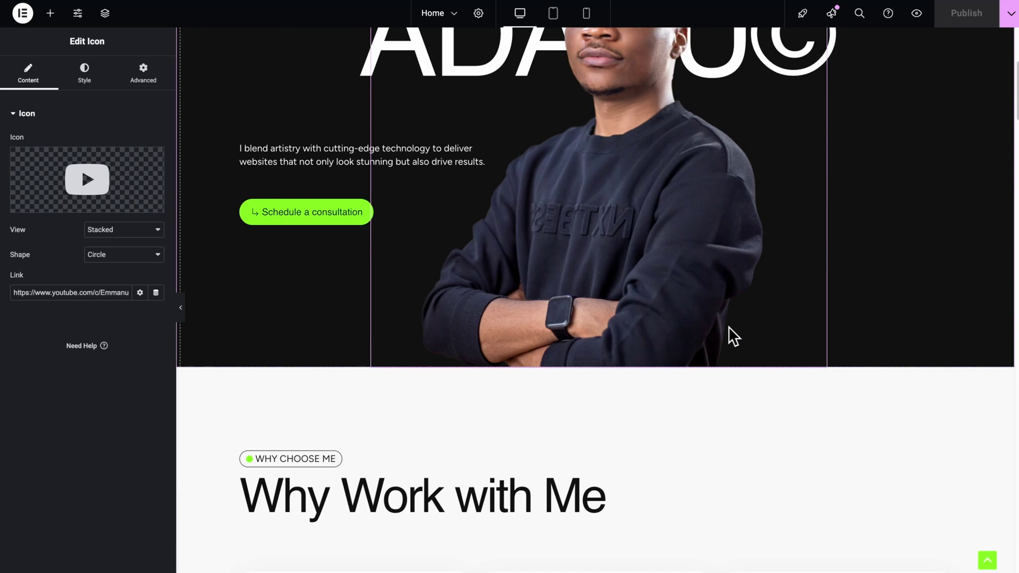
scroll(729, 336, "up", 2)
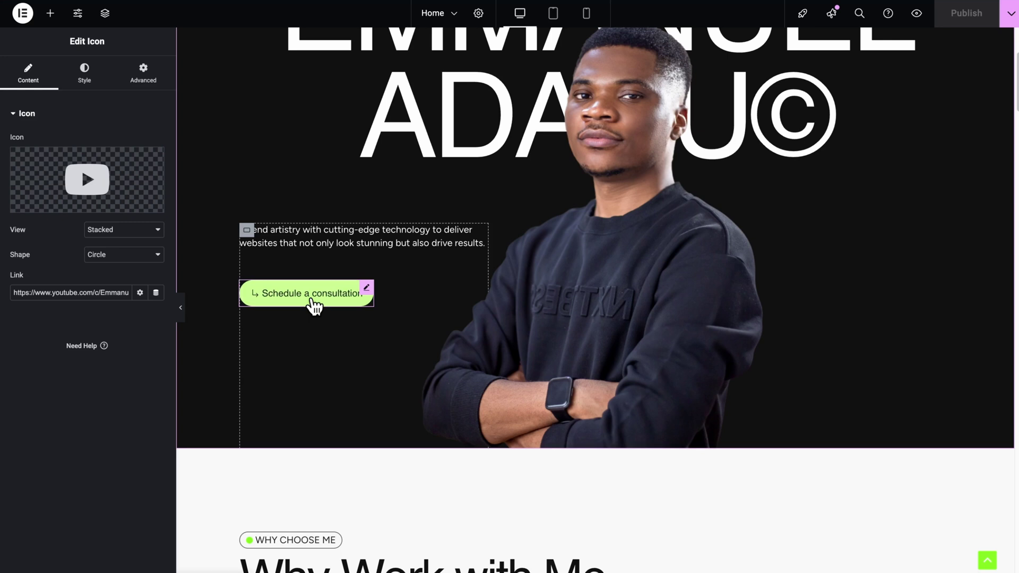
scroll(311, 302, "up", 1)
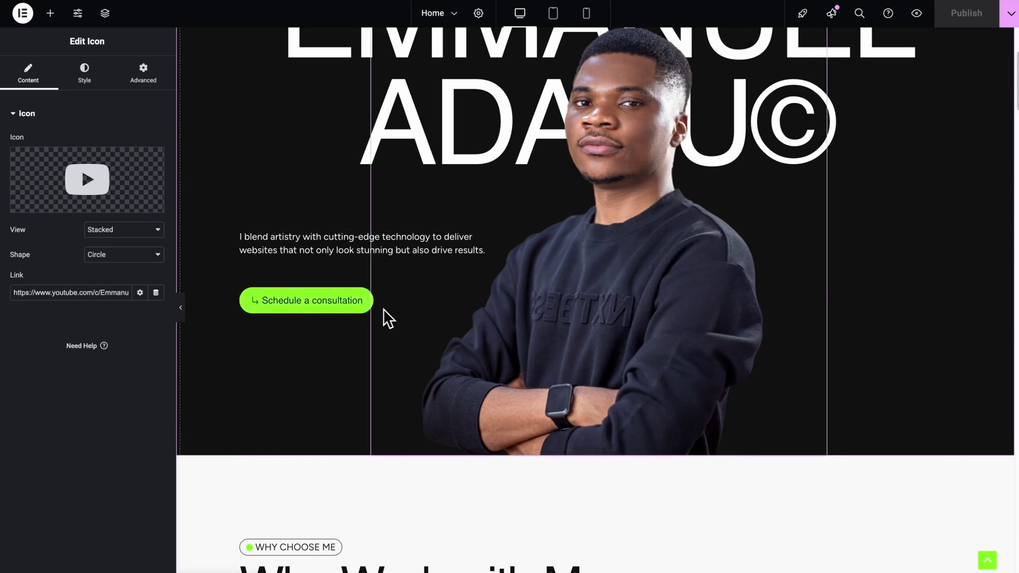
scroll(384, 318, "down", 8)
scroll(386, 318, "down", 15)
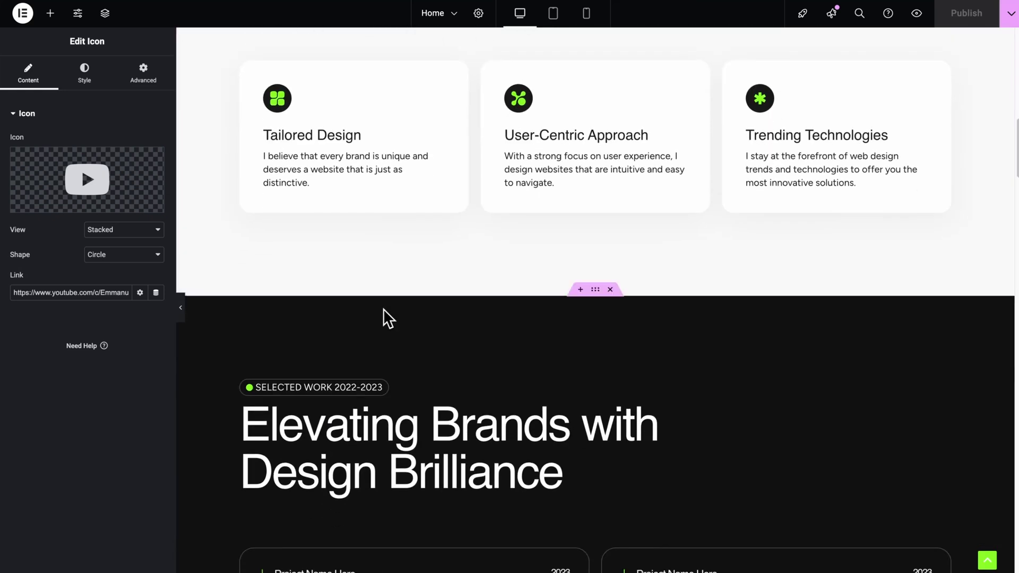
scroll(633, 422, "down", 1)
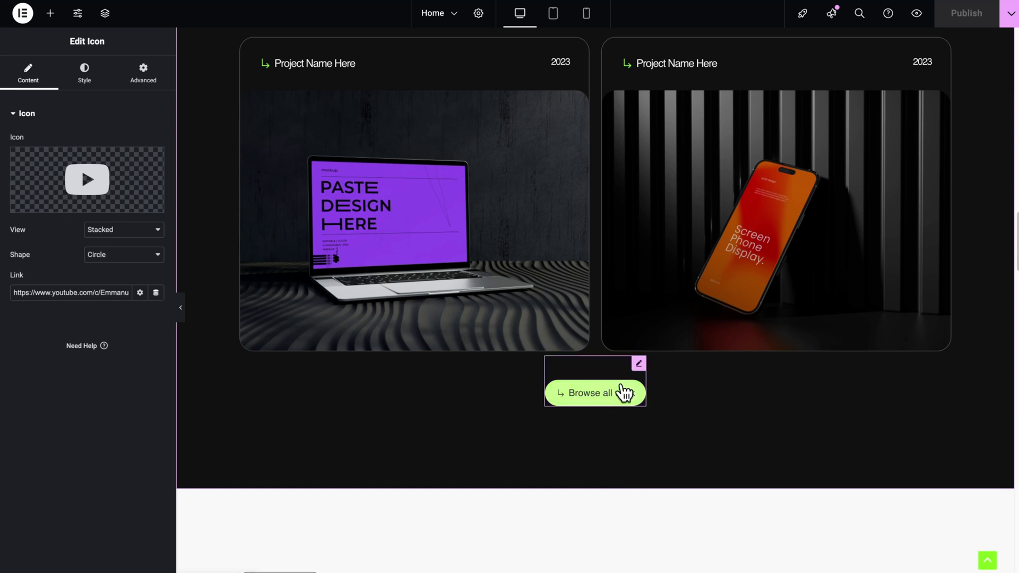
scroll(623, 391, "up", 5)
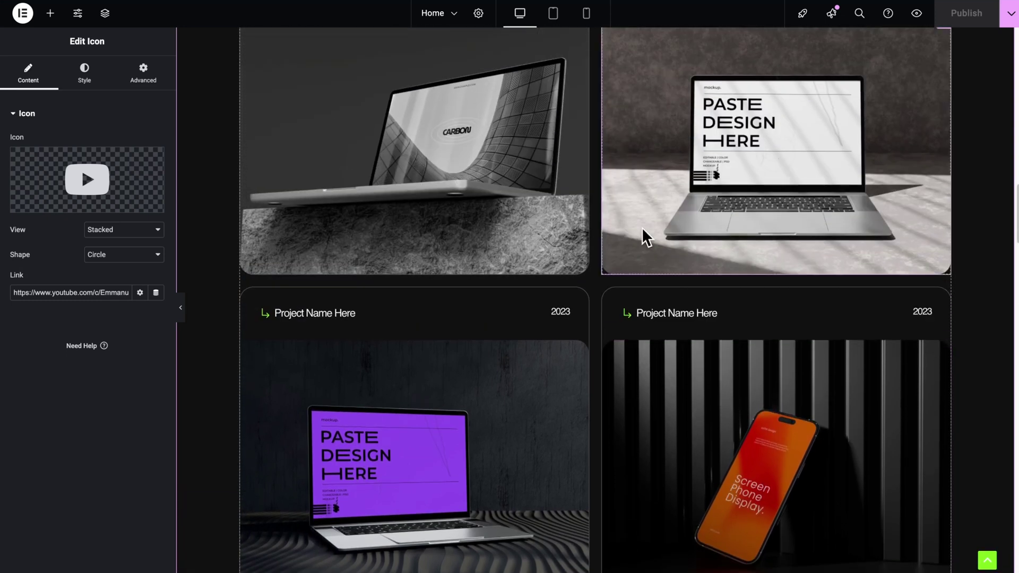
scroll(644, 234, "down", 15)
scroll(644, 234, "down", 7)
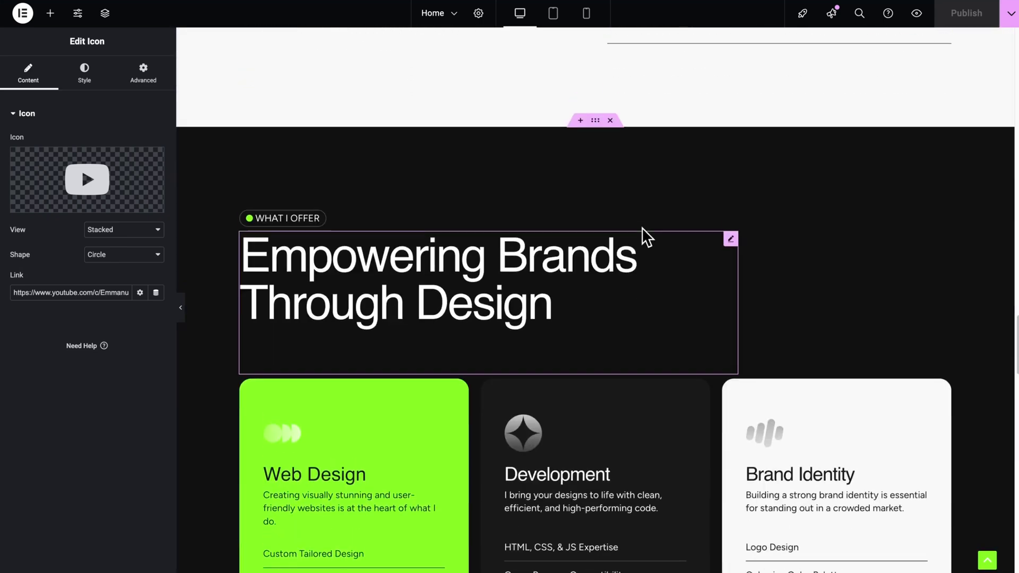
scroll(644, 235, "up", 8)
scroll(462, 391, "down", 20)
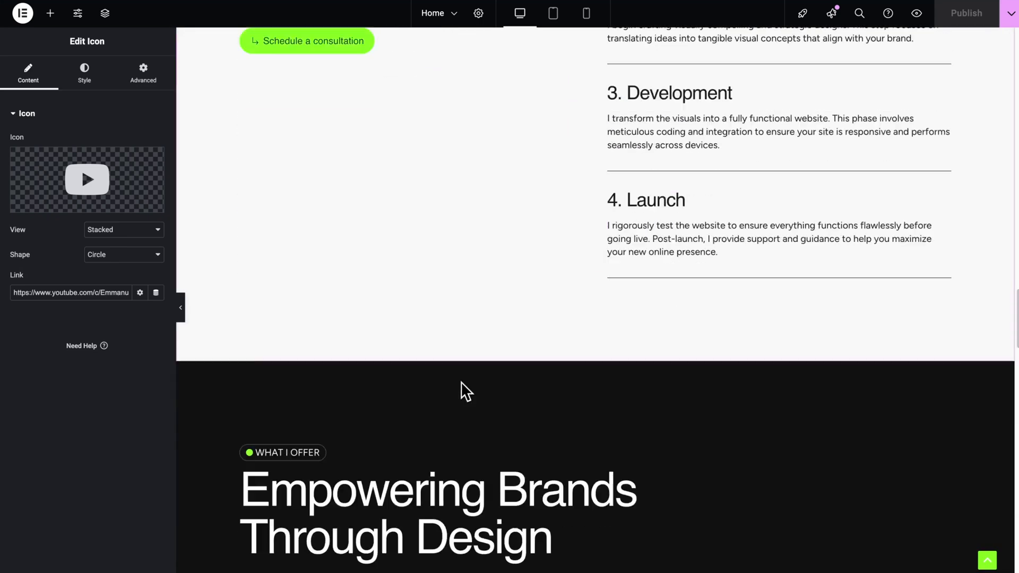
scroll(353, 444, "up", 20)
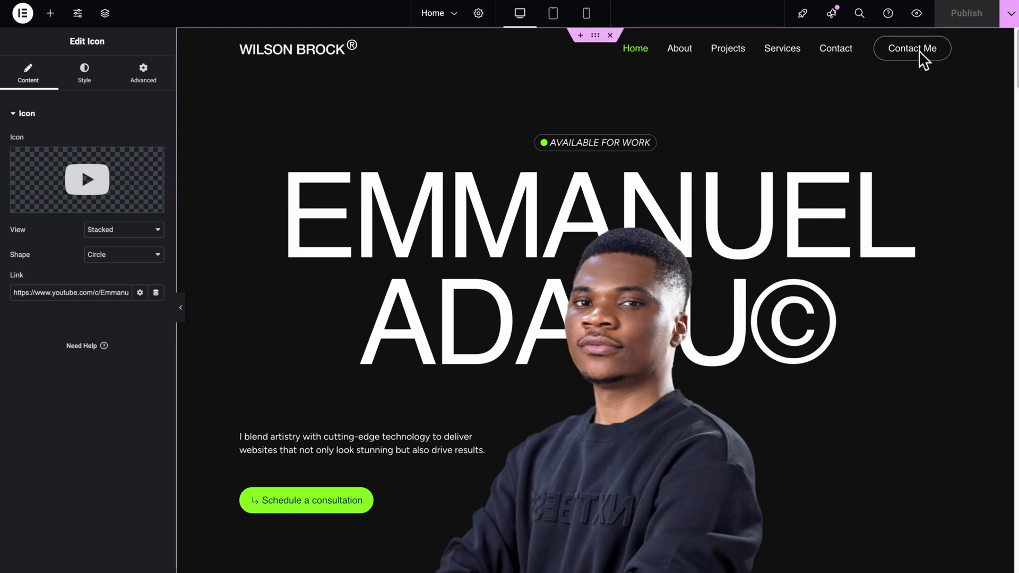
- View the page on the live site, go to Contact and scroll through its form
left_click(1011, 13)
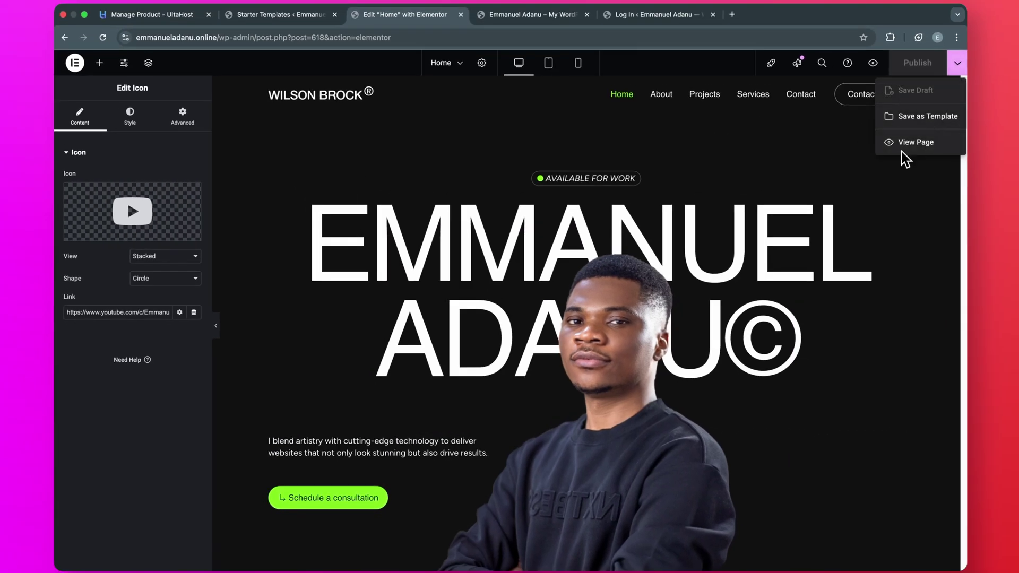
left_click(903, 150)
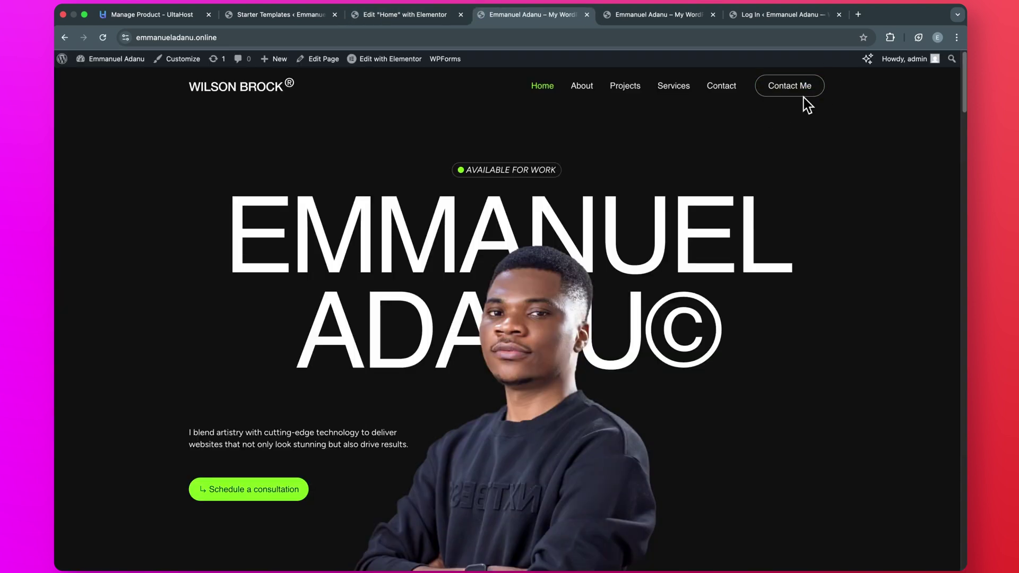
left_click(719, 96)
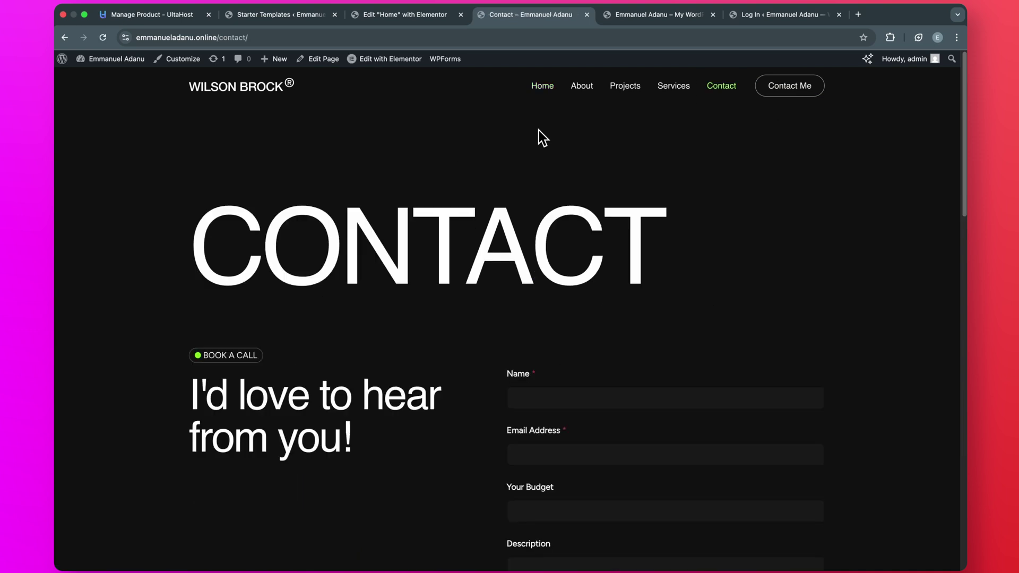
scroll(530, 384, "down", 2)
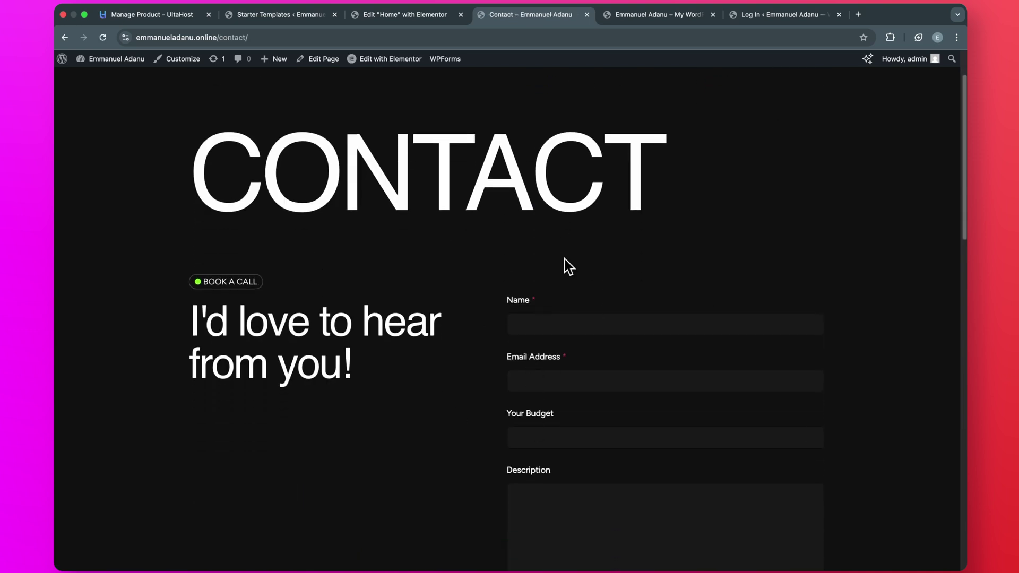
scroll(625, 437, "down", 2)
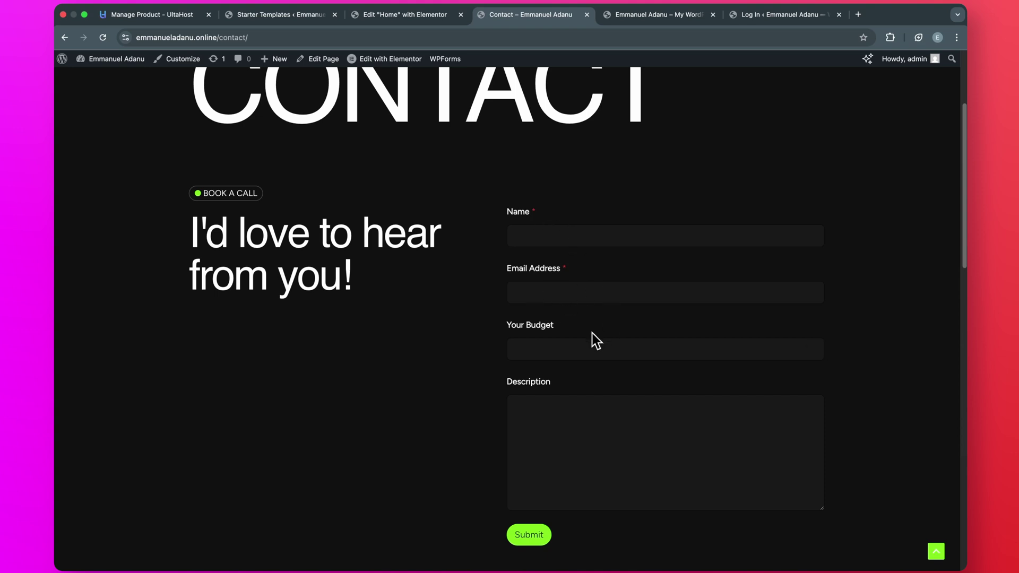
scroll(567, 344, "down", 1)
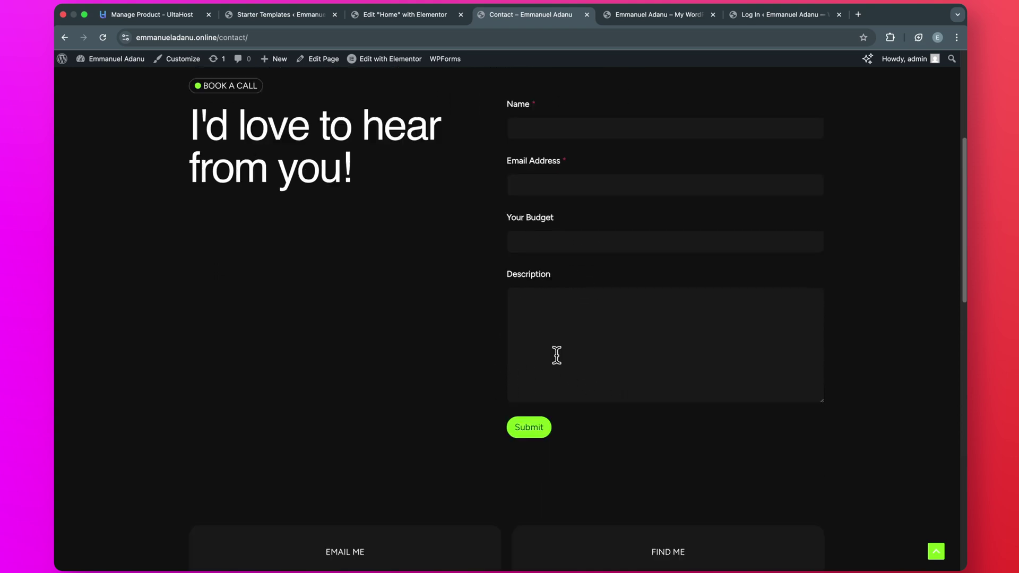
scroll(584, 318, "up", 5)
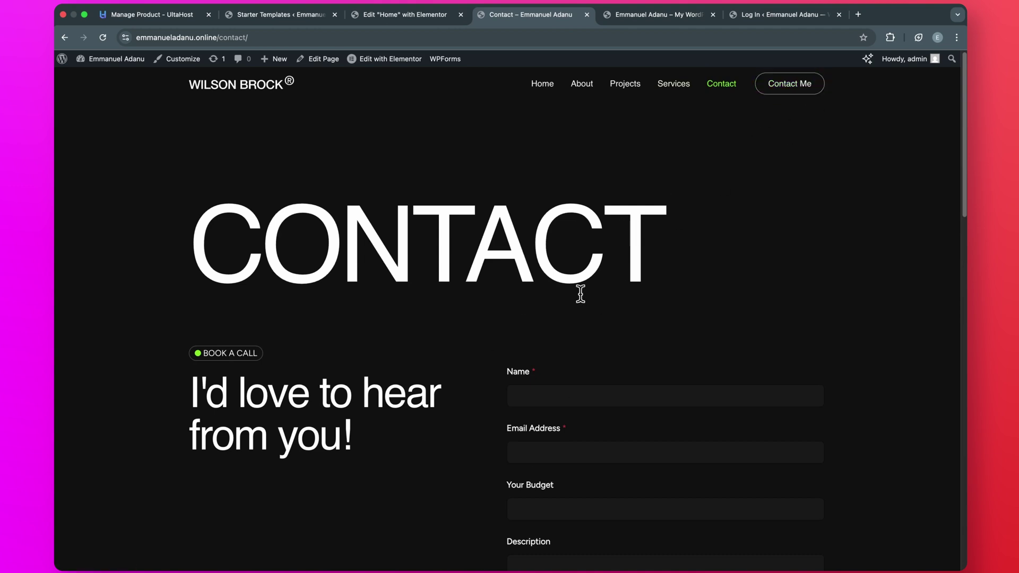
- Change the header Contact Me button link from wpastra.com to the site's /contact/ page and publish
left_click(274, 37)
key("super+c")
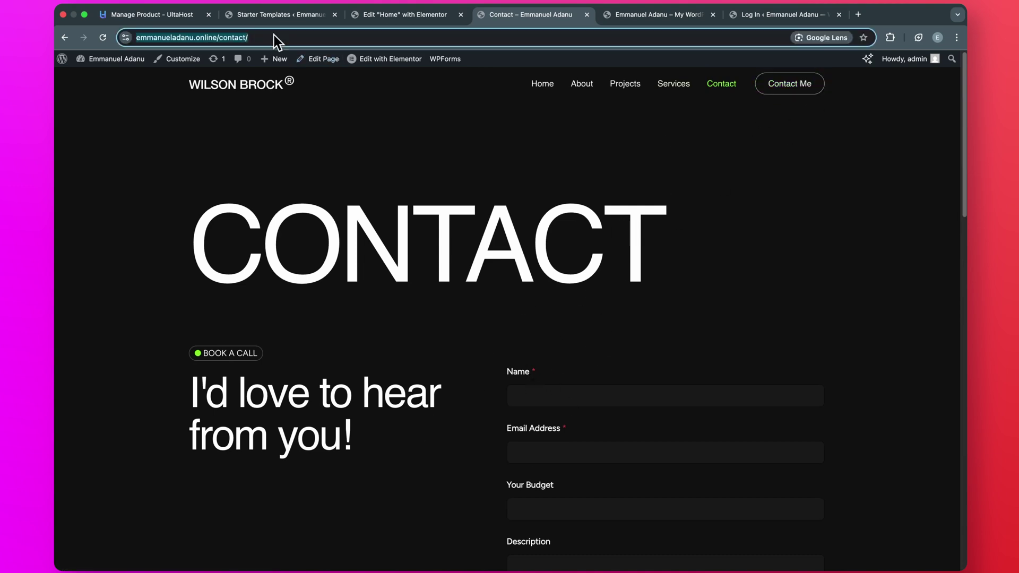
left_click(171, 63)
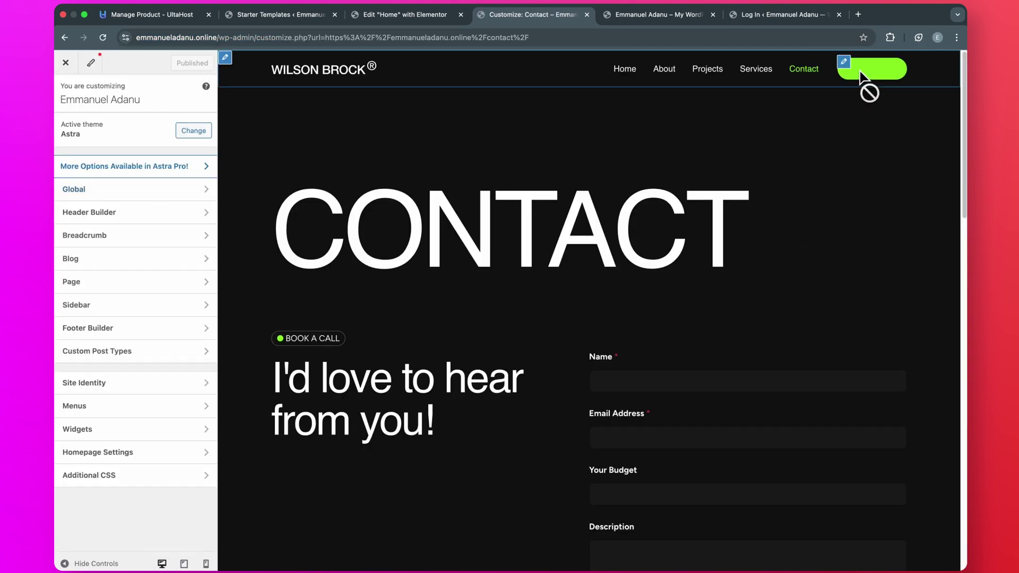
left_click(845, 65)
triple_click(140, 246)
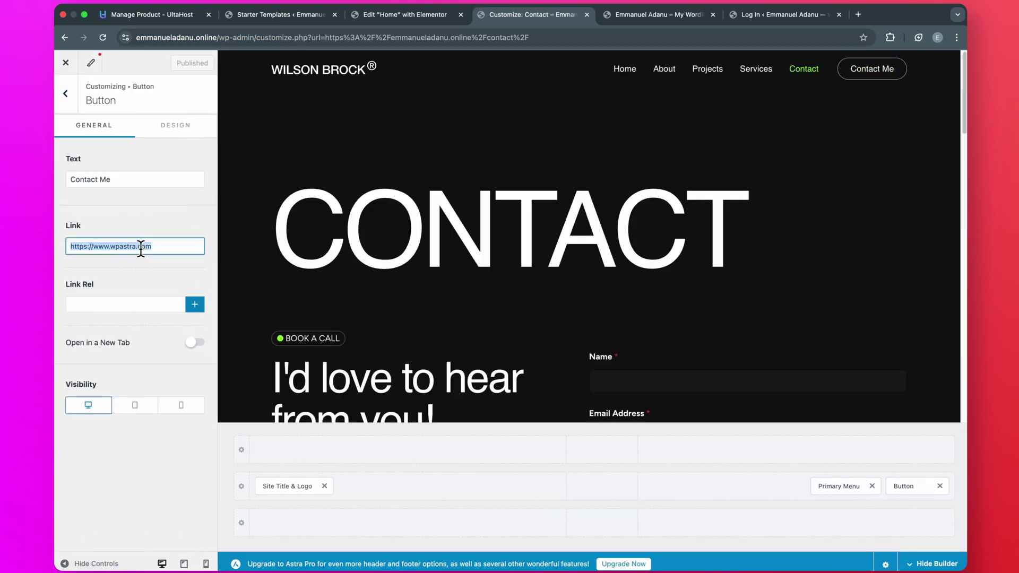
key("BackSpace")
key("super+v")
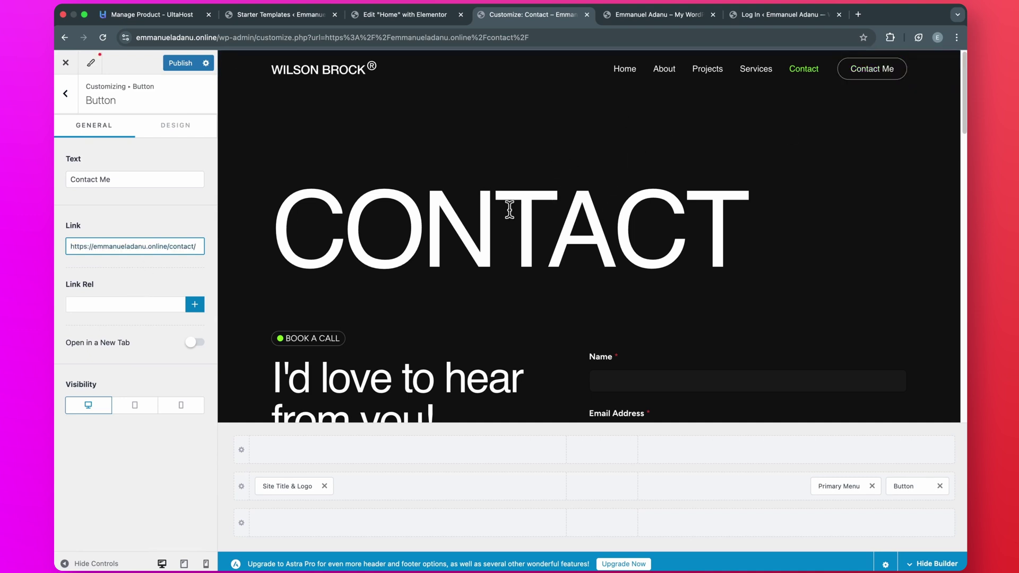
left_click(173, 67)
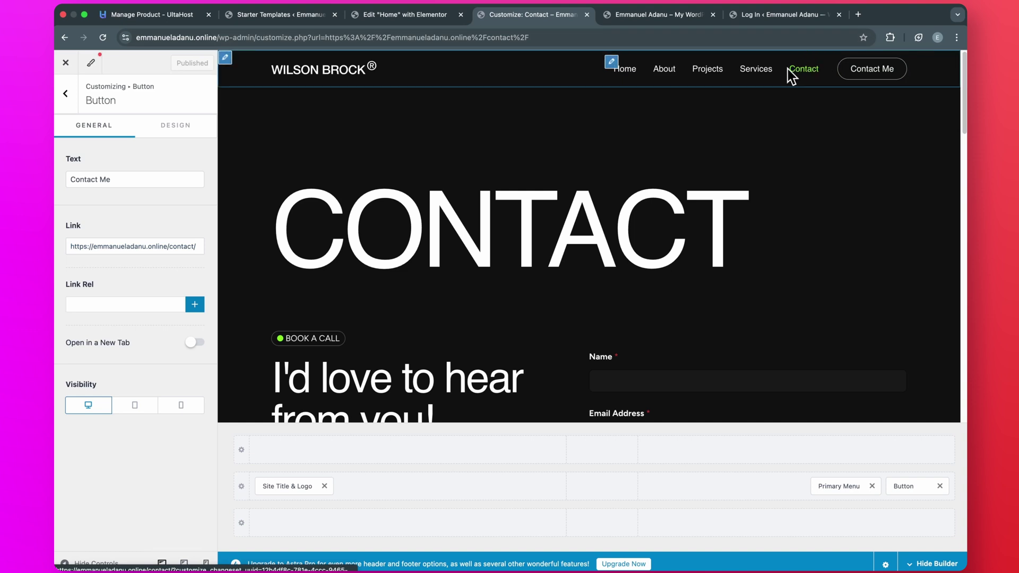
- Remove the Contact item from the Main Menu via the primary menu settings
left_click(66, 94)
left_click(143, 379)
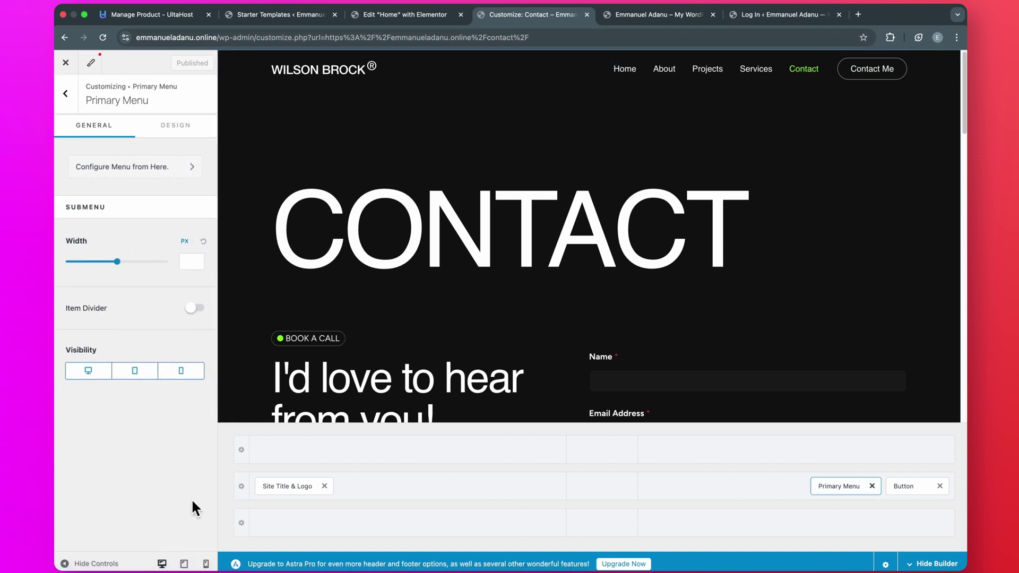
left_click(152, 168)
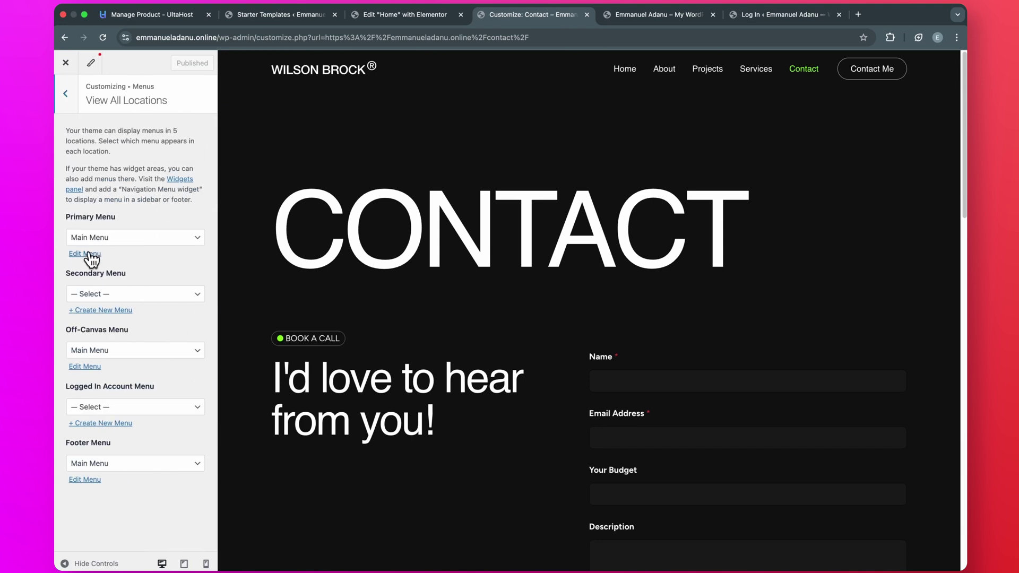
left_click(90, 254)
left_click(189, 271)
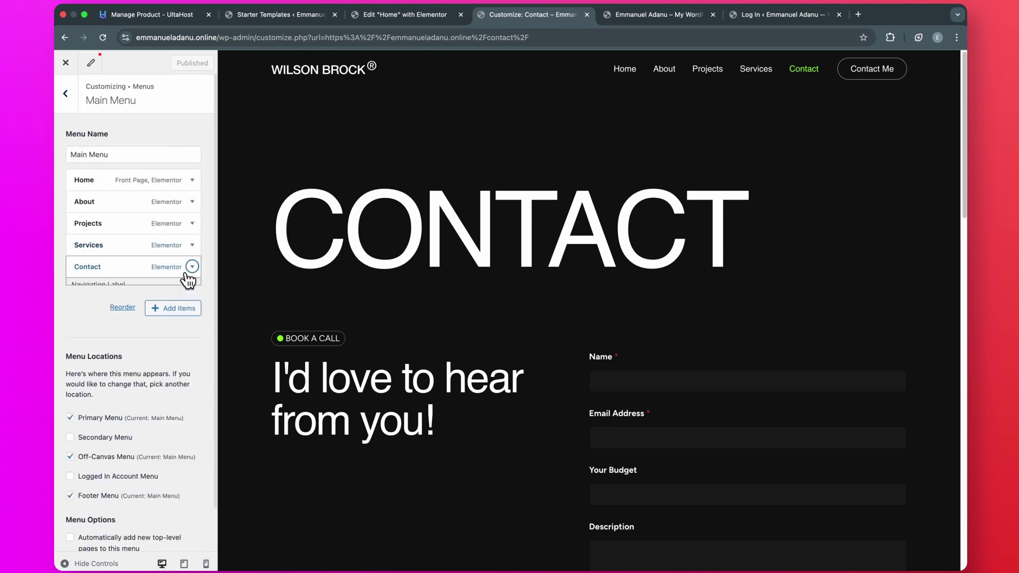
left_click(83, 338)
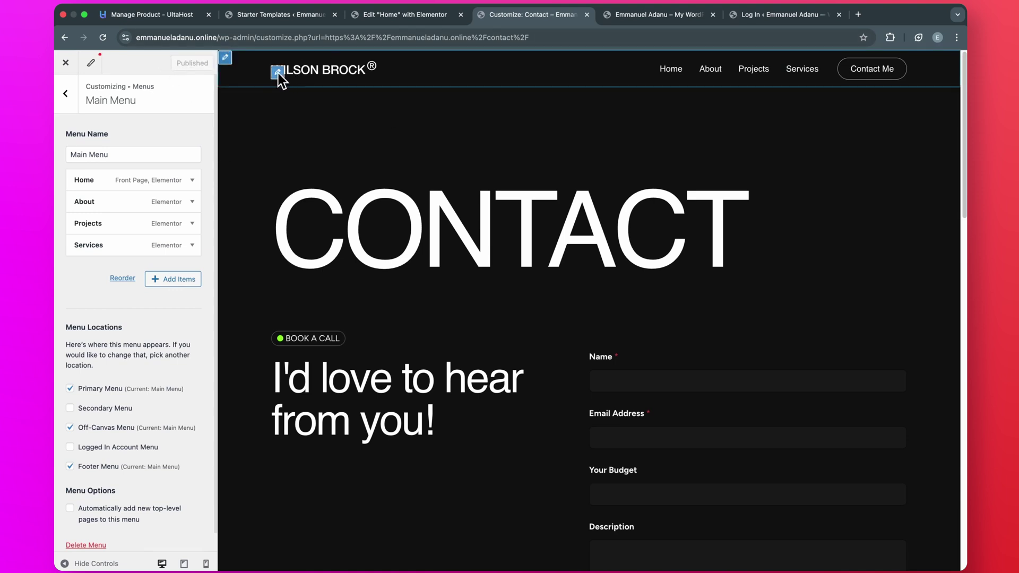
- Remove the header logo image and show the site title on desktop and tablet
left_click(277, 73)
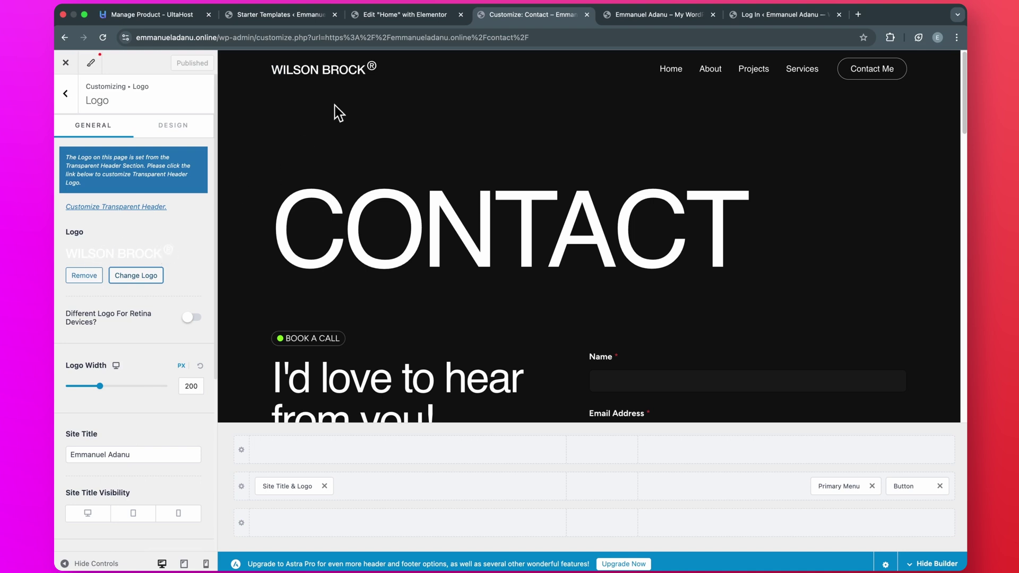
left_click(93, 275)
scroll(142, 383, "down", 3)
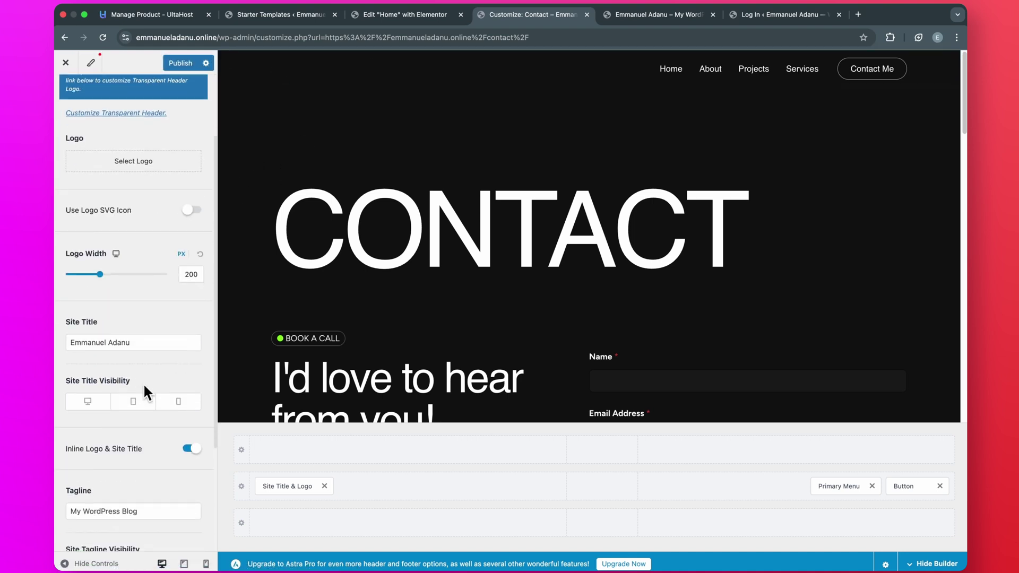
left_click(83, 403)
left_click(133, 403)
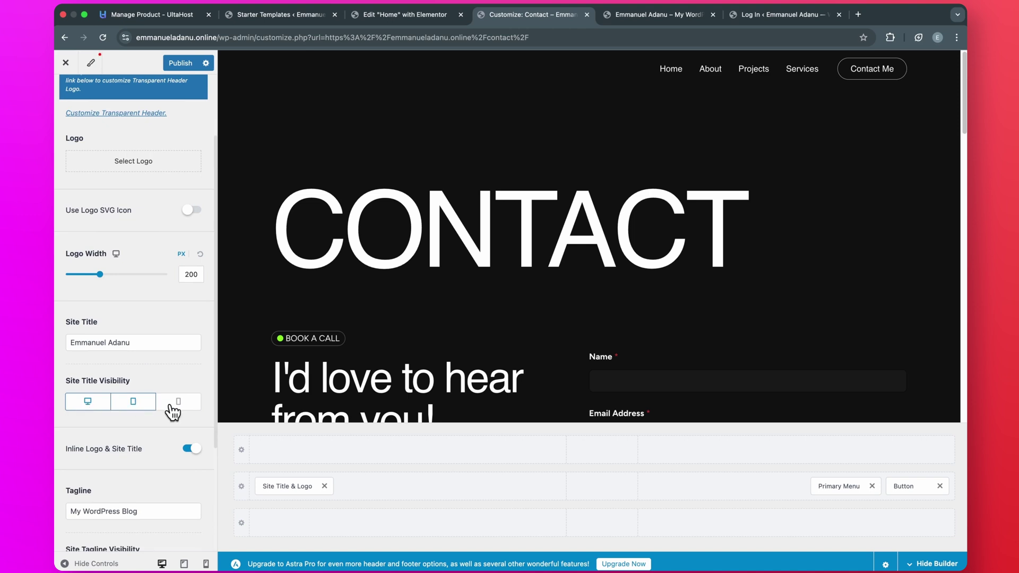
scroll(170, 455, "up", 3)
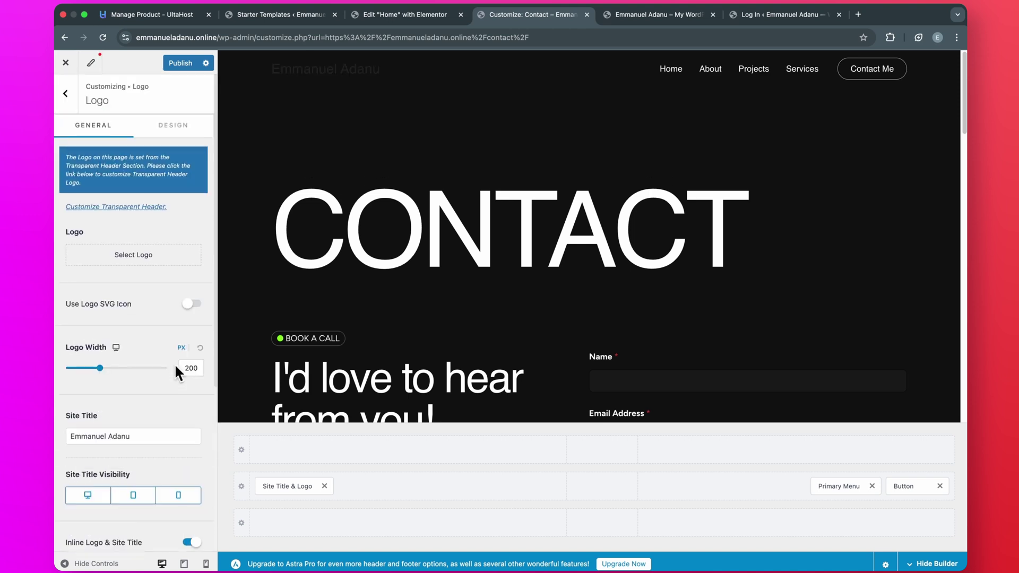
- Set the site title colour to white with #82FF1F green on hover, then publish
left_click(168, 130)
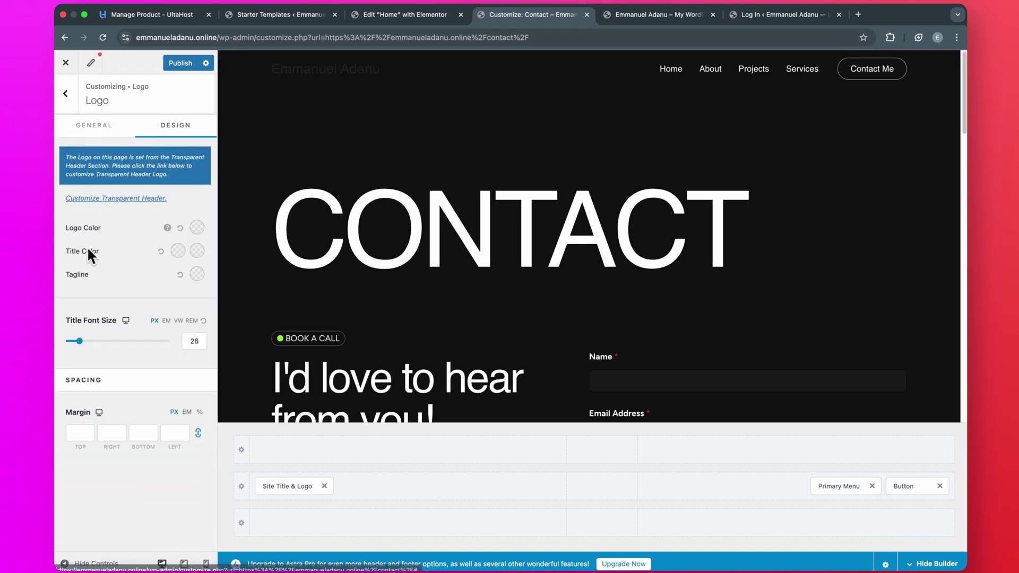
left_click(177, 251)
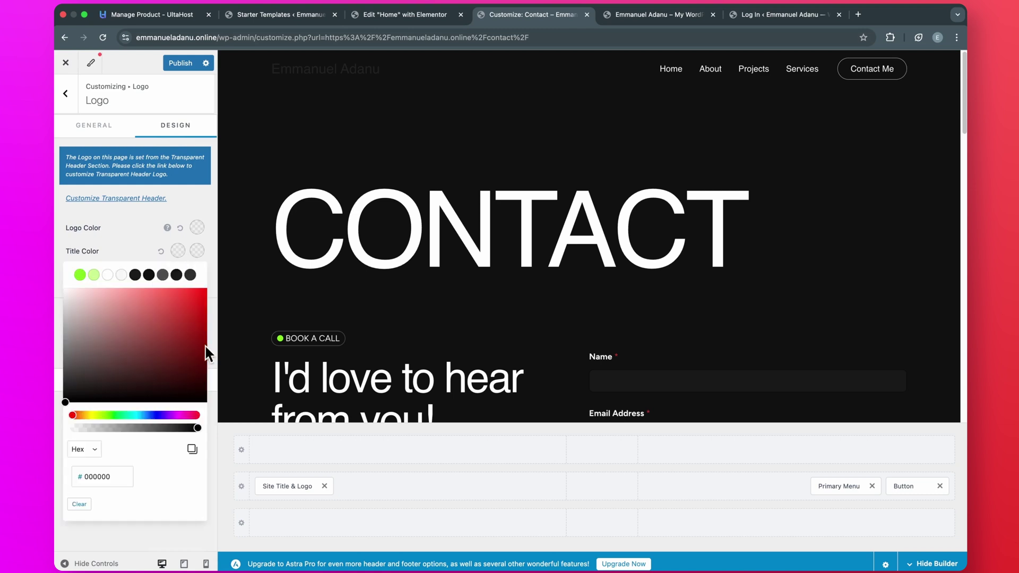
left_click(121, 274)
left_click(136, 242)
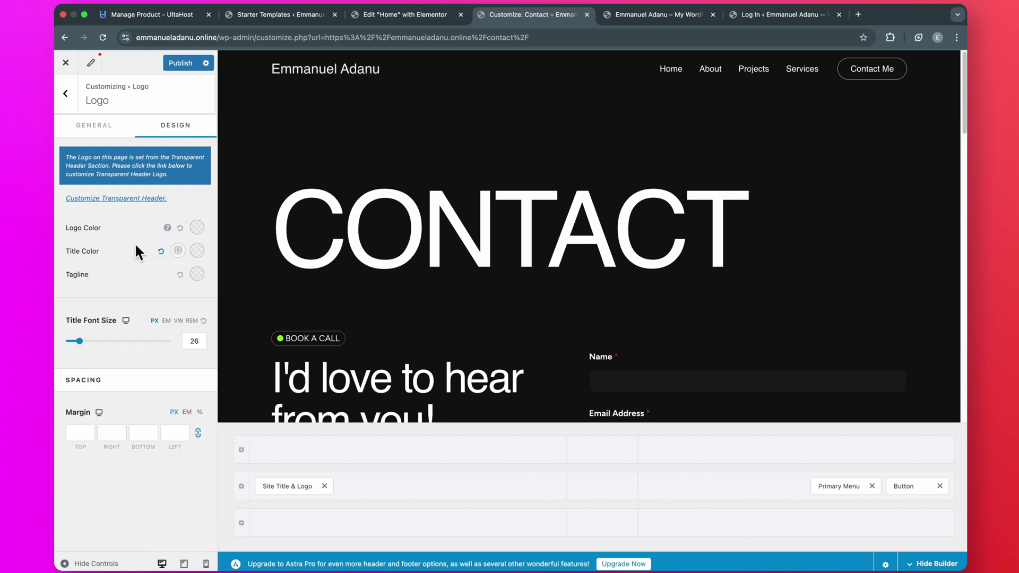
left_click(195, 253)
left_click(80, 275)
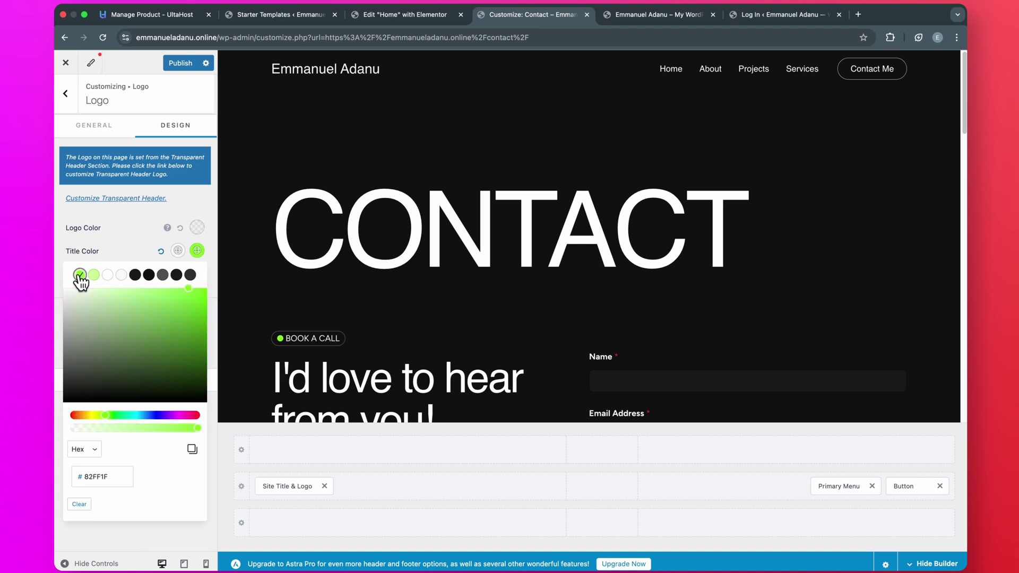
left_click(128, 238)
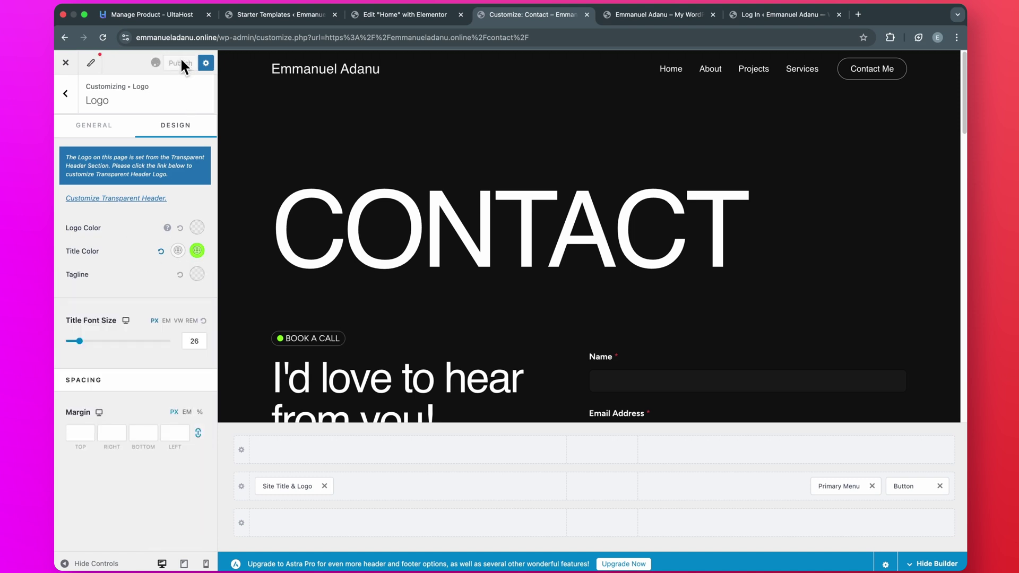
left_click(66, 63)
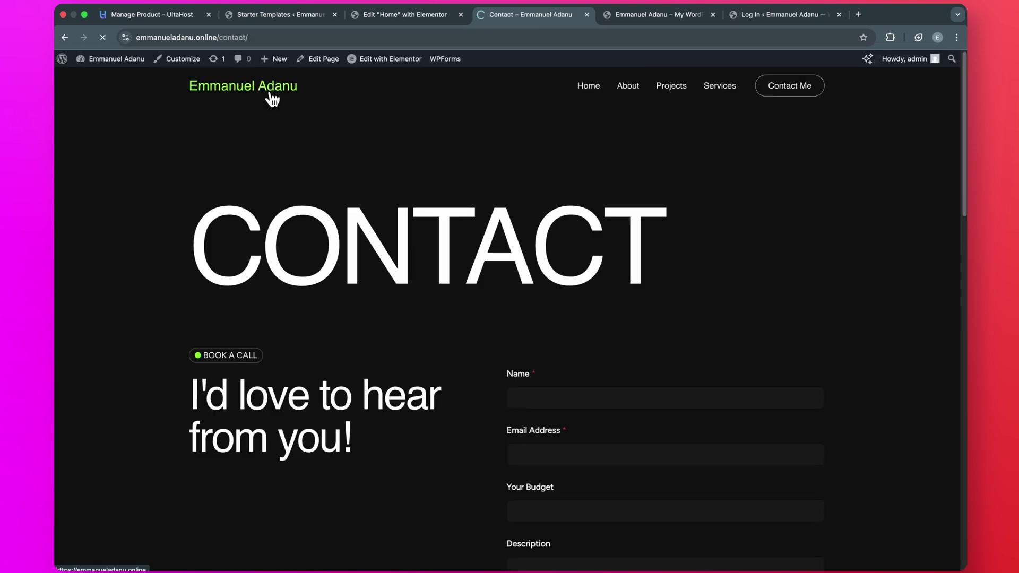
- Confirm Contact Me opens the Contact page and enter a name in the form
left_click(272, 99)
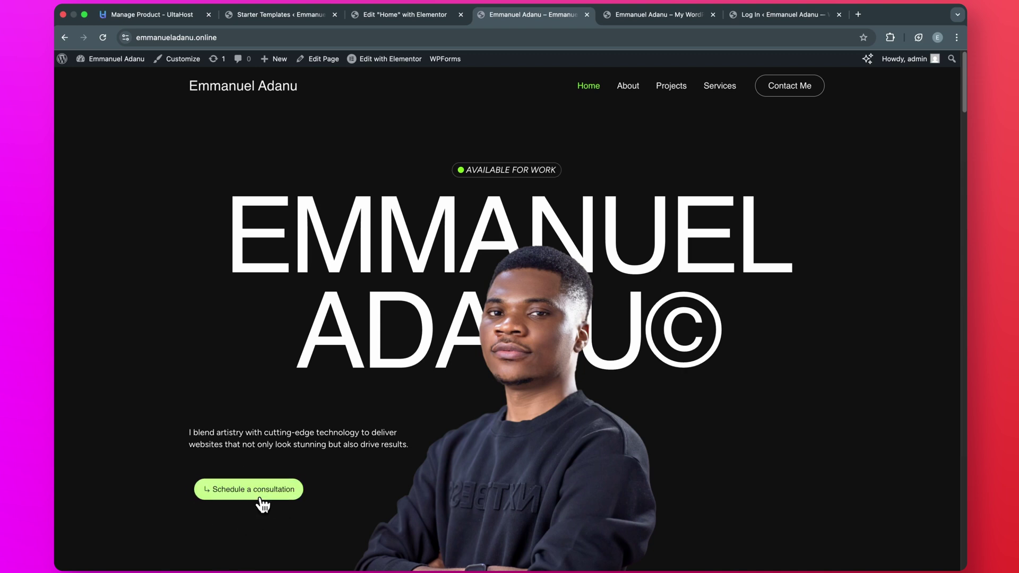
left_click(794, 100)
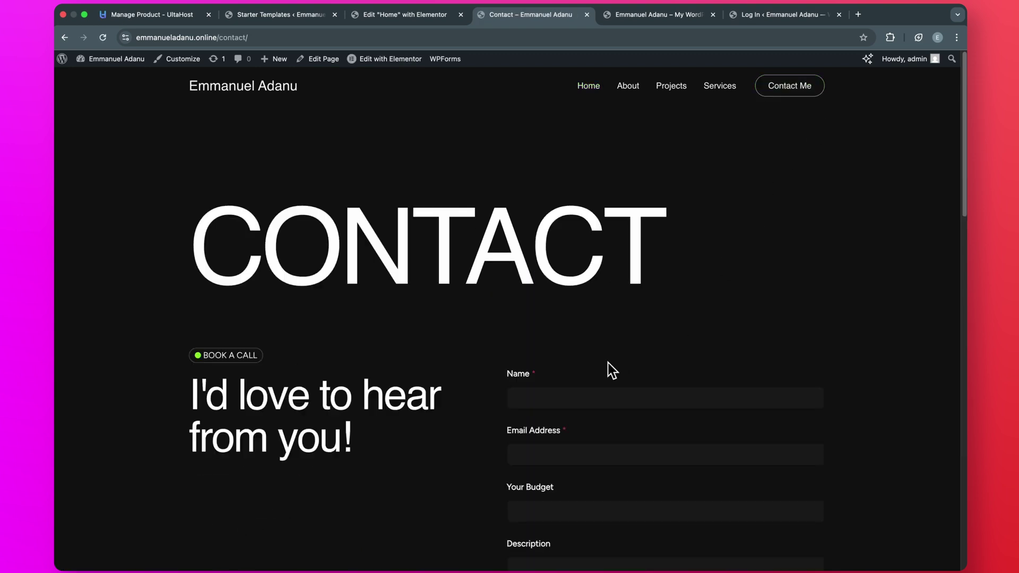
left_click(562, 396)
scroll(559, 371, "down", 3)
type("Emmanuel")
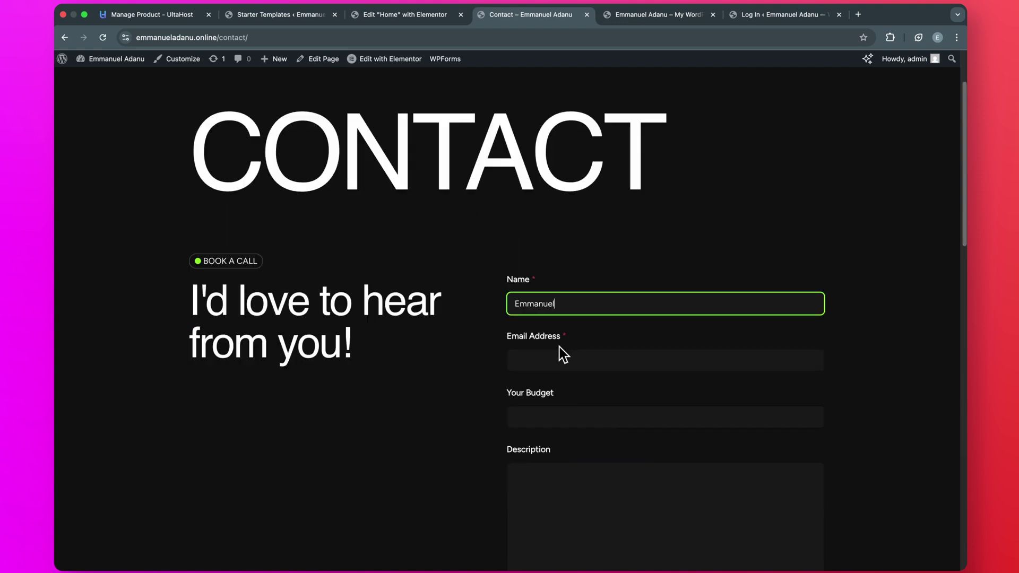
- Fill in the e-mail, a 10000 budget and 'project description', then submit the form
left_click(552, 352)
scroll(552, 382, "down", 1)
left_click(552, 382)
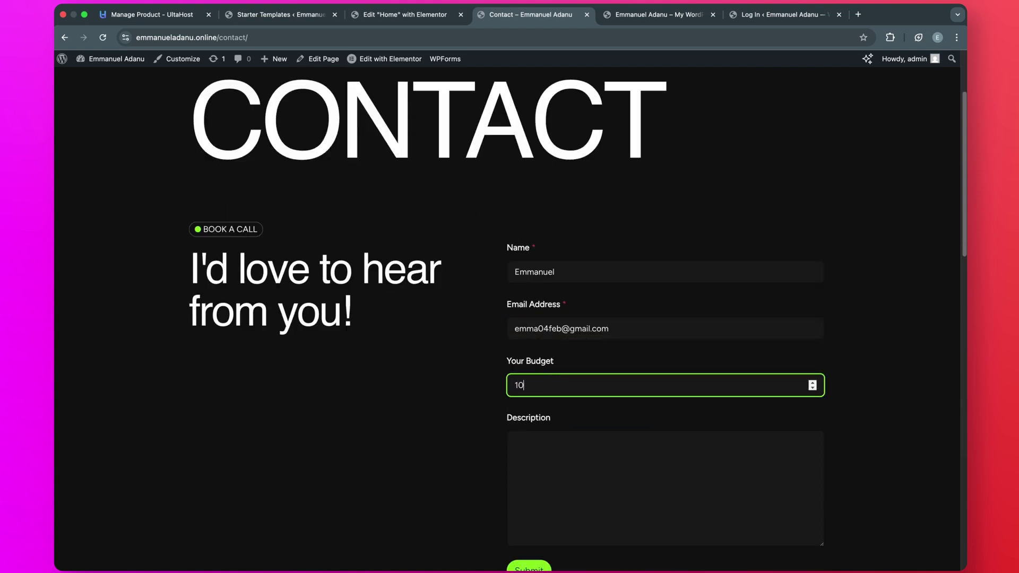
key("Tab")
type("project ")
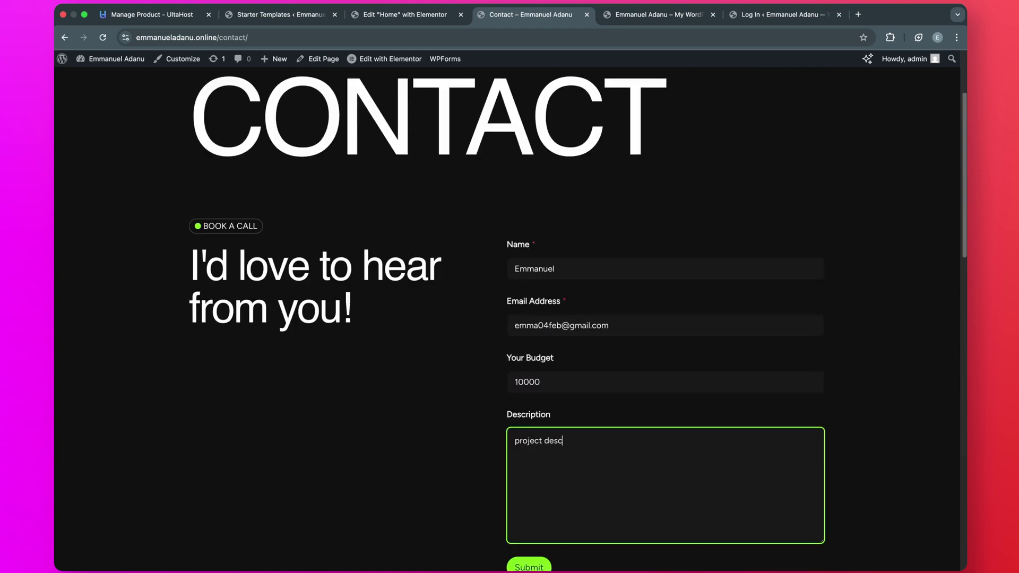
type("description")
scroll(602, 485, "down", 2)
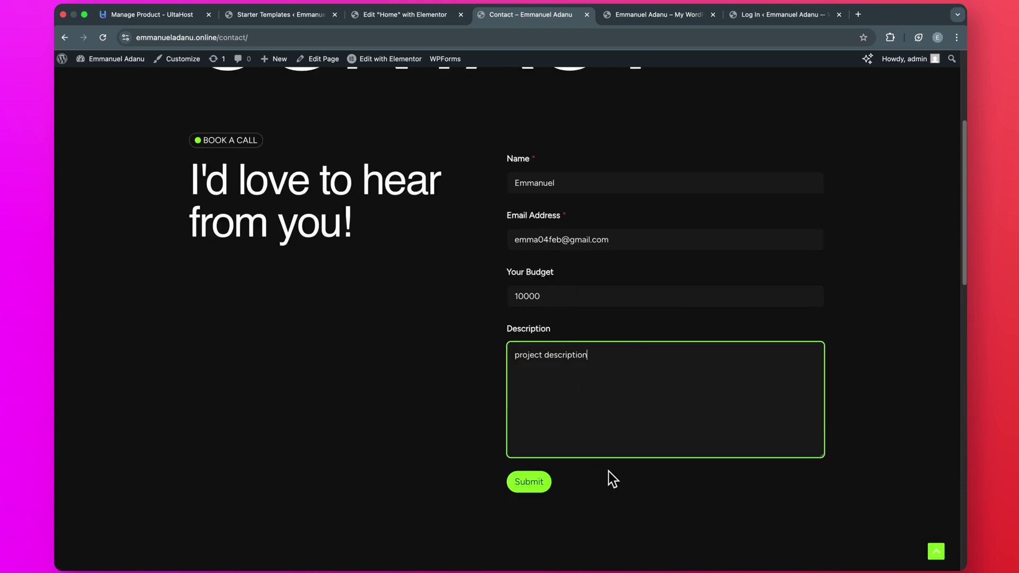
left_click(532, 487)
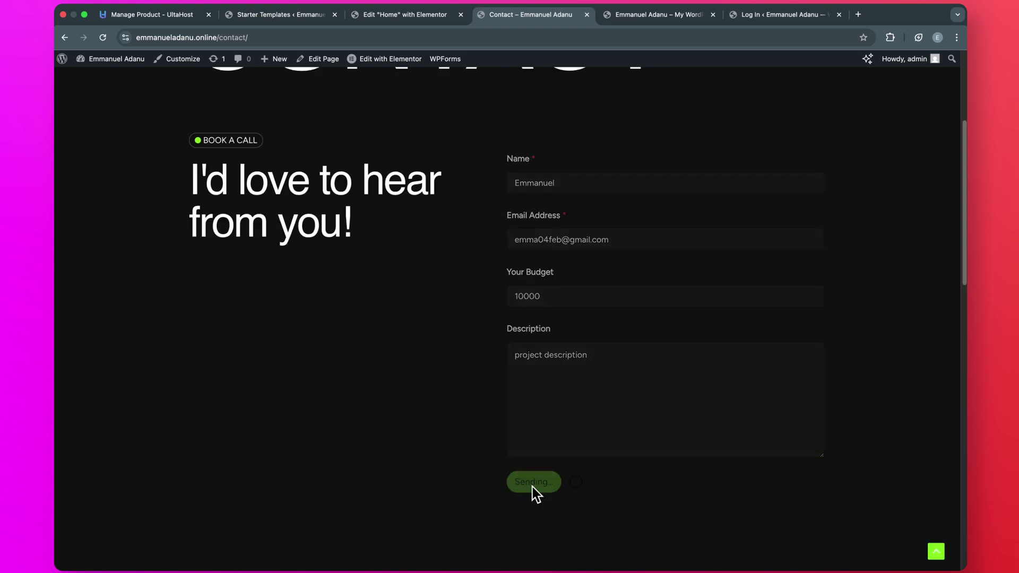
- Open the admin dashboard in a new tab, check WPForms entries and go to Plugins
mouse_move(120, 63)
right_click(102, 77)
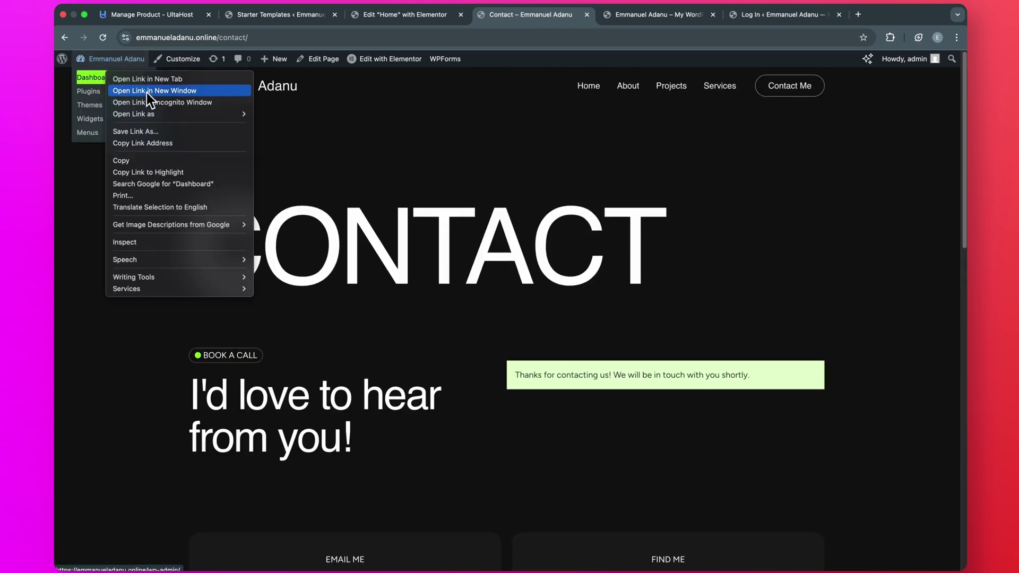
left_click(144, 78)
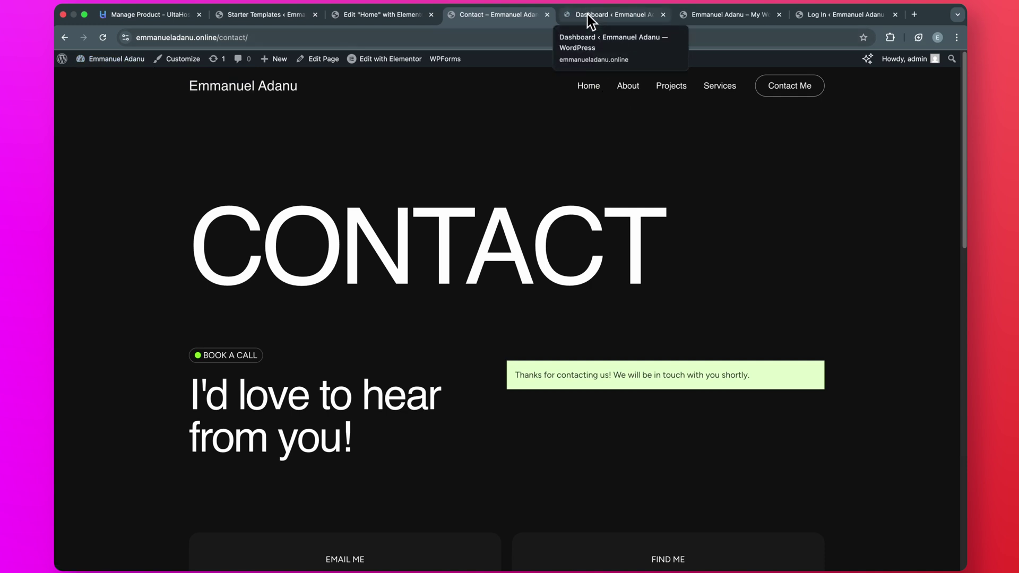
left_click(590, 22)
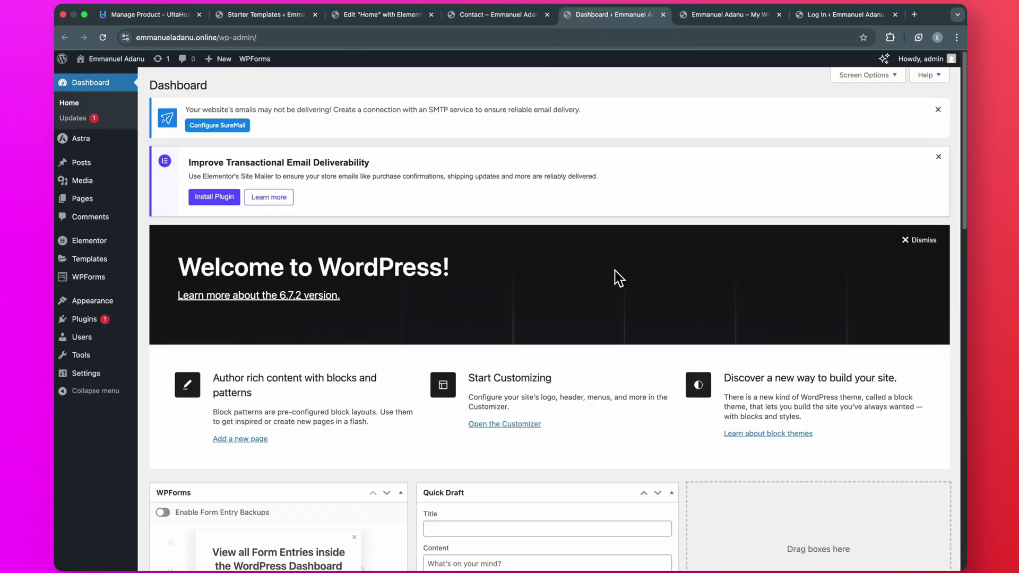
mouse_move(72, 287)
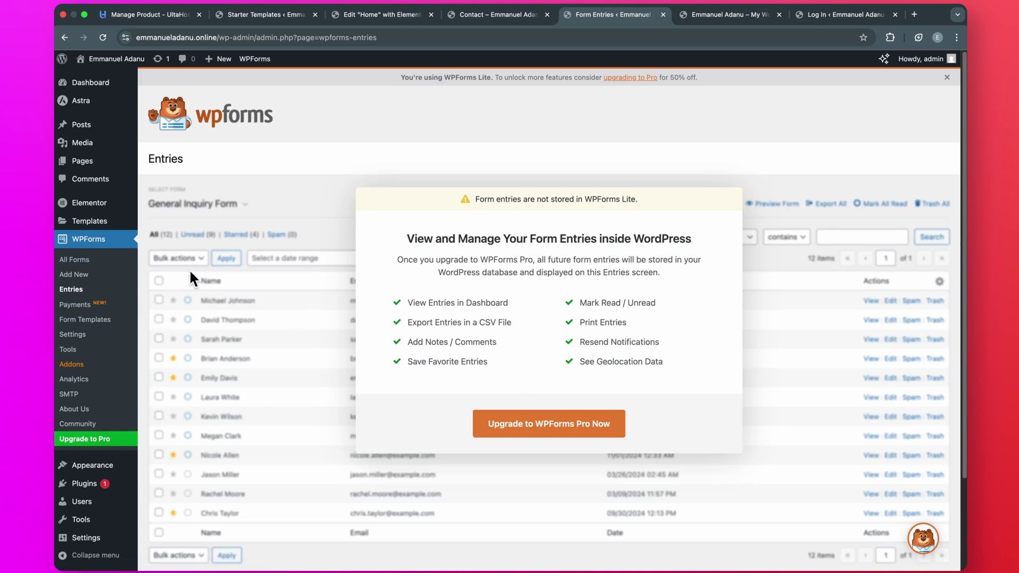
left_click(109, 486)
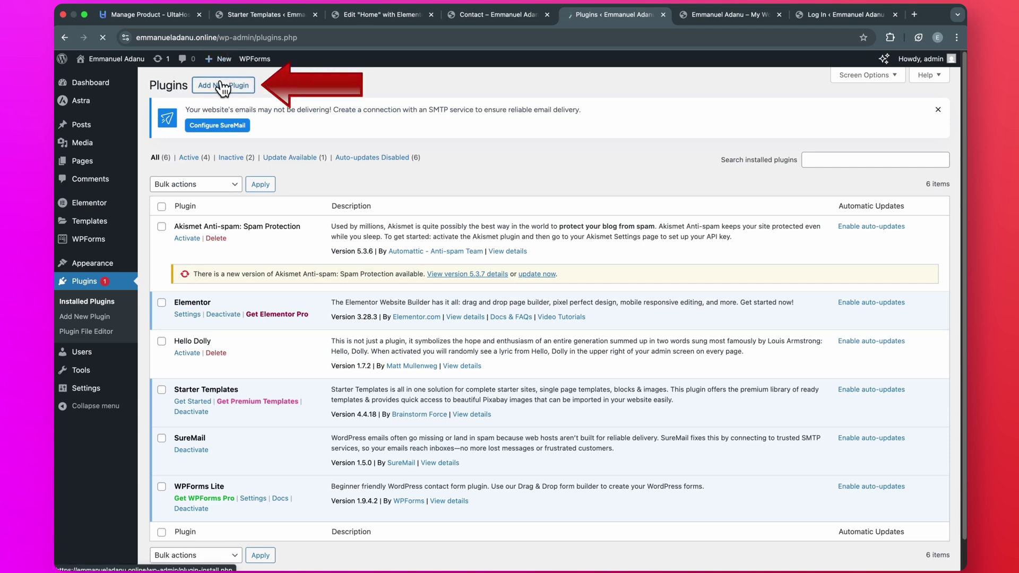
- Install and activate Database Addon for WPForms, found by searching 'WPForms Addon', and view WPForms DB
left_click(222, 87)
type("WPForms")
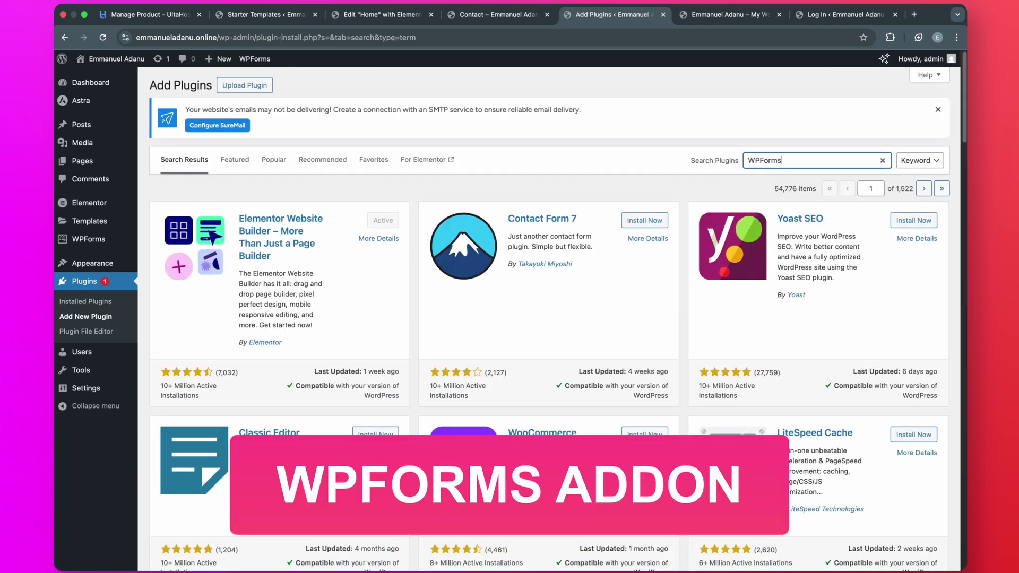
type(" Addon")
scroll(618, 270, "down", 5)
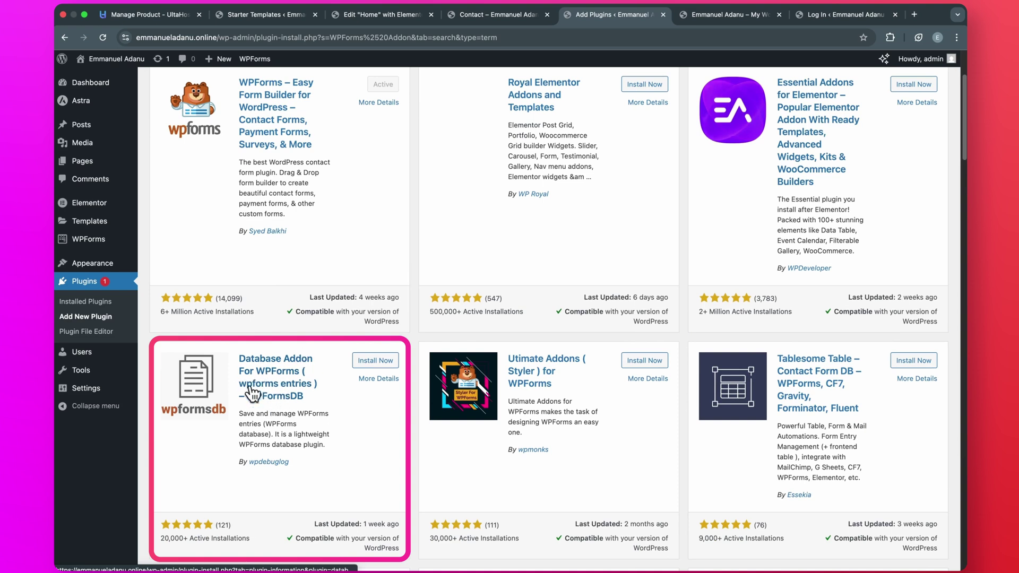
left_click(363, 364)
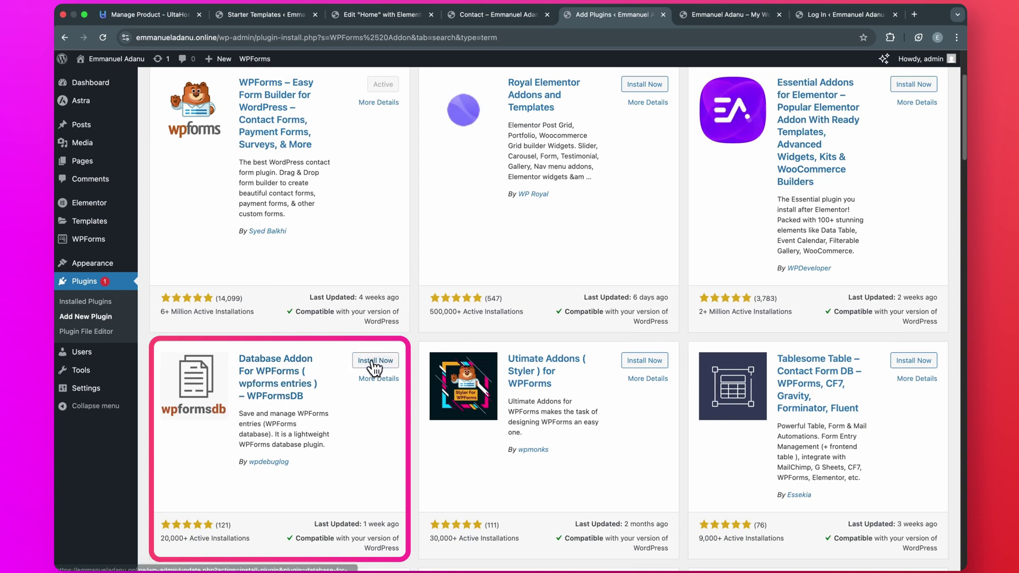
left_click(380, 361)
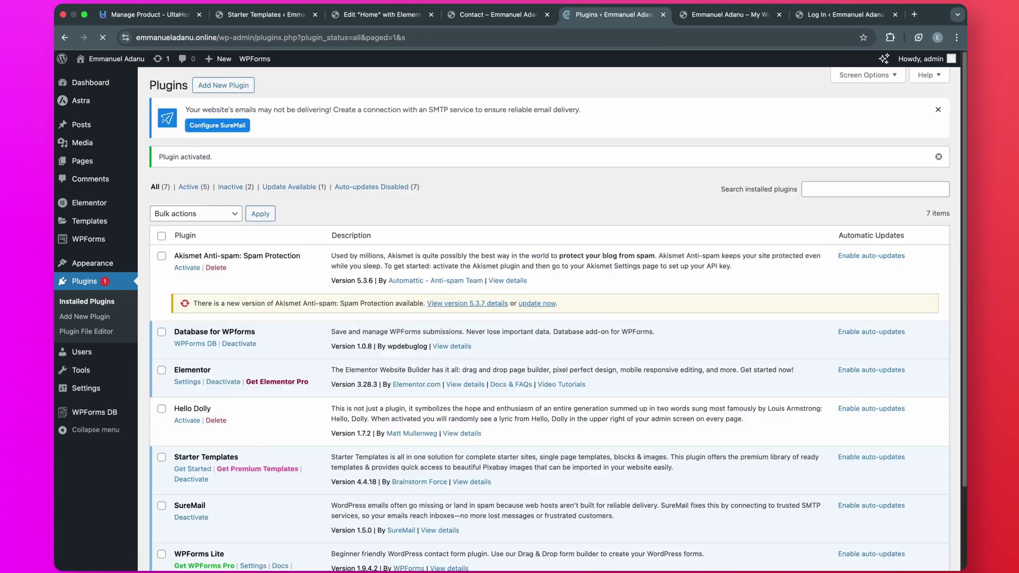
left_click(96, 419)
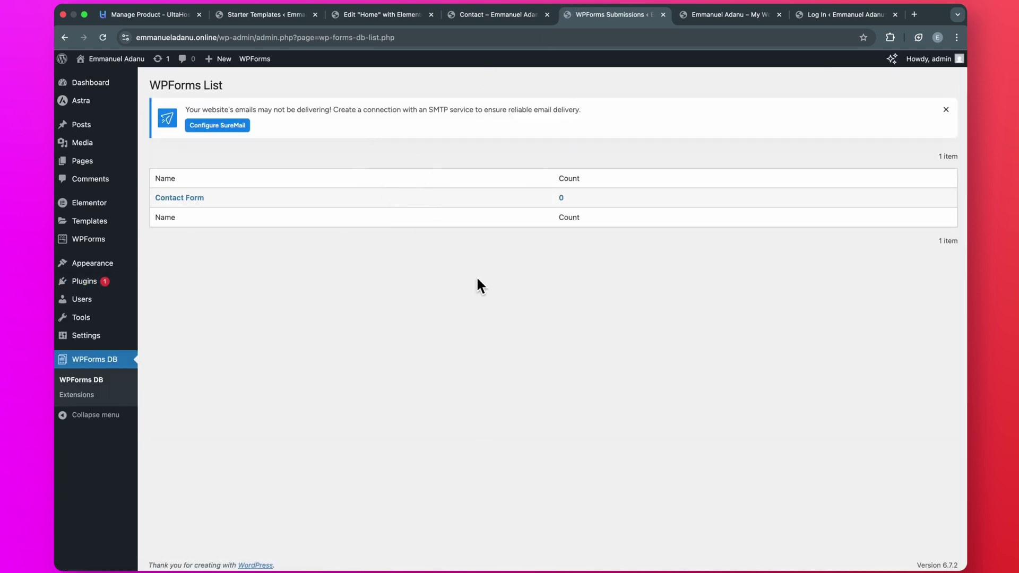
- Reload the Contact page tab and refill the name and e-mail from saved suggestions
left_click(499, 14)
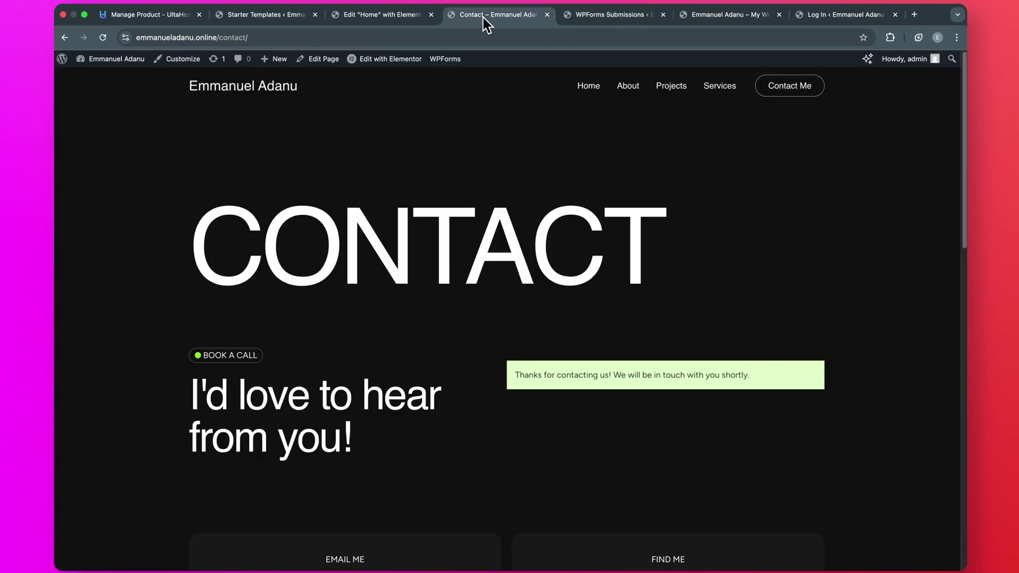
left_click(108, 38)
scroll(603, 364, "down", 3)
left_click(584, 258)
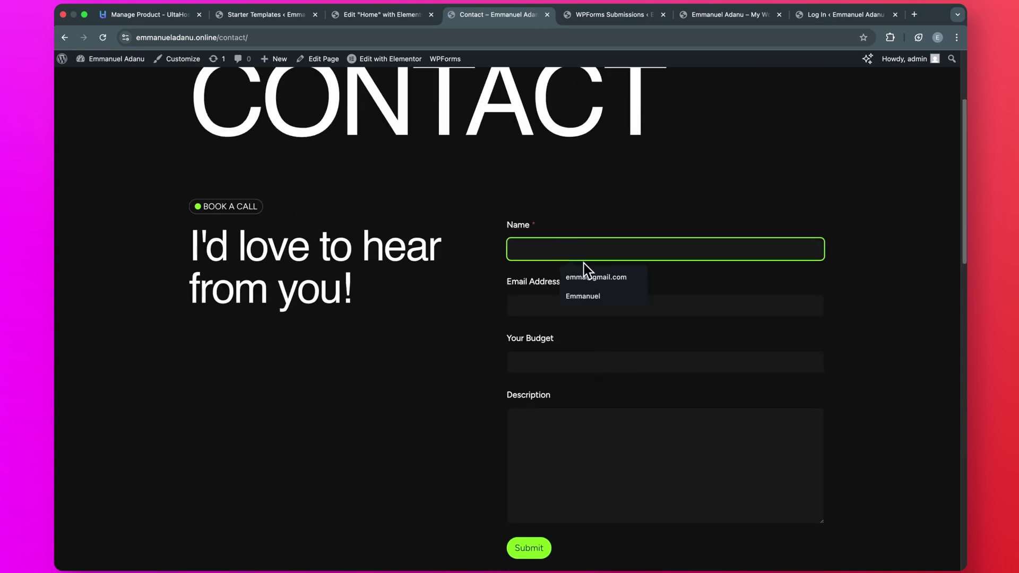
left_click(583, 296)
left_click(577, 308)
- Enter the budget and 'Project description', then submit the contact form again
left_click(575, 333)
key("Tab")
type("1")
left_click(542, 449)
type("Pro")
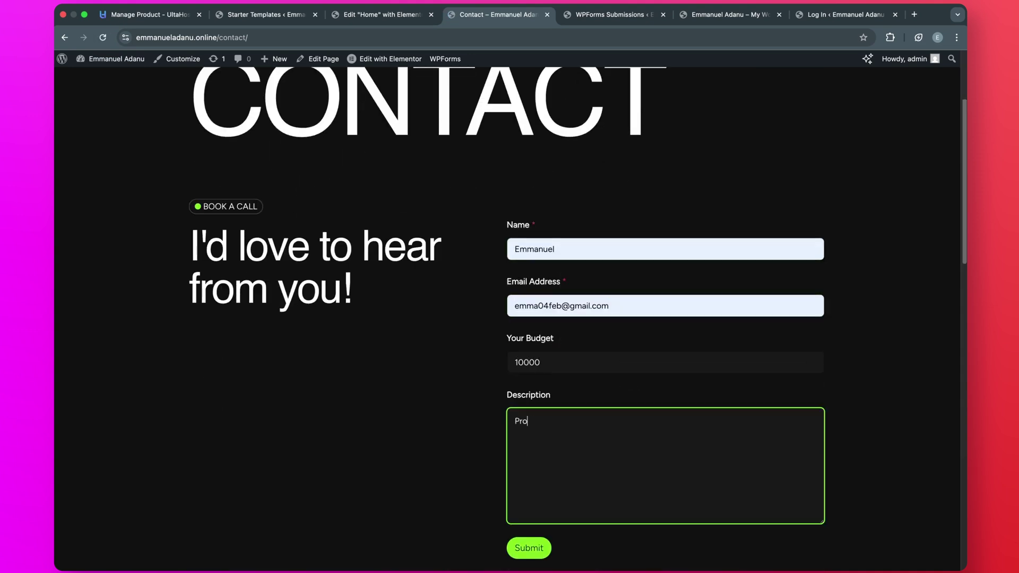
type("ject description")
scroll(530, 486, "down", 2)
left_click(530, 489)
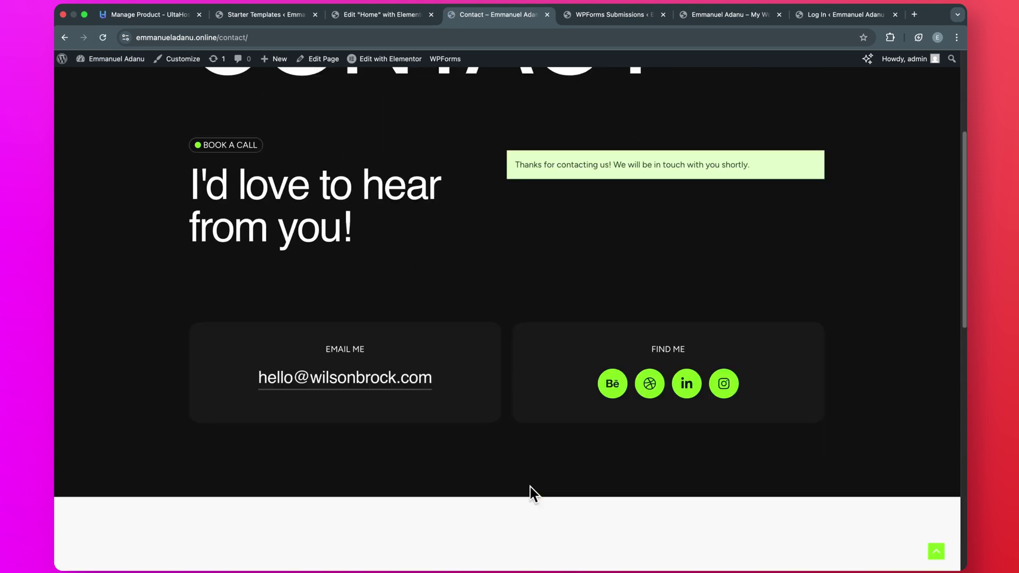
- Reload the WPForms DB list and view the Contact Form's stored entry with the 10000 budget
left_click(601, 16)
left_click(104, 38)
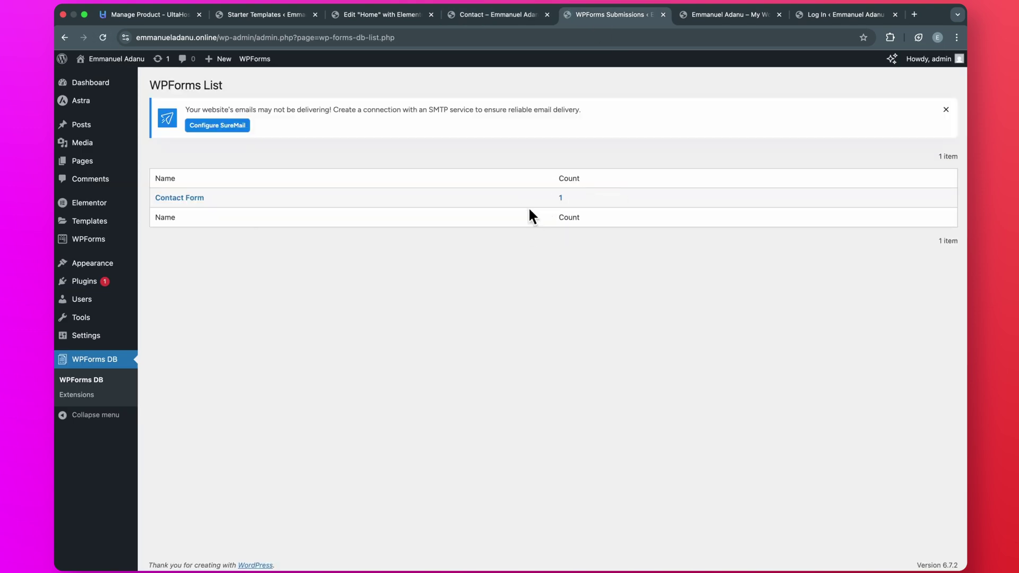
left_click(188, 199)
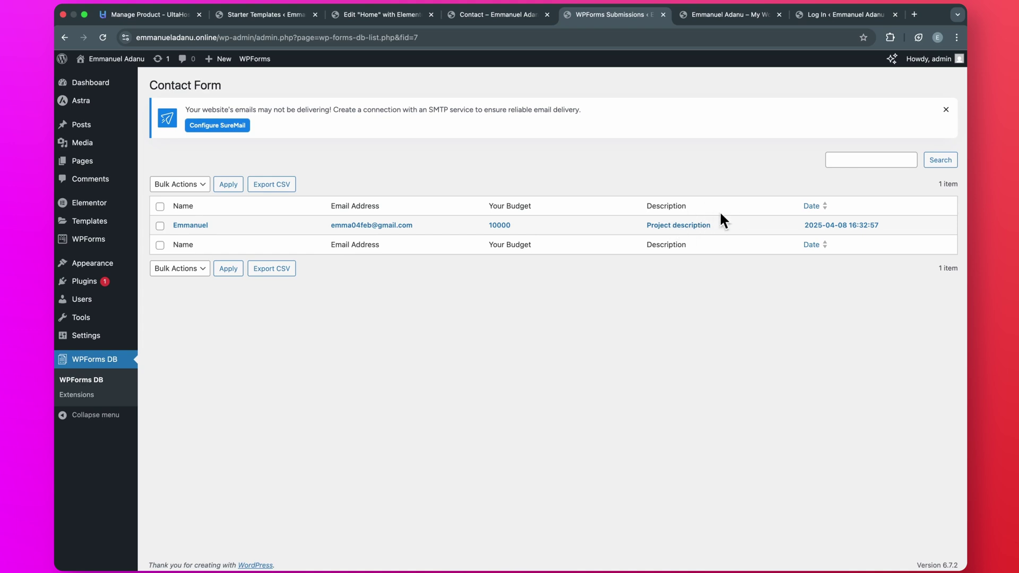
mouse_move(105, 282)
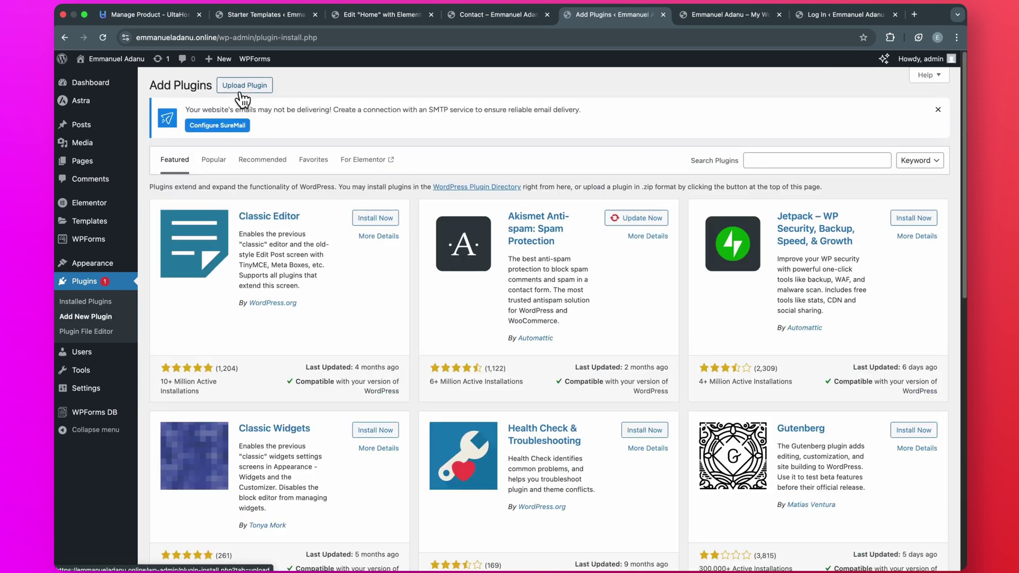
- Search the plugin directory for 'WPForms Google Sheet Connector'
left_click(751, 161)
type("WPForms Google Sheet Connector")
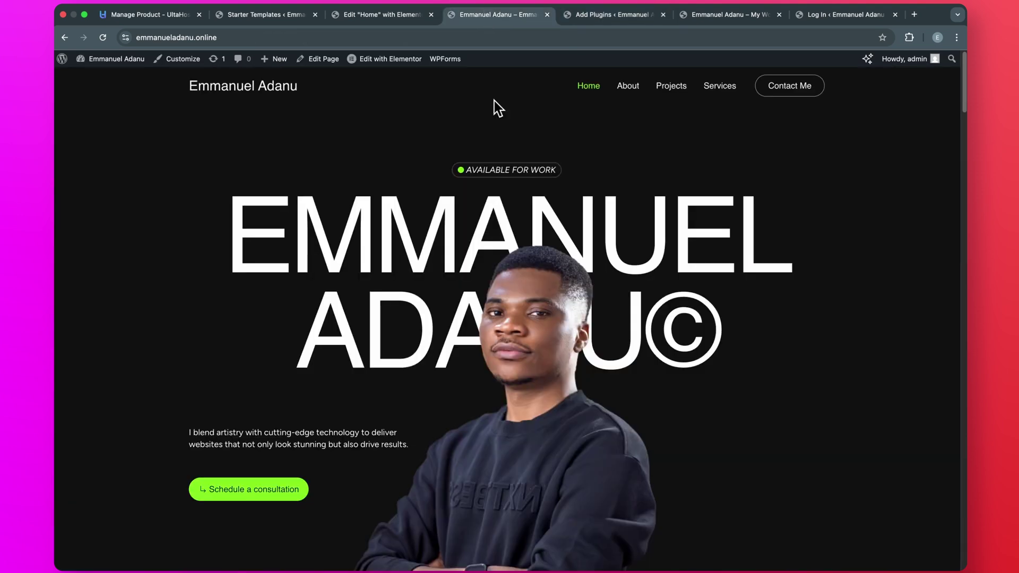
scroll(382, 230, "down", 20)
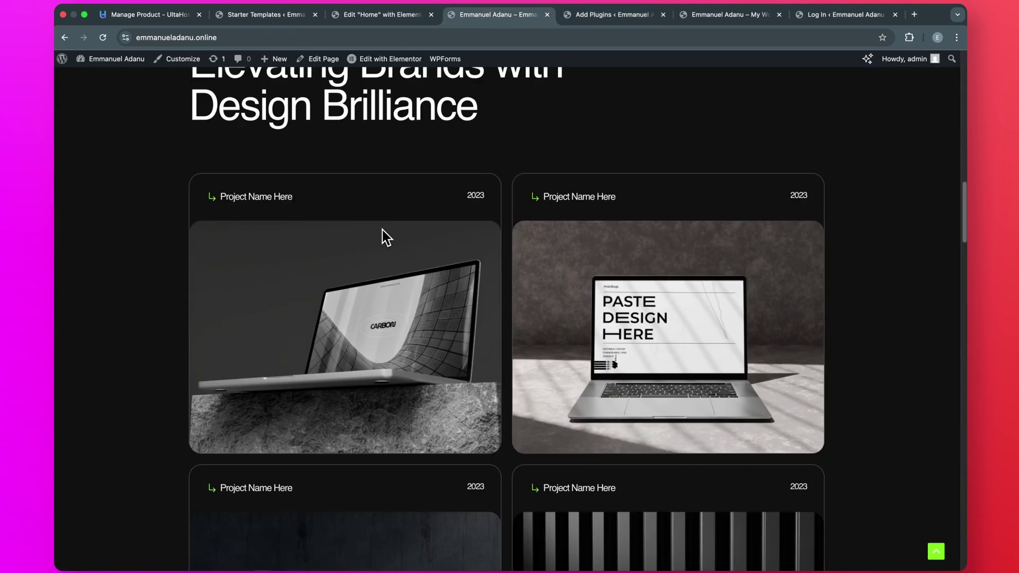
scroll(382, 234, "down", 5)
scroll(382, 234, "up", 20)
scroll(505, 313, "down", 7)
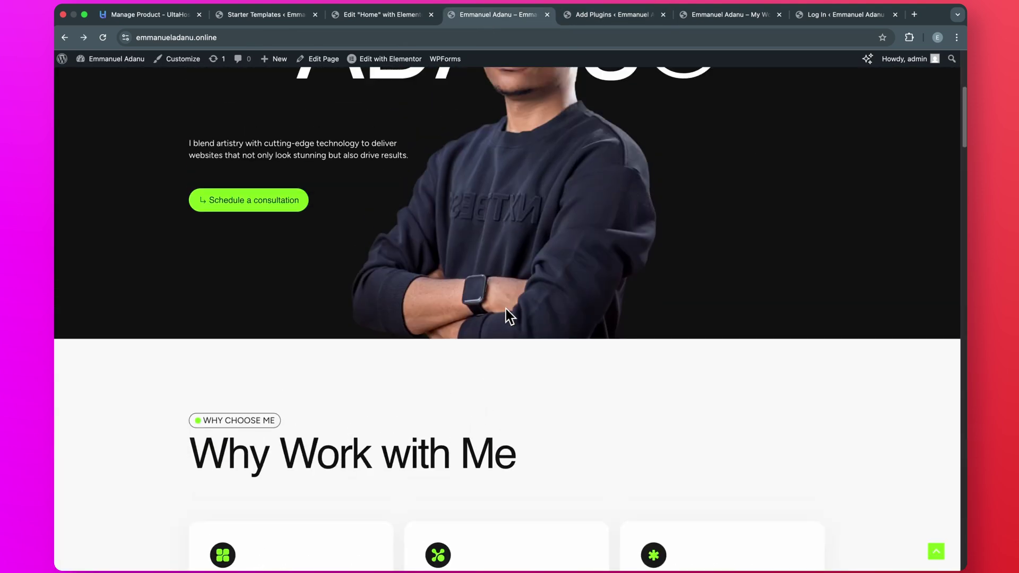